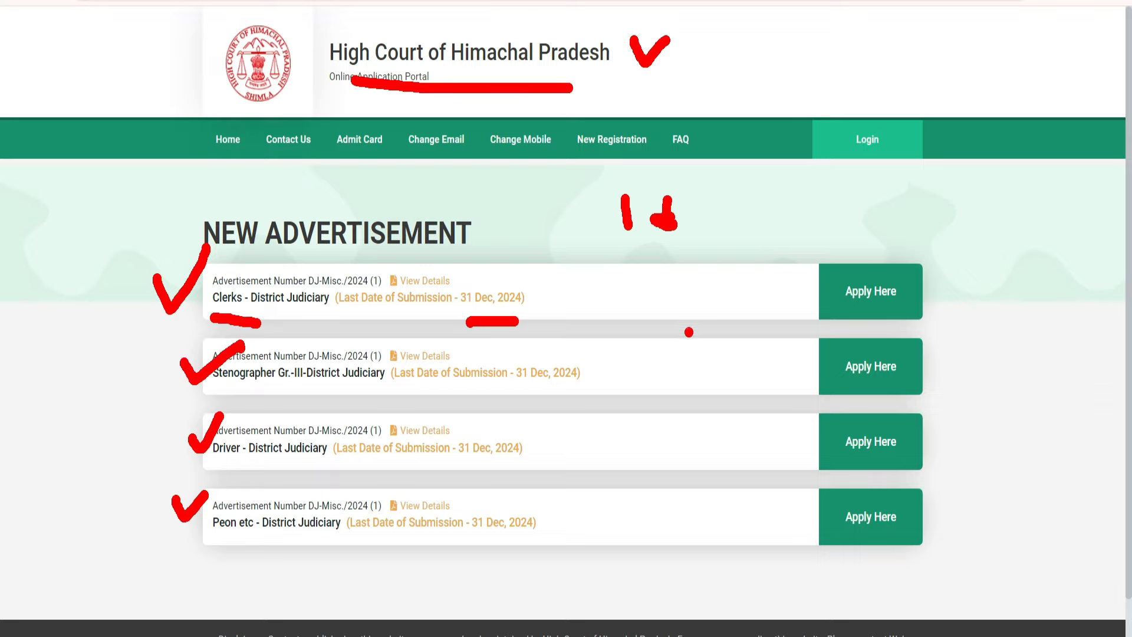
Start an application for the Peon etc - District Judiciary post
{"action": "key", "text": "Escape"}
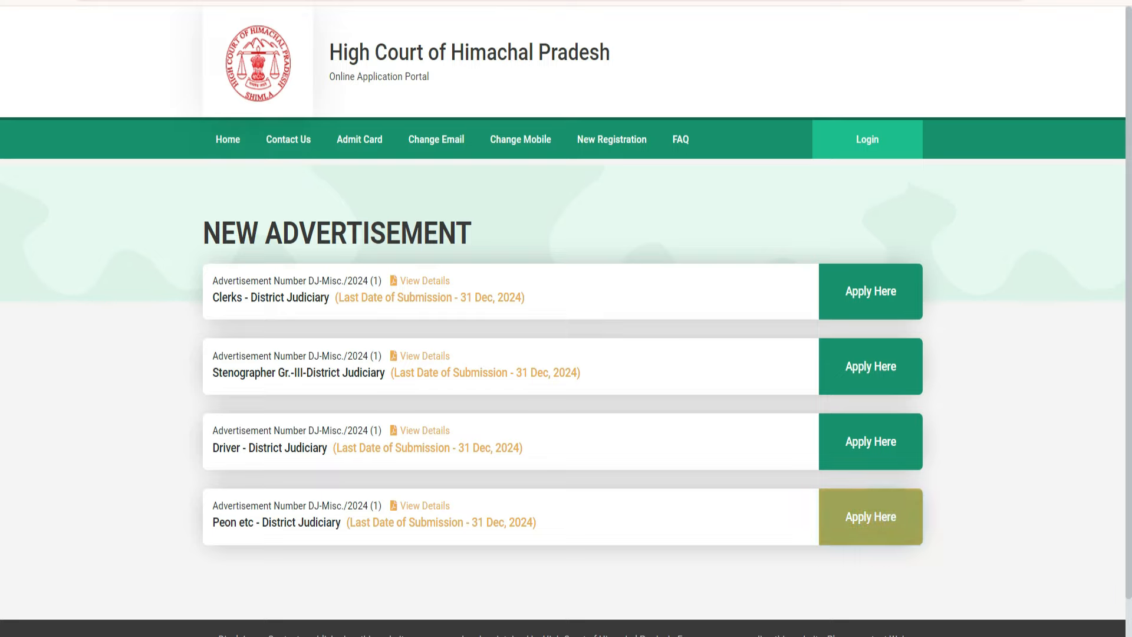
{"action": "left_click", "coordinate": [870, 517]}
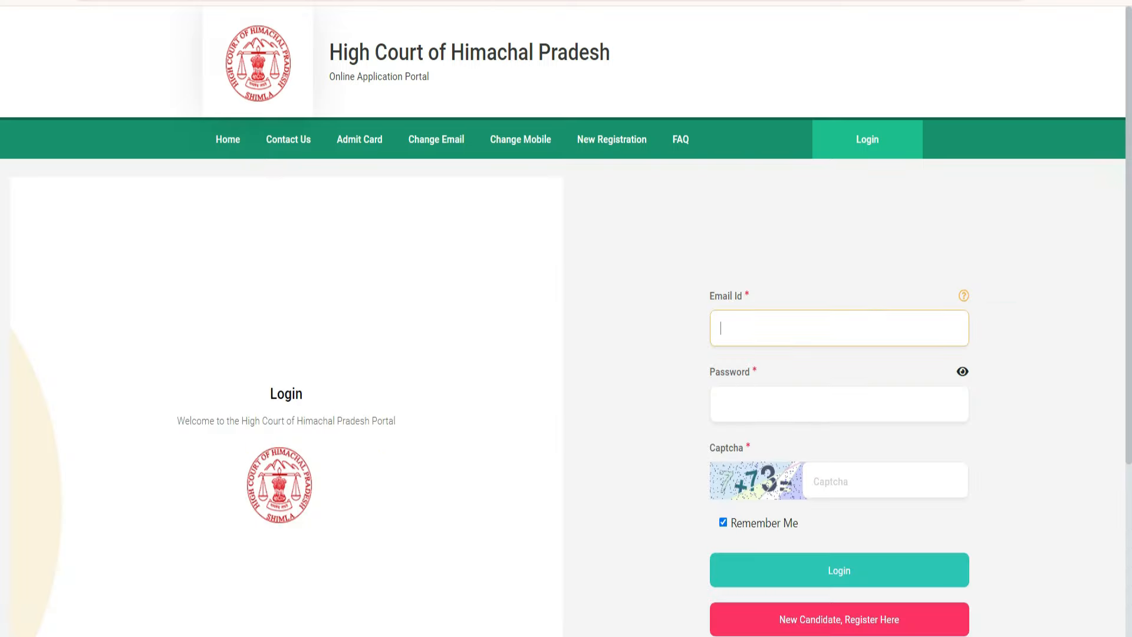
{"action": "scroll", "coordinate": [1074, 391], "scroll_direction": "down", "scroll_amount": 2}
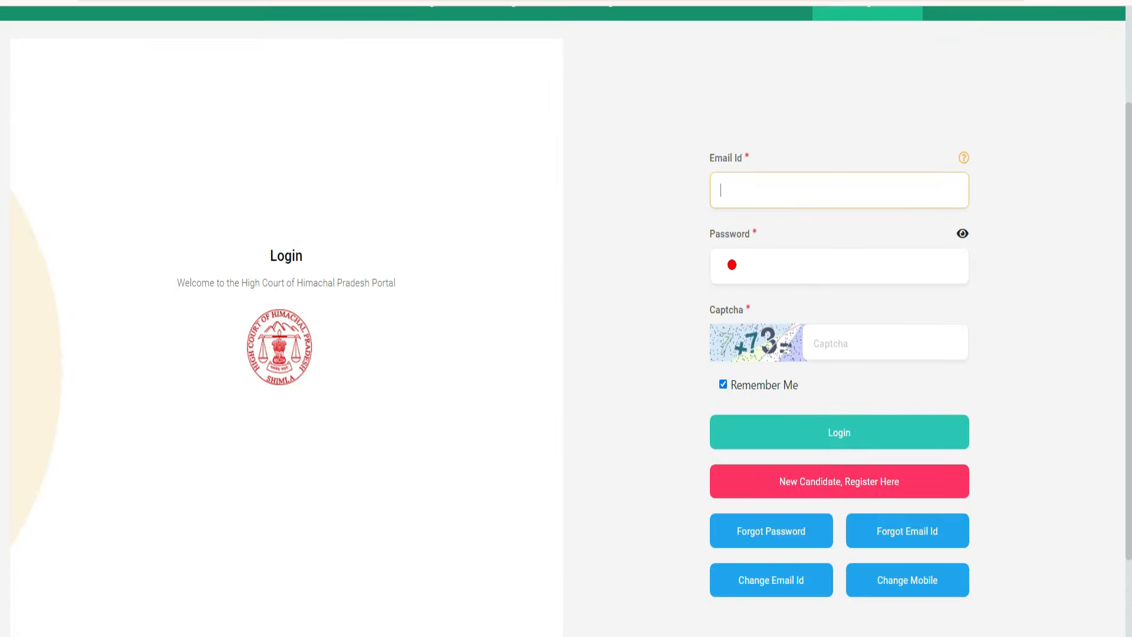
Open the registration form for new candidates from the login page
{"action": "left_click_drag", "start_coordinate": [639, 174], "coordinate": [678, 119]}
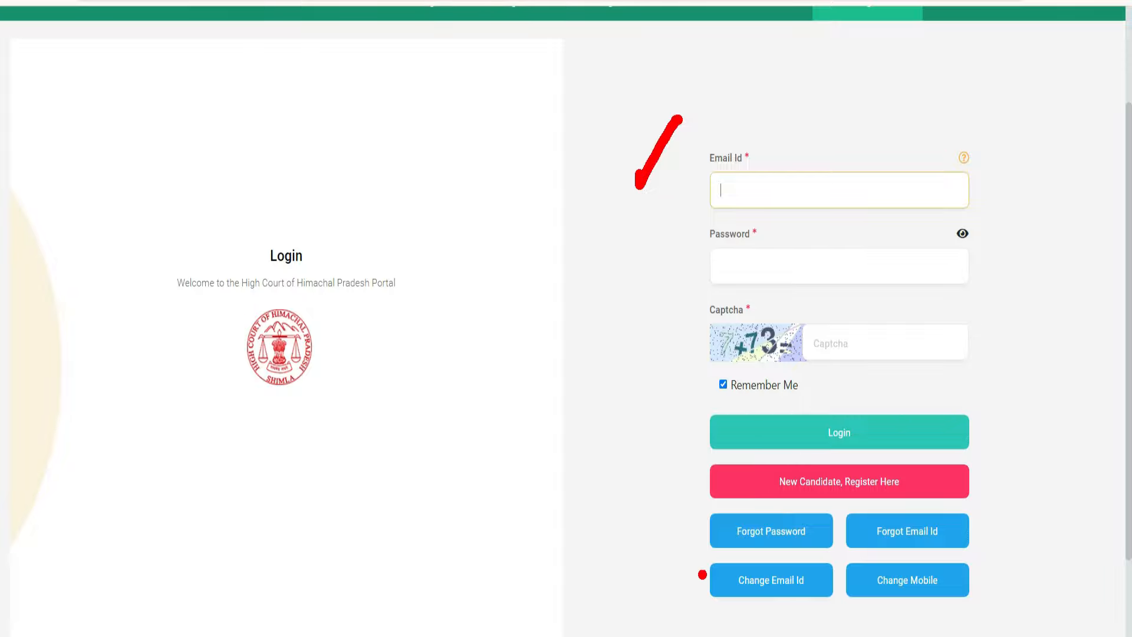
{"action": "mouse_move", "coordinate": [675, 486]}
{"action": "left_mouse_down"}
{"action": "mouse_move", "coordinate": [757, 503]}
{"action": "mouse_move", "coordinate": [900, 504]}
{"action": "mouse_move", "coordinate": [986, 485]}
{"action": "mouse_move", "coordinate": [944, 451]}
{"action": "mouse_move", "coordinate": [744, 454]}
{"action": "mouse_move", "coordinate": [671, 466]}
{"action": "mouse_move", "coordinate": [672, 485]}
{"action": "left_mouse_up"}
{"action": "mouse_move", "coordinate": [973, 469]}
{"action": "left_mouse_down"}
{"action": "mouse_move", "coordinate": [982, 502]}
{"action": "mouse_move", "coordinate": [1058, 425]}
{"action": "mouse_move", "coordinate": [1052, 439]}
{"action": "left_mouse_up"}
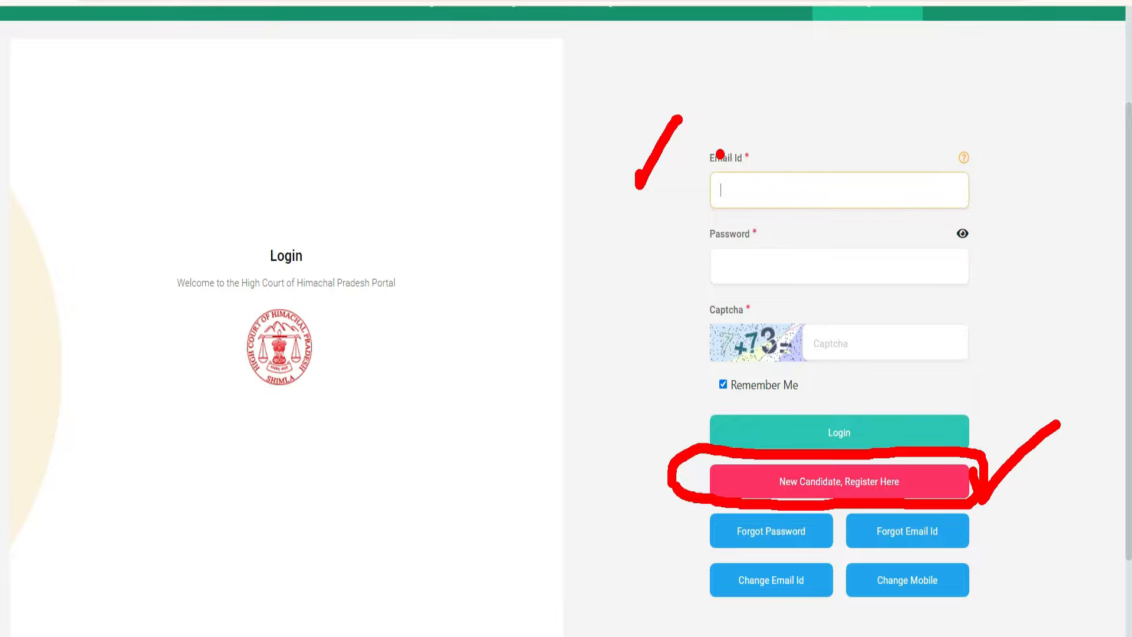
{"action": "left_click_drag", "start_coordinate": [722, 166], "coordinate": [750, 142]}
{"action": "left_click_drag", "start_coordinate": [712, 238], "coordinate": [731, 234]}
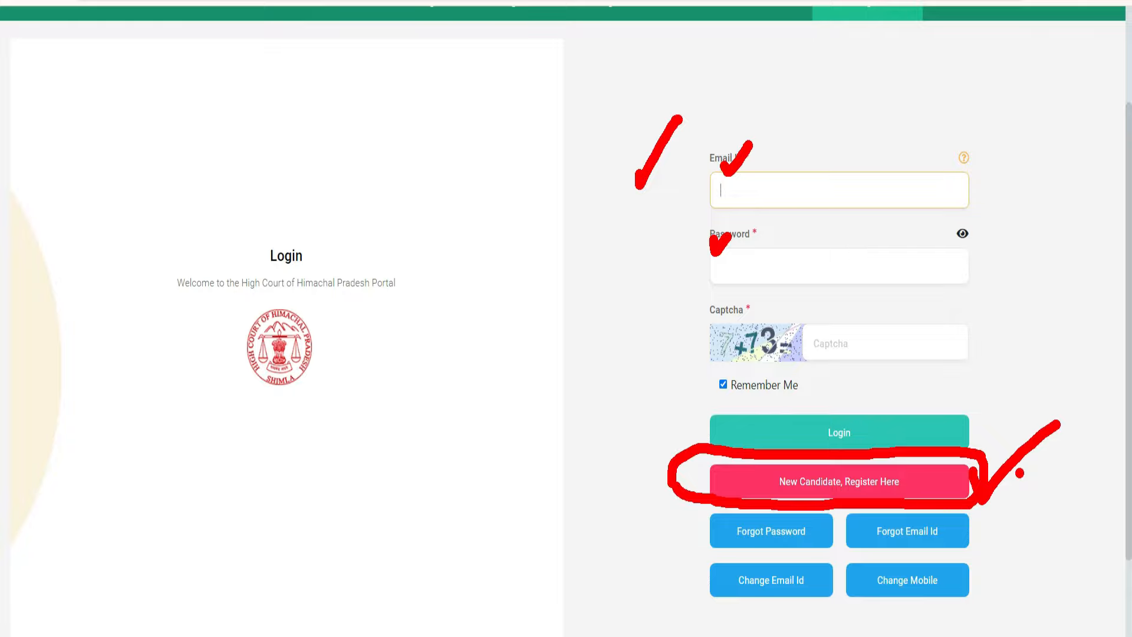
{"action": "key", "text": "Escape"}
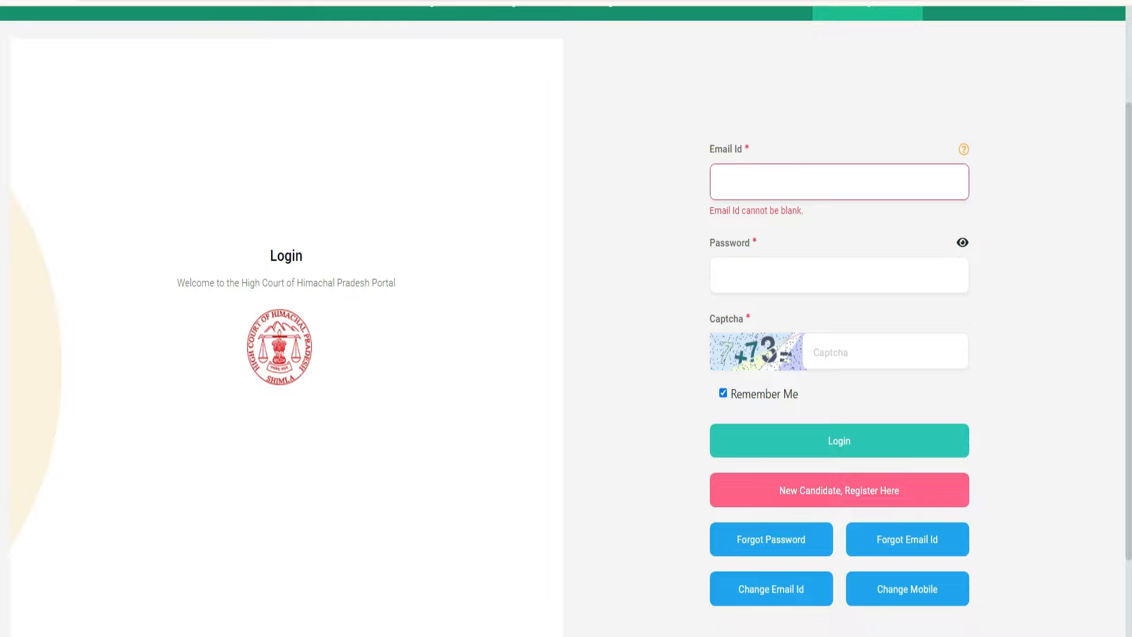
{"action": "left_click", "coordinate": [839, 491]}
Examine the registration form's candidate name, mobile number and email fields and the mobile and email OTP fields
{"action": "key", "text": "ctrl+2"}
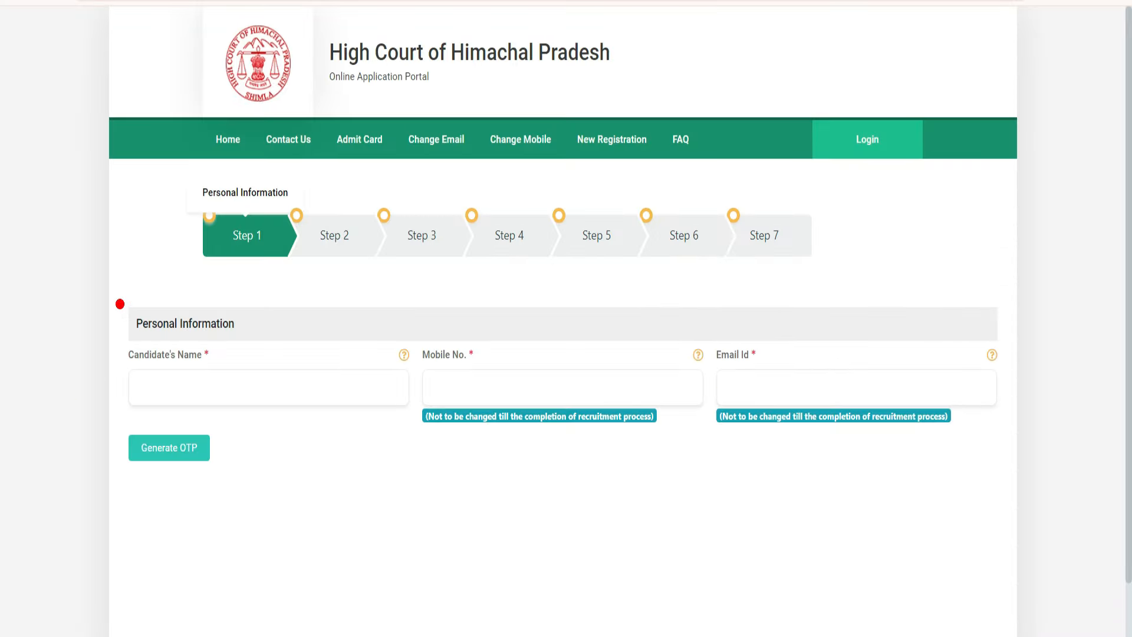
{"action": "left_click_drag", "start_coordinate": [119, 305], "coordinate": [160, 258]}
{"action": "mouse_move", "coordinate": [145, 383]}
{"action": "left_mouse_down"}
{"action": "mouse_move", "coordinate": [150, 392]}
{"action": "mouse_move", "coordinate": [176, 367]}
{"action": "left_mouse_up"}
{"action": "mouse_move", "coordinate": [448, 377]}
{"action": "left_mouse_down"}
{"action": "mouse_move", "coordinate": [456, 392]}
{"action": "mouse_move", "coordinate": [481, 354]}
{"action": "left_mouse_up"}
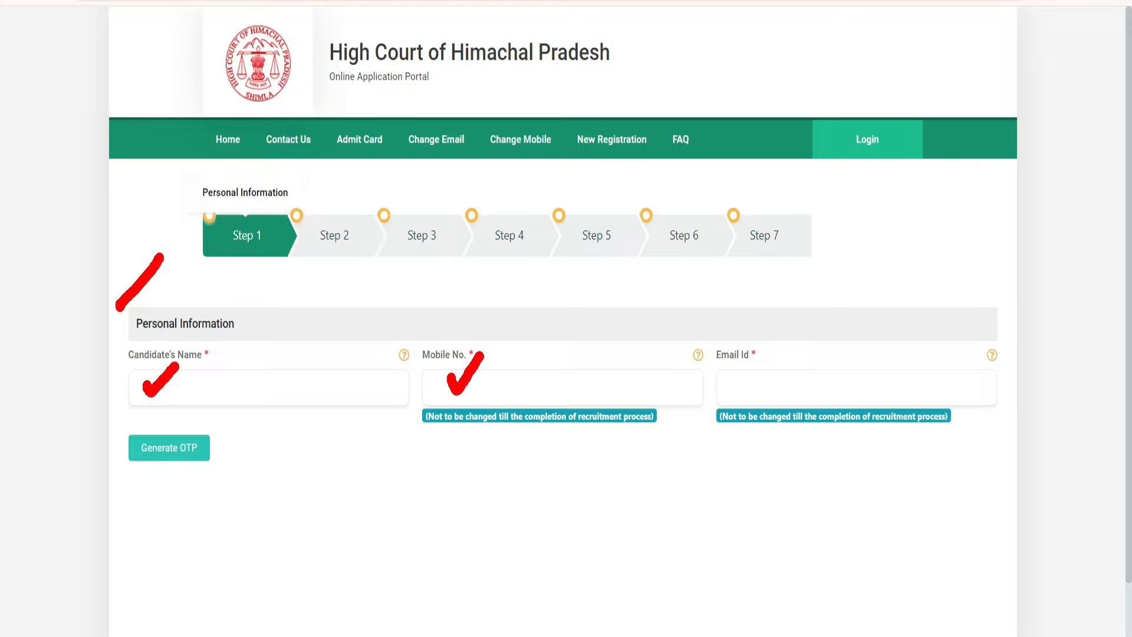
{"action": "mouse_move", "coordinate": [735, 386]}
{"action": "left_mouse_down"}
{"action": "mouse_move", "coordinate": [743, 399]}
{"action": "mouse_move", "coordinate": [776, 362]}
{"action": "left_mouse_up"}
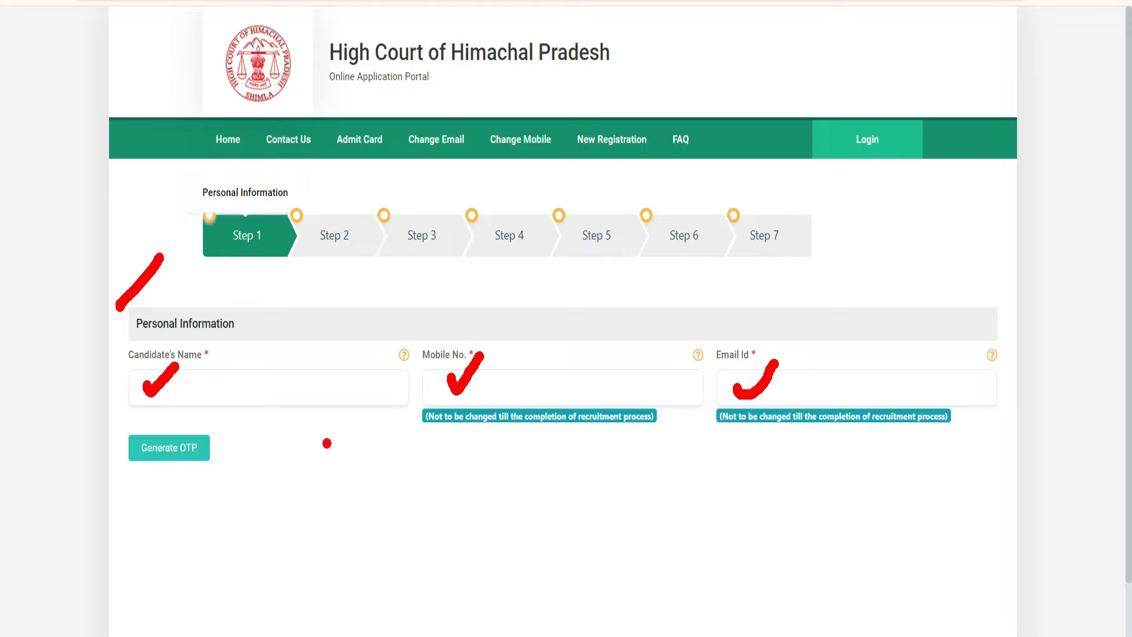
{"action": "mouse_move", "coordinate": [121, 421]}
{"action": "left_mouse_down"}
{"action": "mouse_move", "coordinate": [187, 490]}
{"action": "mouse_move", "coordinate": [241, 401]}
{"action": "mouse_move", "coordinate": [104, 420]}
{"action": "mouse_move", "coordinate": [103, 431]}
{"action": "left_mouse_up"}
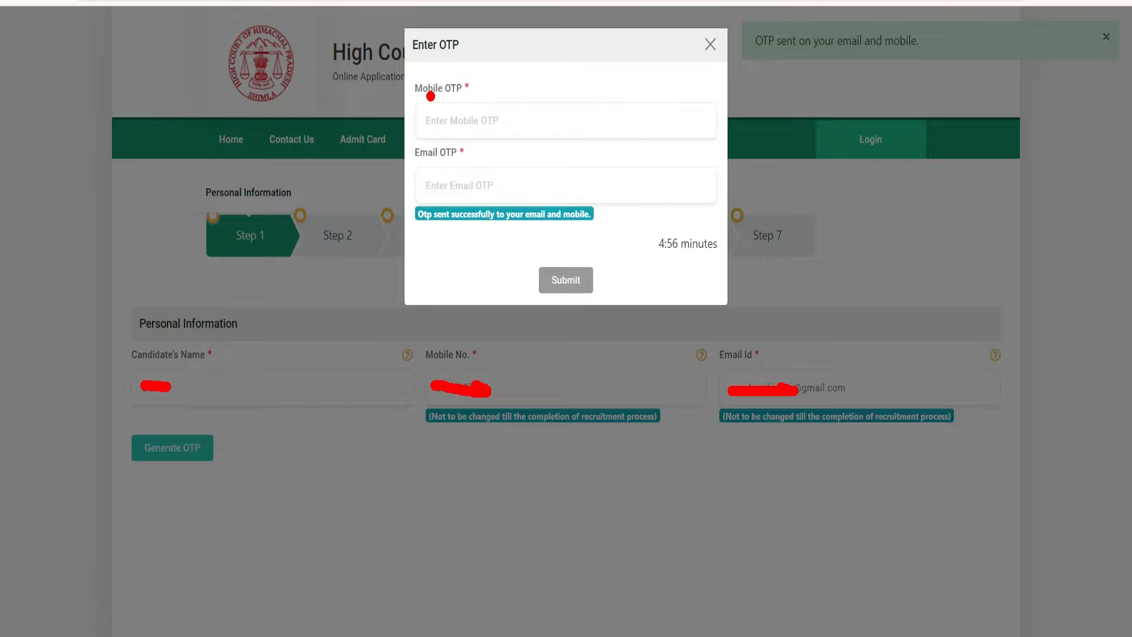
{"action": "left_click_drag", "start_coordinate": [430, 96], "coordinate": [466, 72]}
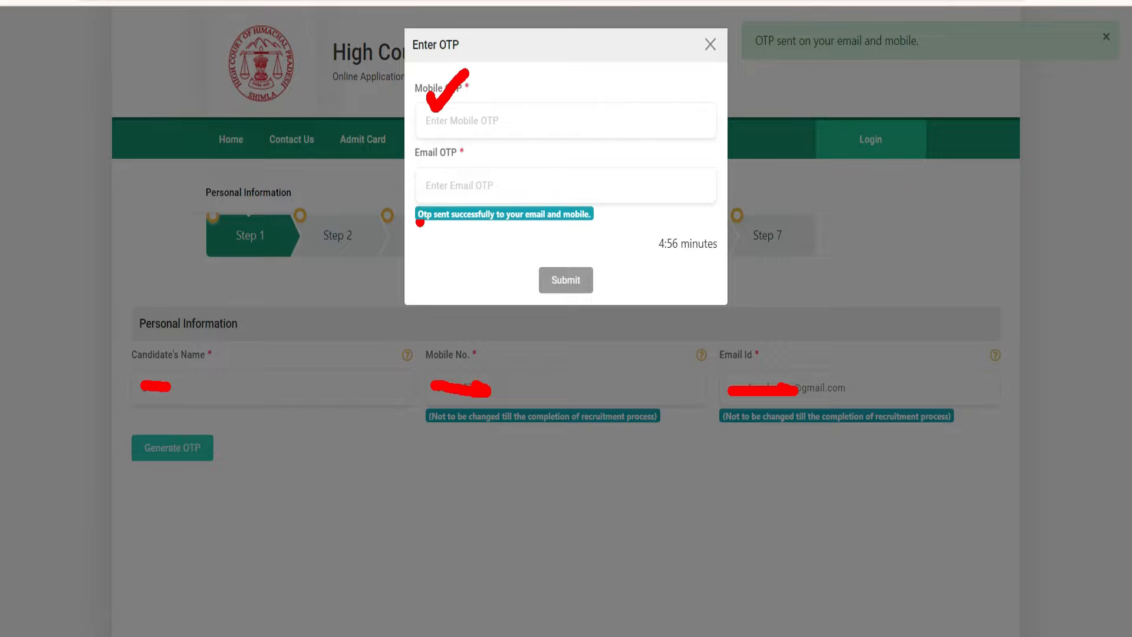
{"action": "left_click_drag", "start_coordinate": [424, 180], "coordinate": [464, 161]}
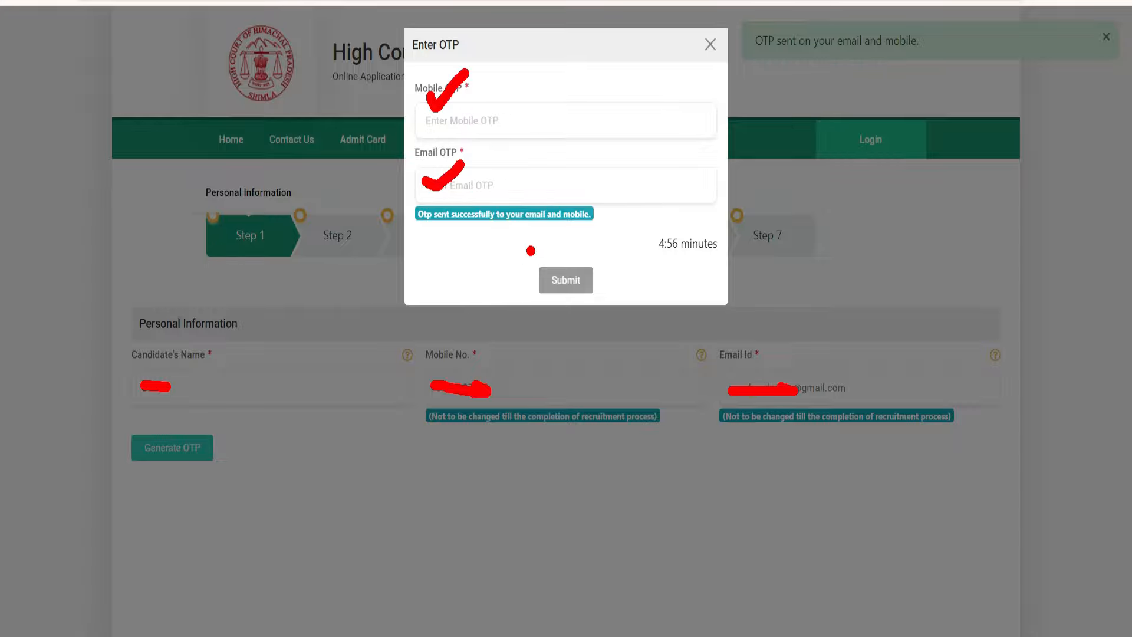
{"action": "mouse_move", "coordinate": [523, 257]}
{"action": "left_mouse_down"}
{"action": "mouse_move", "coordinate": [595, 304]}
{"action": "mouse_move", "coordinate": [556, 253]}
{"action": "mouse_move", "coordinate": [519, 270]}
{"action": "left_mouse_up"}
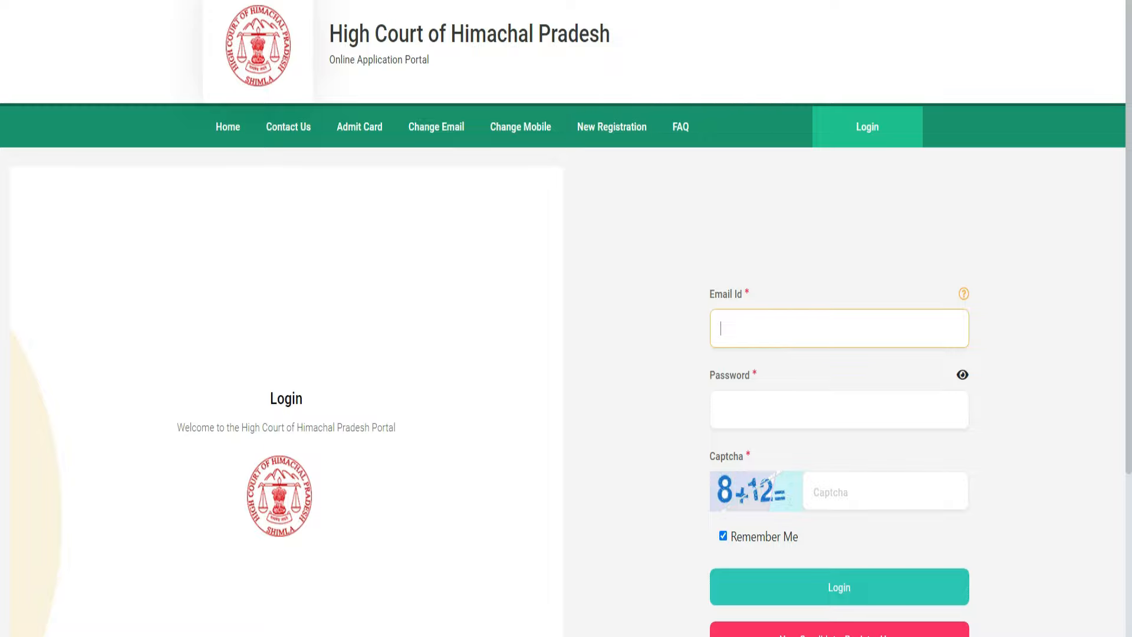
Log in to the registered candidate account to reach the Step 1 personal information form
{"action": "left_click", "coordinate": [767, 410]}
{"action": "key", "text": "Tab"}
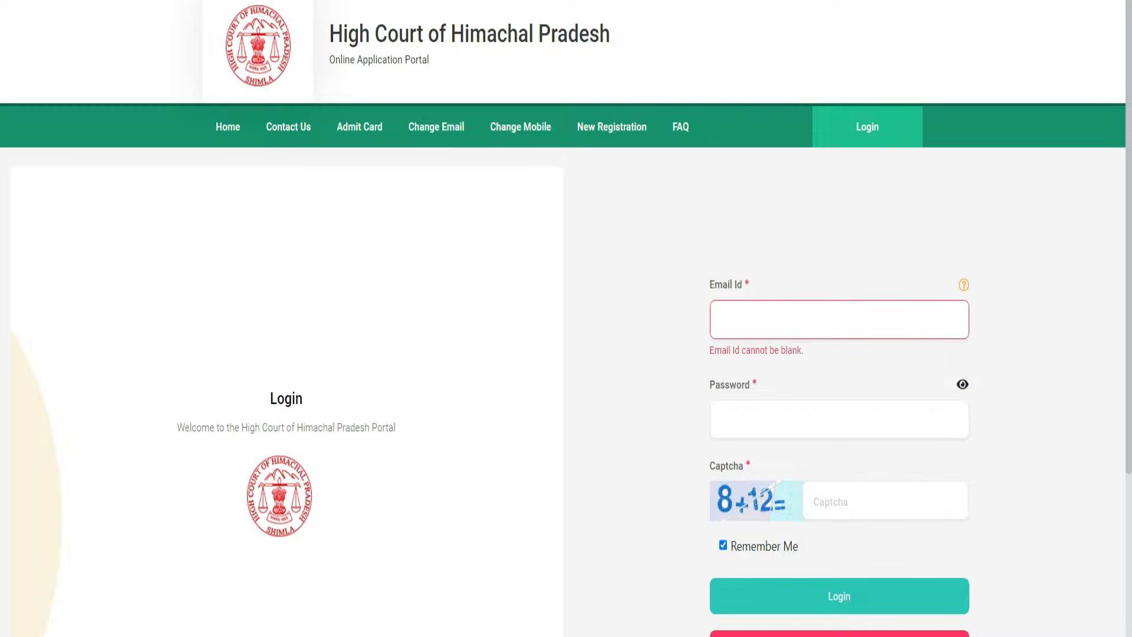
{"action": "scroll", "coordinate": [566, 354], "scroll_direction": "down", "scroll_amount": 1}
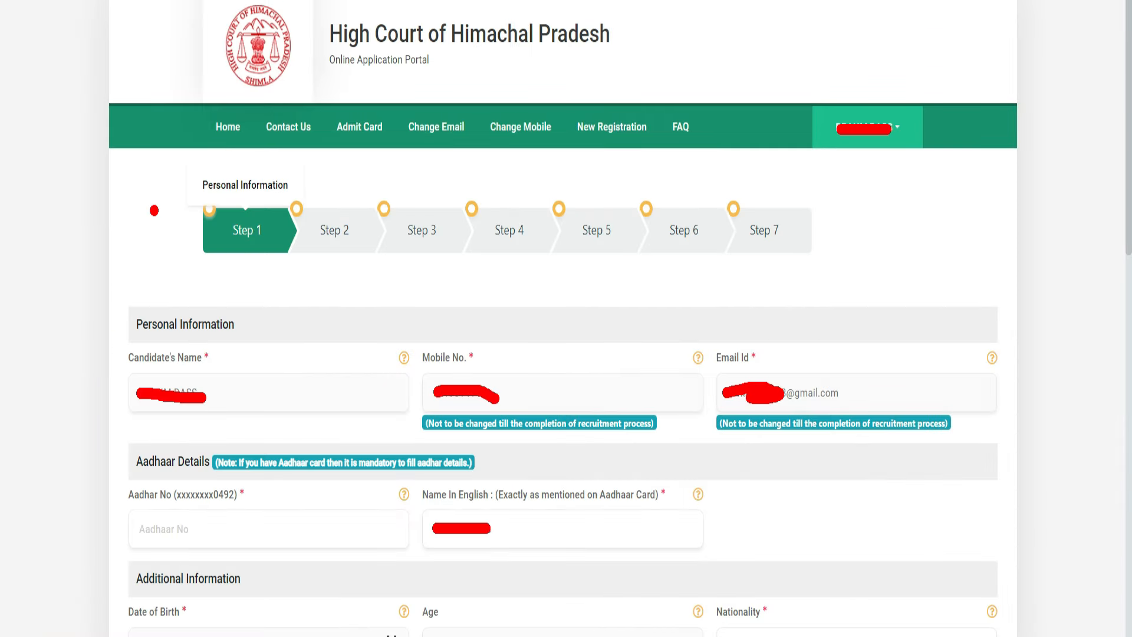
Review the candidate's name, mobile number, email and Aadhaar detail fields in Step 1
{"action": "left_click_drag", "start_coordinate": [155, 184], "coordinate": [196, 142]}
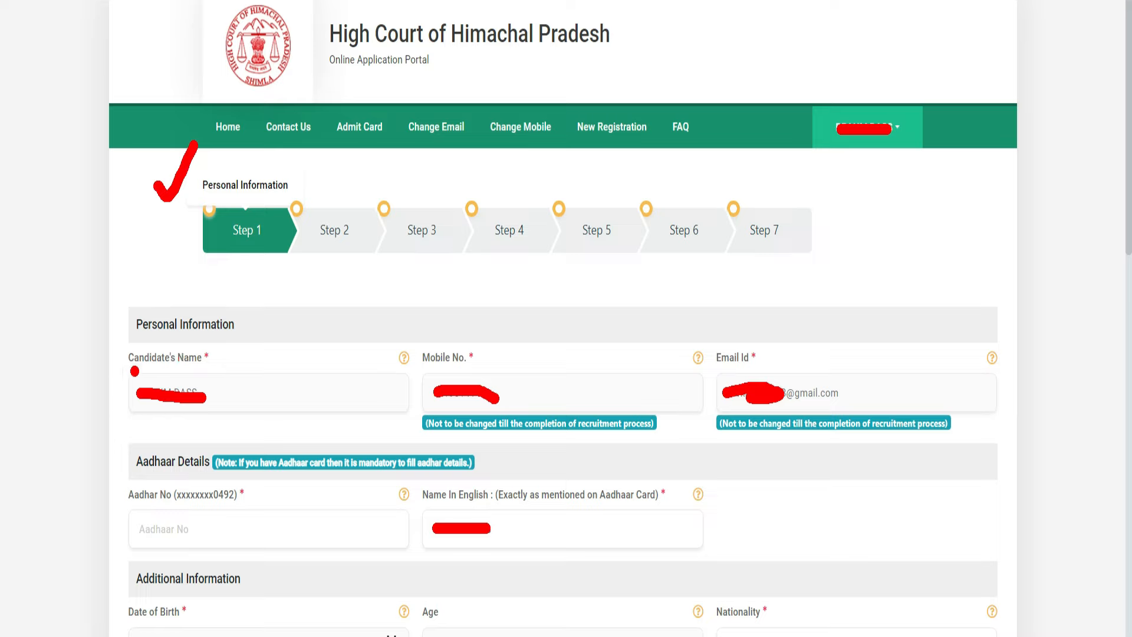
{"action": "left_click_drag", "start_coordinate": [132, 370], "coordinate": [163, 346]}
{"action": "left_click_drag", "start_coordinate": [414, 382], "coordinate": [463, 367]}
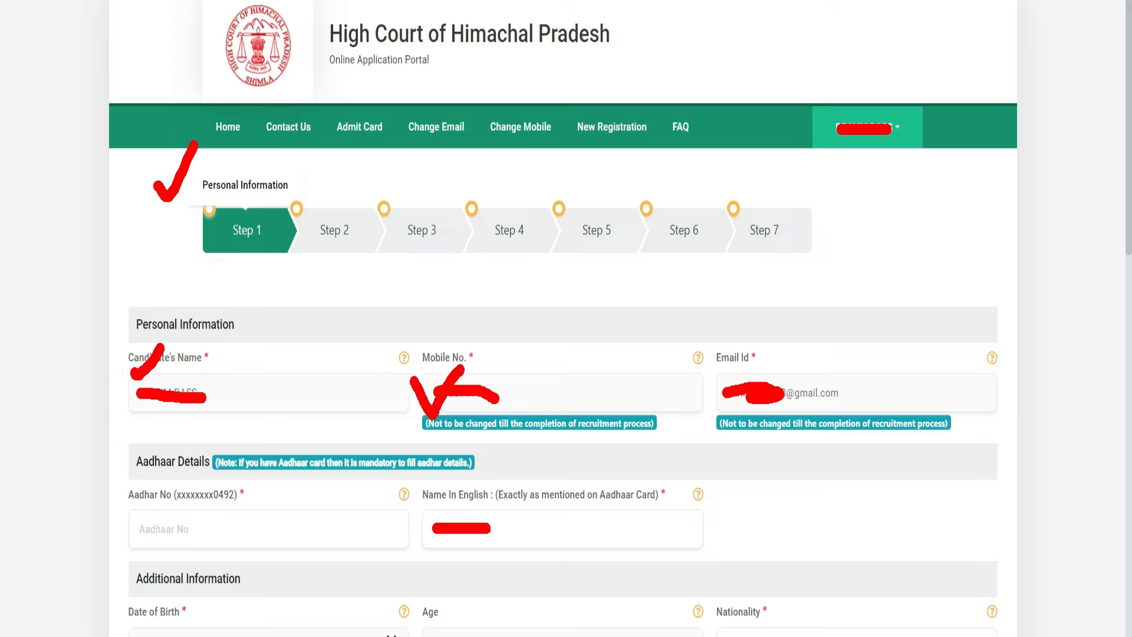
{"action": "mouse_move", "coordinate": [706, 383]}
{"action": "left_mouse_down"}
{"action": "mouse_move", "coordinate": [725, 392]}
{"action": "mouse_move", "coordinate": [749, 351]}
{"action": "left_mouse_up"}
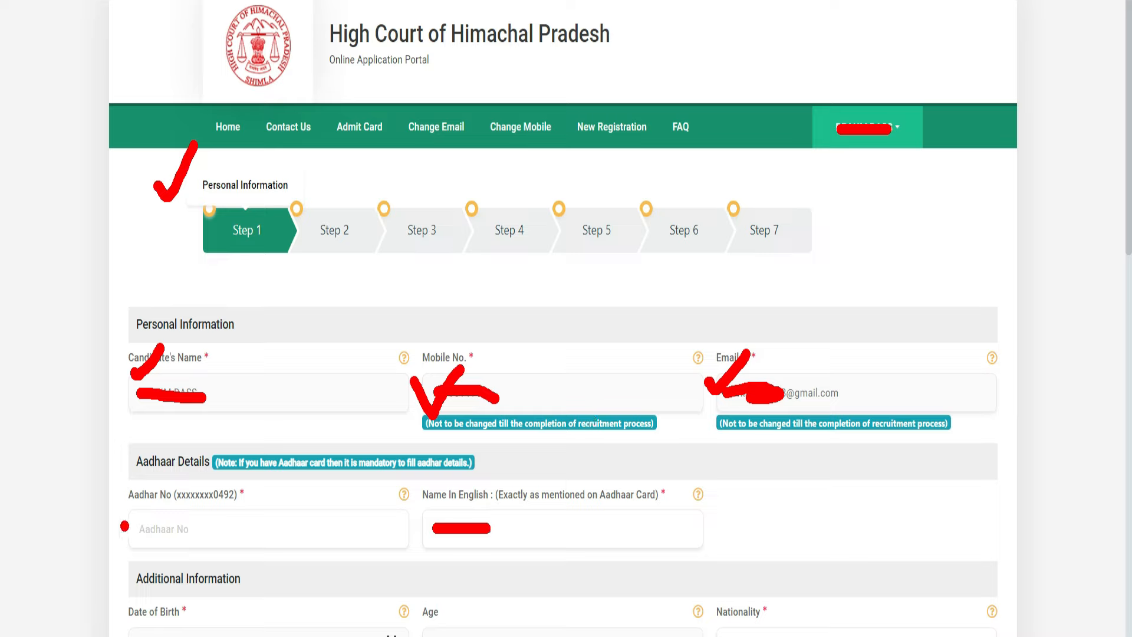
{"action": "left_click_drag", "start_coordinate": [113, 512], "coordinate": [145, 502]}
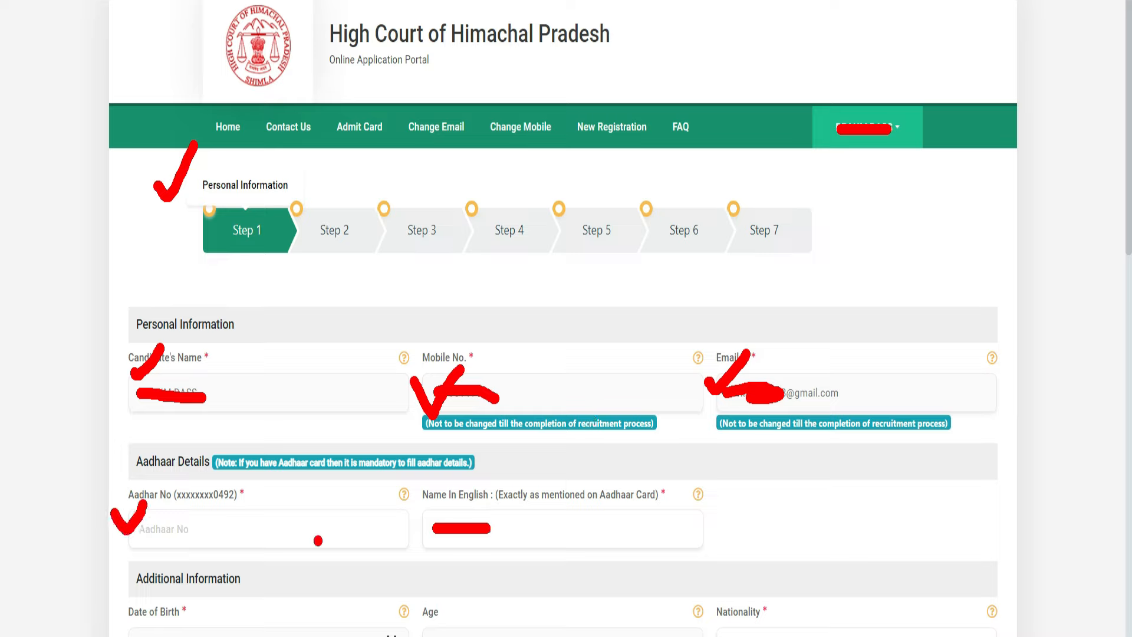
{"action": "mouse_move", "coordinate": [475, 507]}
{"action": "left_mouse_down"}
{"action": "mouse_move", "coordinate": [475, 520]}
{"action": "mouse_move", "coordinate": [509, 466]}
{"action": "left_mouse_up"}
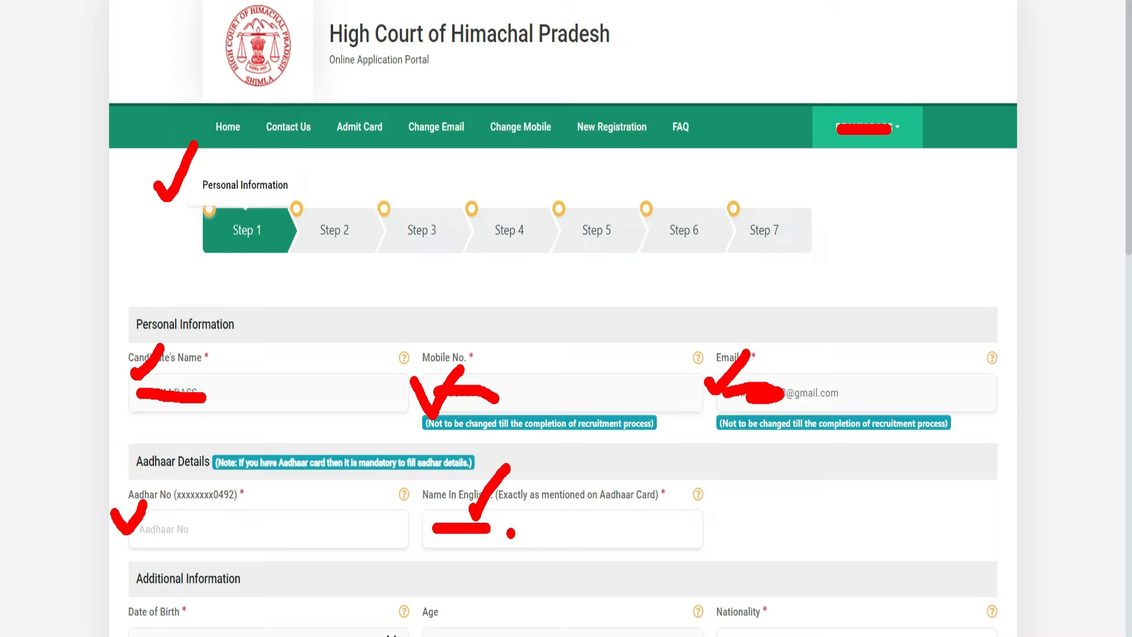
Review the additional information fields from date of birth to spouse name, and the Himachal Pradesh bonafide resident answer under domicile details
{"action": "scroll", "coordinate": [511, 533], "scroll_direction": "down", "scroll_amount": 10}
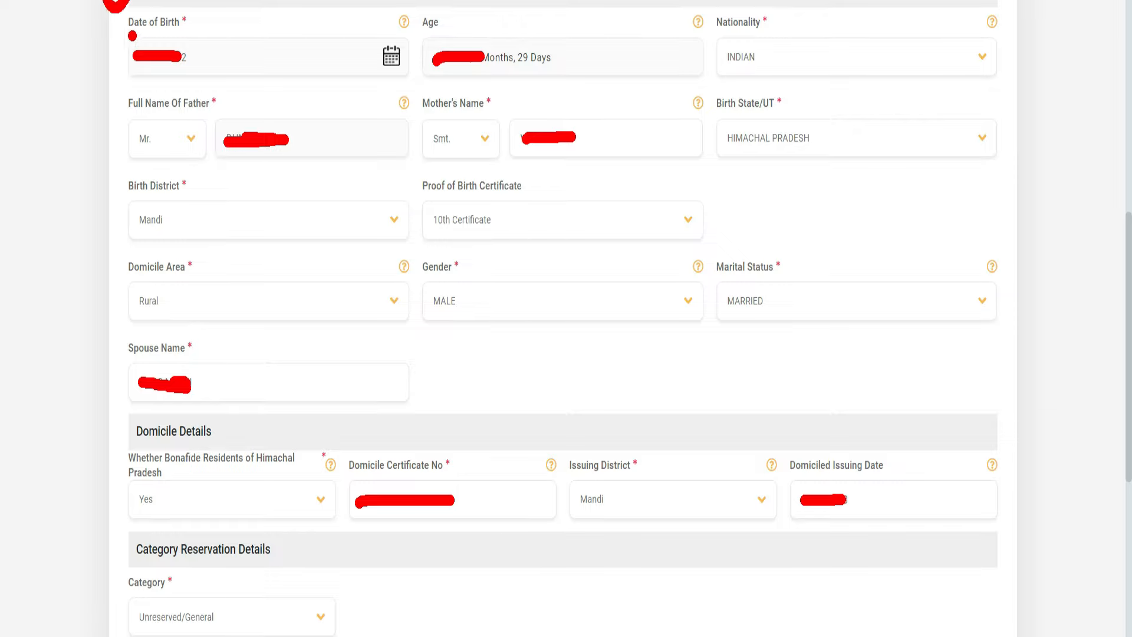
{"action": "left_click_drag", "start_coordinate": [120, 40], "coordinate": [157, 35]}
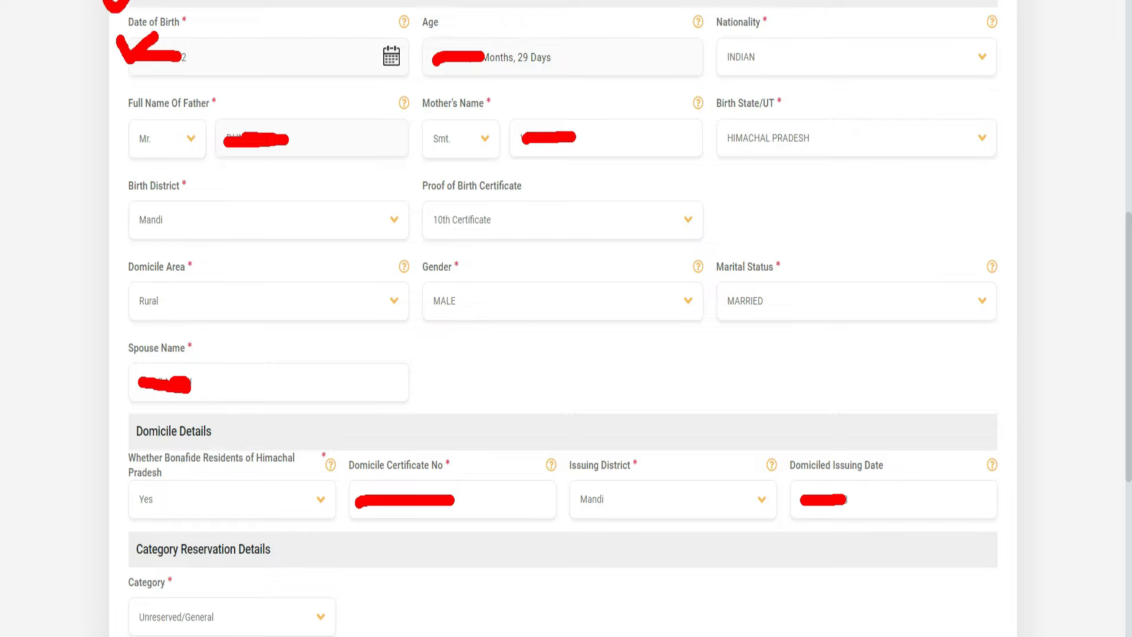
{"action": "left_click_drag", "start_coordinate": [457, 59], "coordinate": [475, 37]}
{"action": "left_click_drag", "start_coordinate": [712, 47], "coordinate": [744, 38]}
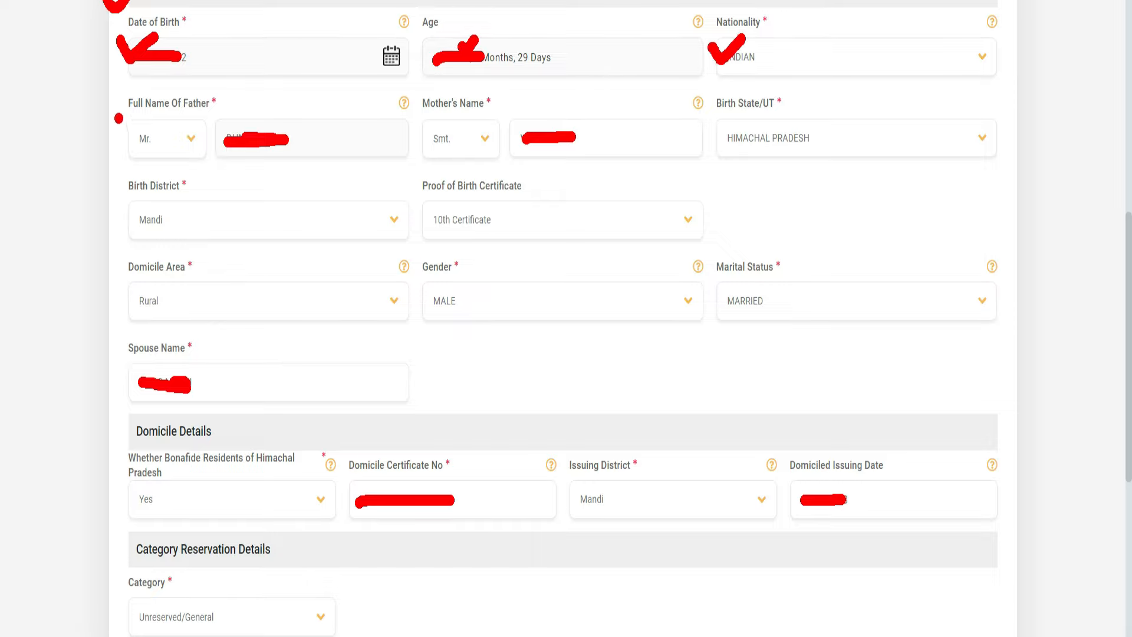
{"action": "left_click_drag", "start_coordinate": [116, 116], "coordinate": [153, 95]}
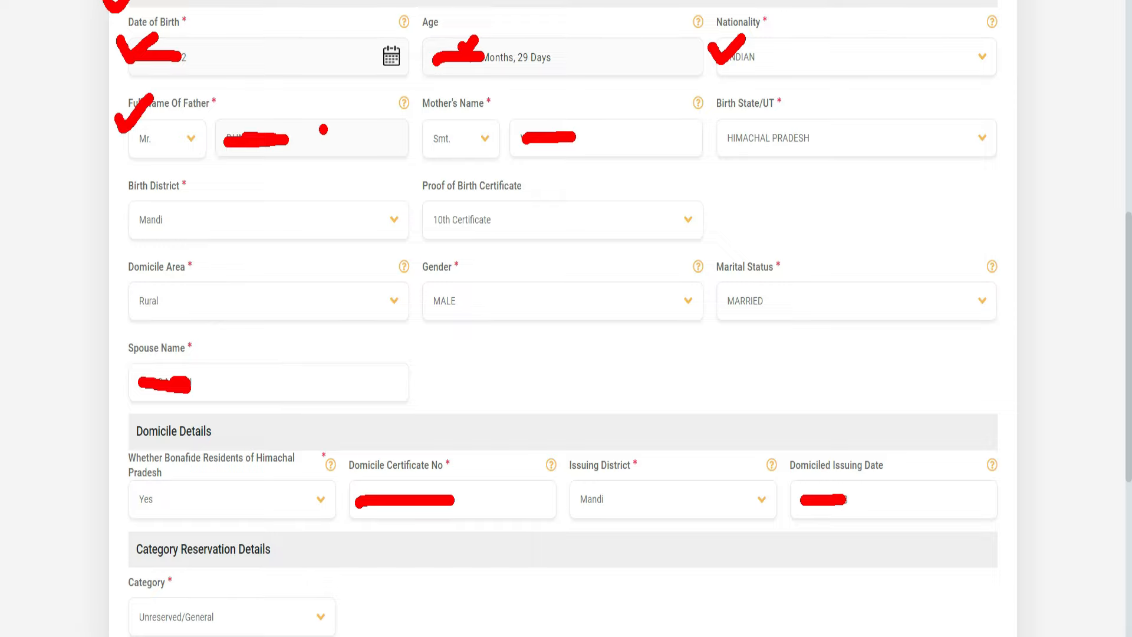
{"action": "left_click_drag", "start_coordinate": [323, 131], "coordinate": [355, 100]}
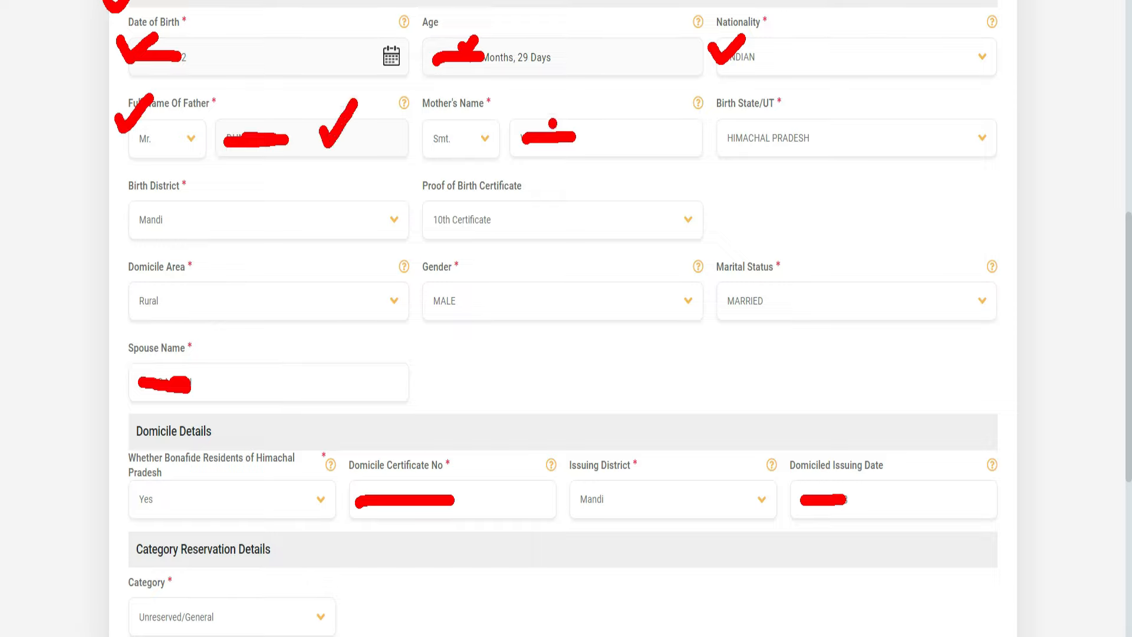
{"action": "mouse_move", "coordinate": [553, 117]}
{"action": "left_mouse_down"}
{"action": "mouse_move", "coordinate": [552, 131]}
{"action": "mouse_move", "coordinate": [591, 94]}
{"action": "left_mouse_up"}
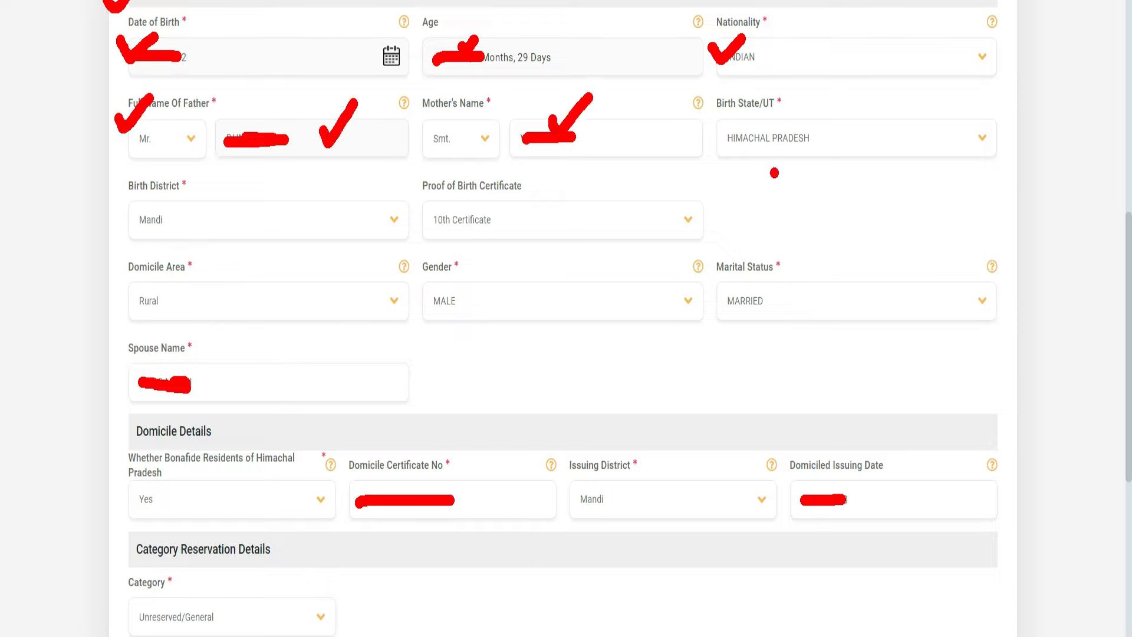
{"action": "mouse_move", "coordinate": [762, 128]}
{"action": "left_mouse_down"}
{"action": "mouse_move", "coordinate": [766, 145]}
{"action": "mouse_move", "coordinate": [797, 106]}
{"action": "left_mouse_up"}
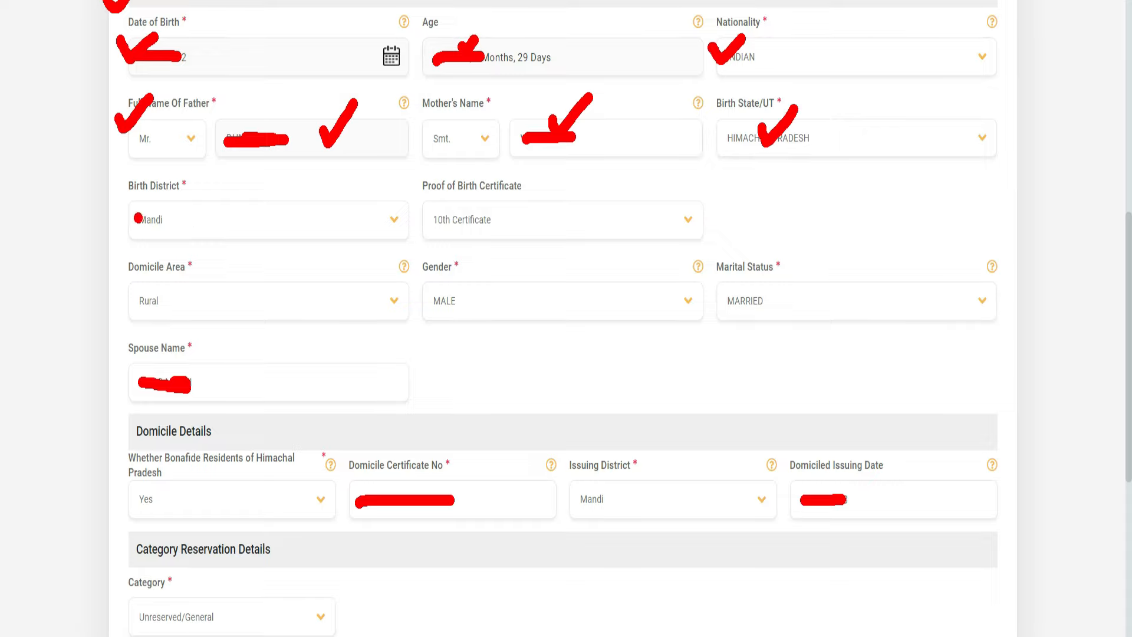
{"action": "left_click_drag", "start_coordinate": [138, 217], "coordinate": [164, 220]}
{"action": "left_click_drag", "start_coordinate": [416, 197], "coordinate": [442, 182]}
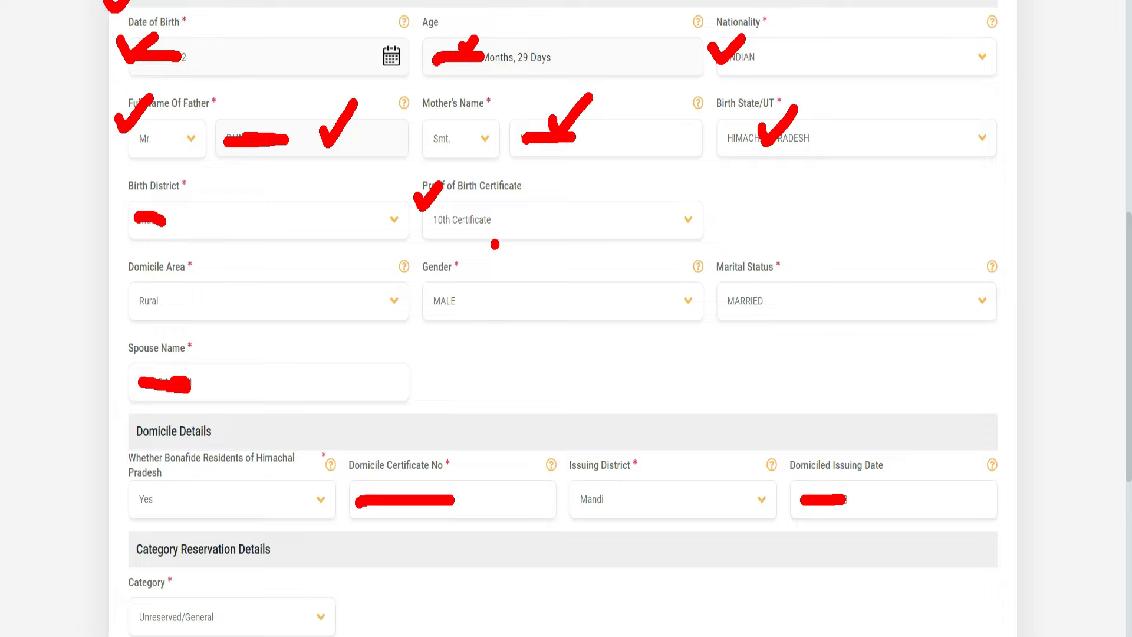
{"action": "left_click_drag", "start_coordinate": [139, 296], "coordinate": [159, 301]}
{"action": "left_click_drag", "start_coordinate": [460, 285], "coordinate": [500, 267]}
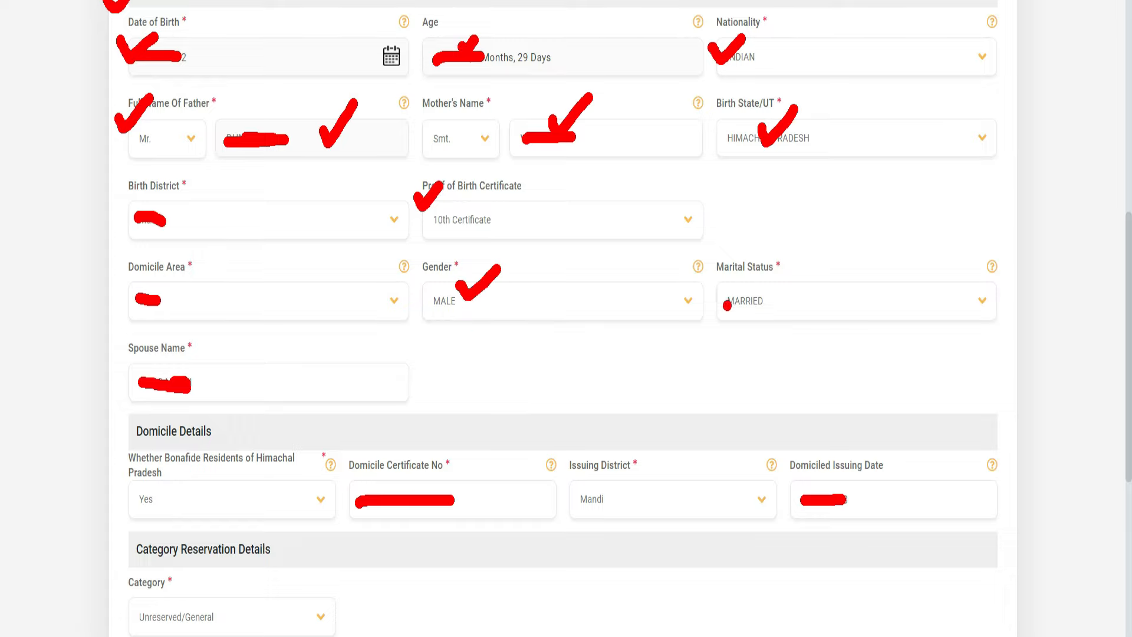
{"action": "left_click_drag", "start_coordinate": [727, 303], "coordinate": [741, 293]}
{"action": "mouse_move", "coordinate": [108, 357]}
{"action": "left_mouse_down"}
{"action": "mouse_move", "coordinate": [117, 371]}
{"action": "mouse_move", "coordinate": [156, 336]}
{"action": "left_mouse_up"}
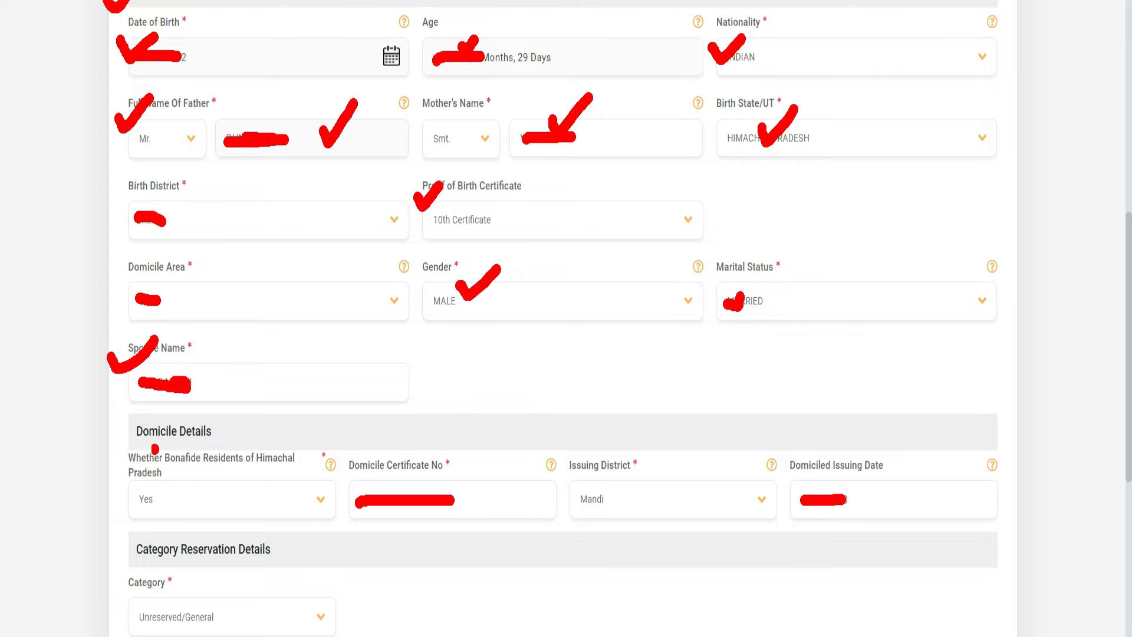
{"action": "mouse_move", "coordinate": [118, 442]}
{"action": "left_mouse_down"}
{"action": "mouse_move", "coordinate": [126, 460]}
{"action": "mouse_move", "coordinate": [165, 417]}
{"action": "left_mouse_up"}
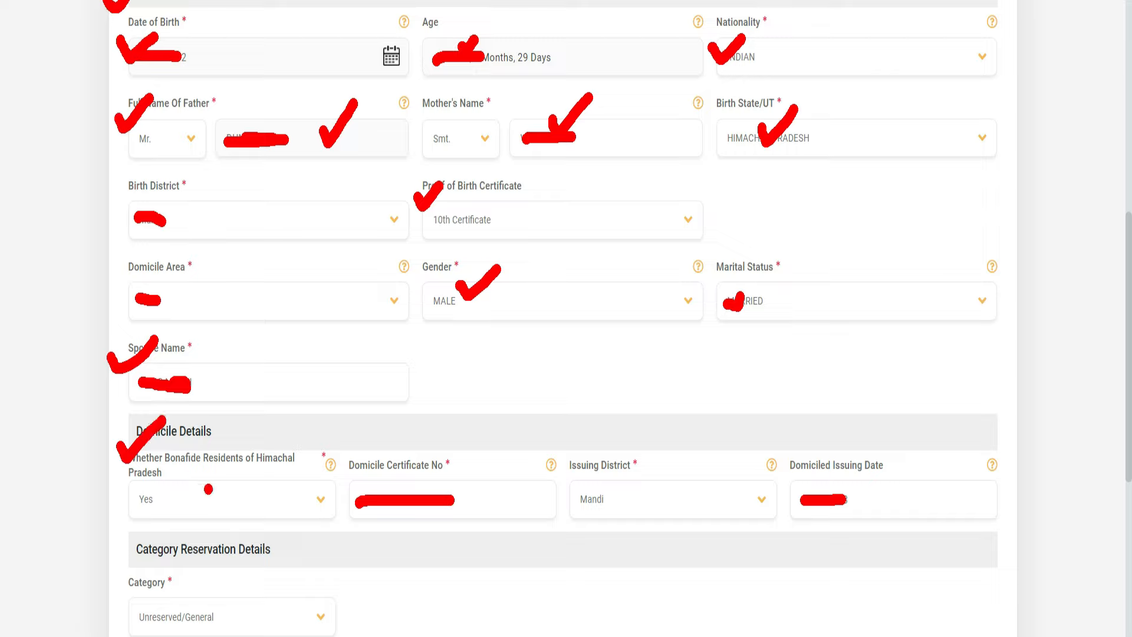
{"action": "mouse_move", "coordinate": [151, 495]}
{"action": "left_mouse_down"}
{"action": "mouse_move", "coordinate": [155, 504]}
{"action": "mouse_move", "coordinate": [177, 475]}
{"action": "left_mouse_up"}
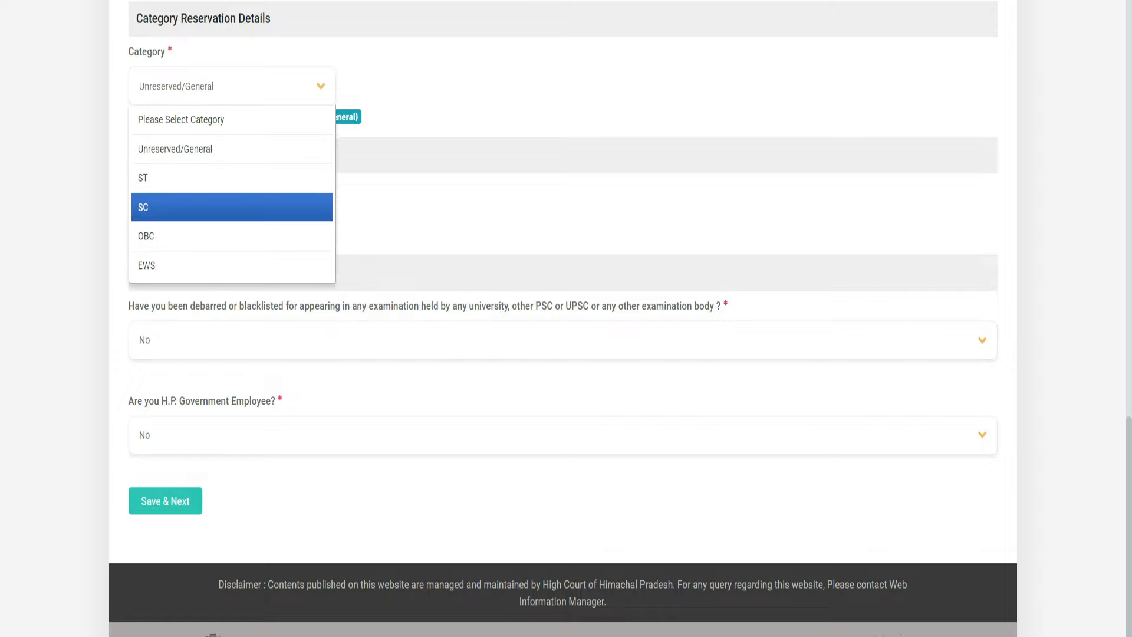
Choose SC as the reservation category, and change the choice to ST
{"action": "key", "text": "Return"}
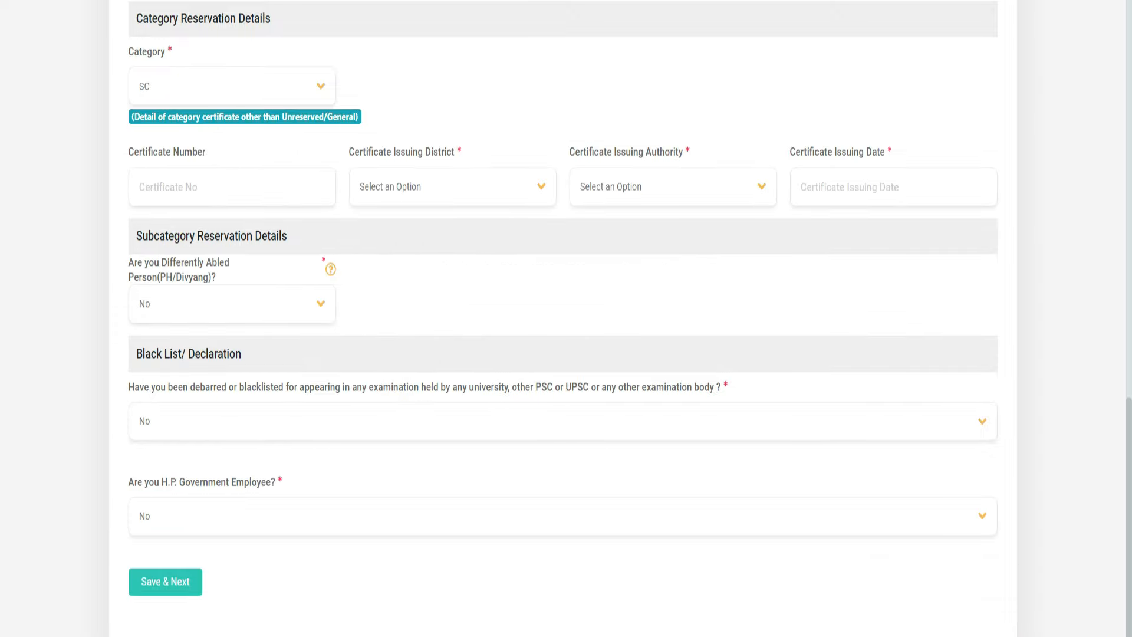
{"action": "left_click", "coordinate": [232, 86]}
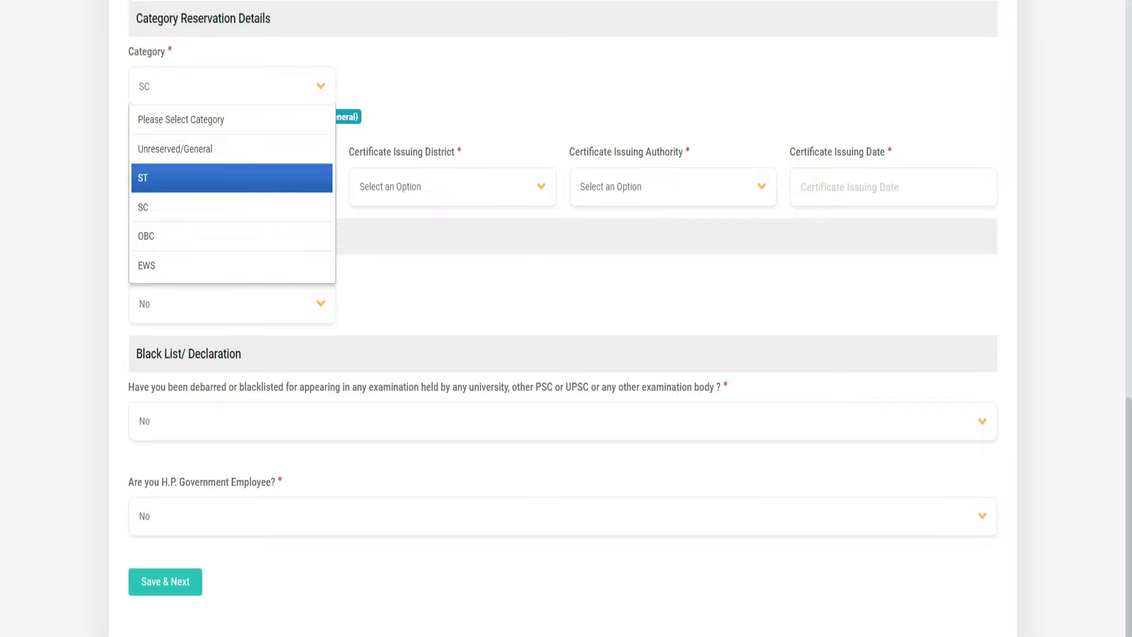
{"action": "key", "text": "Return"}
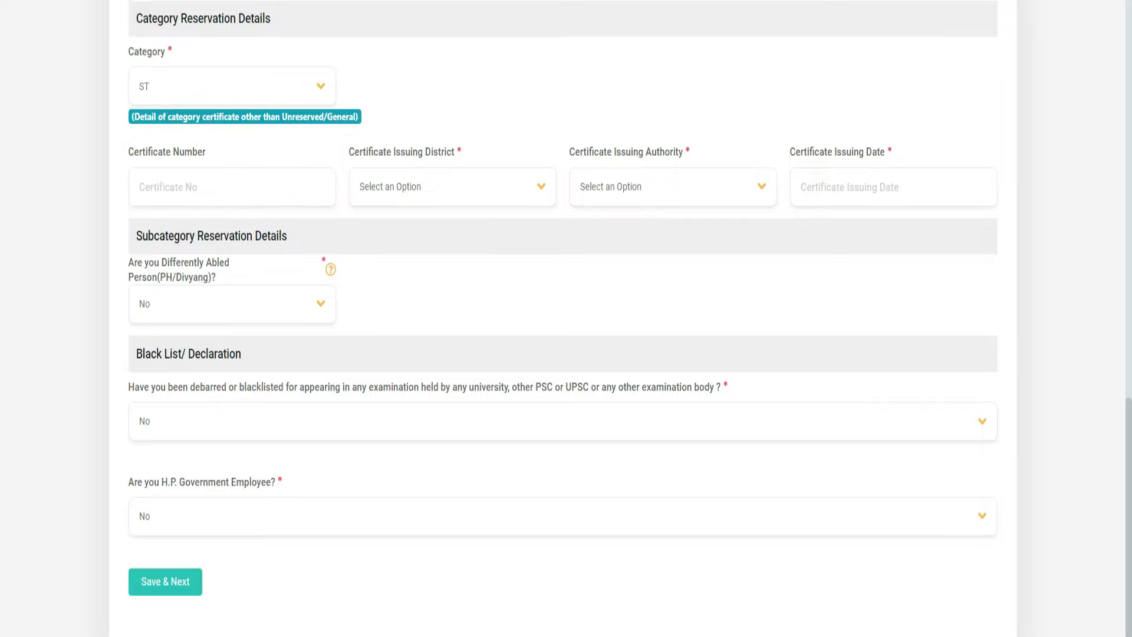
Check the category certificate number, issuing district and issuing authority fields, and set the certificate issuing date to 30-11-2024
{"action": "left_click", "coordinate": [232, 187]}
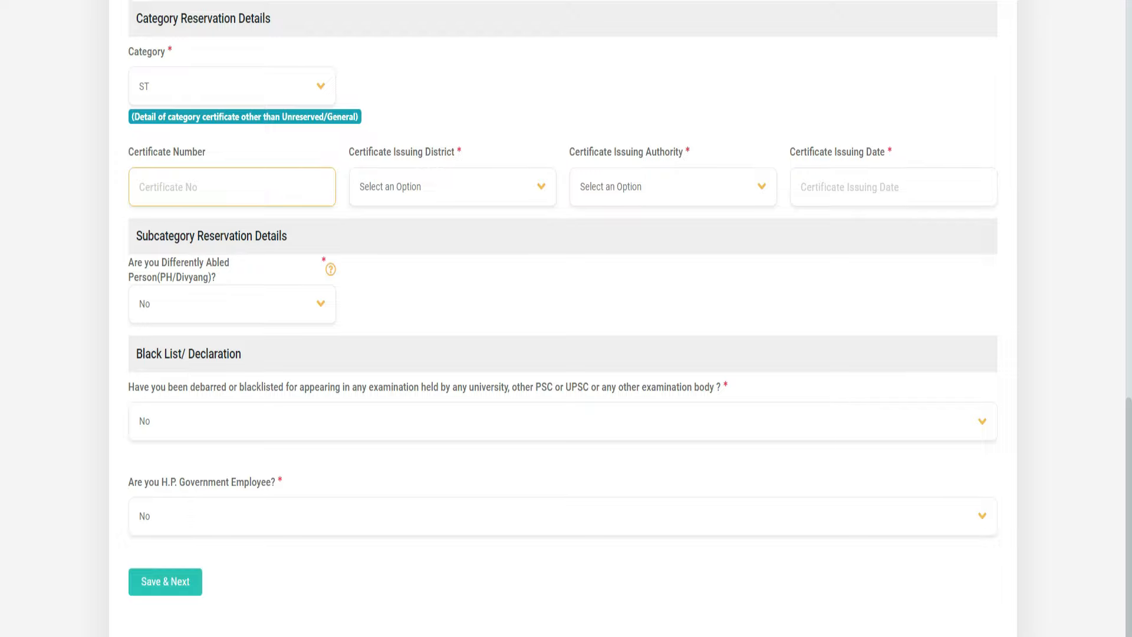
{"action": "left_click", "coordinate": [452, 187]}
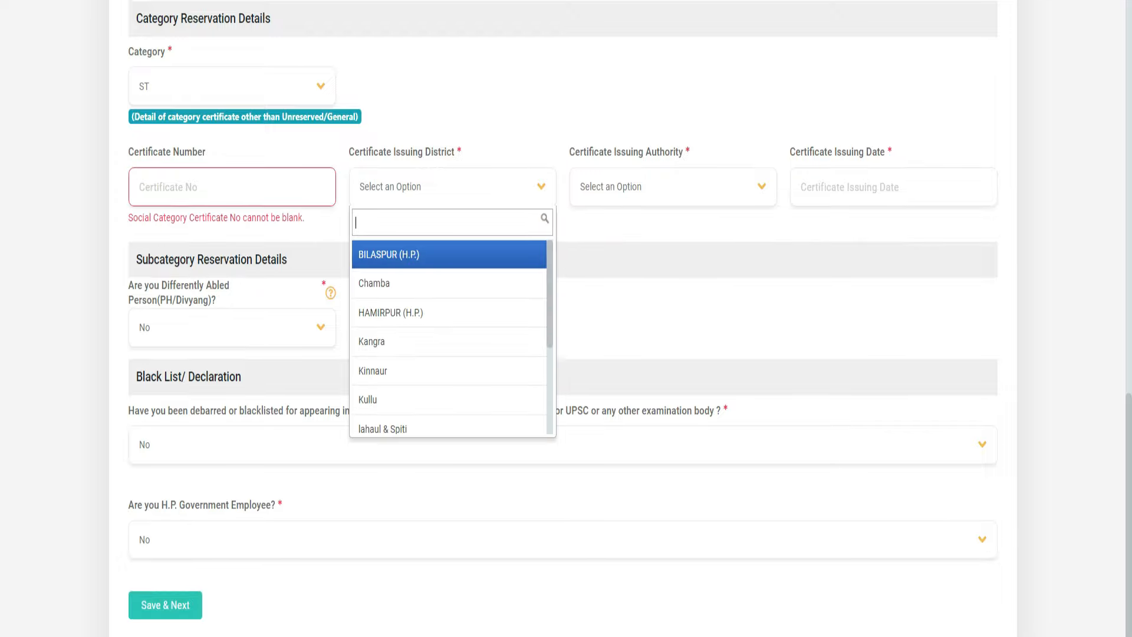
{"action": "left_click", "coordinate": [452, 187]}
{"action": "left_click", "coordinate": [673, 187]}
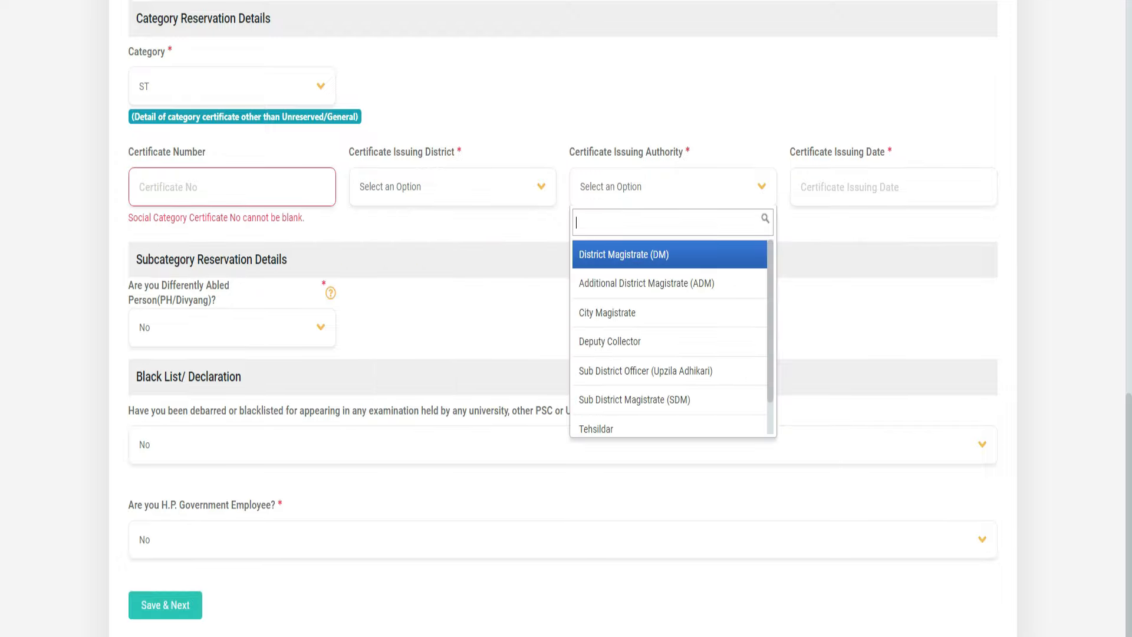
{"action": "scroll", "coordinate": [670, 383], "scroll_direction": "down", "scroll_amount": 1}
{"action": "left_click", "coordinate": [894, 187]}
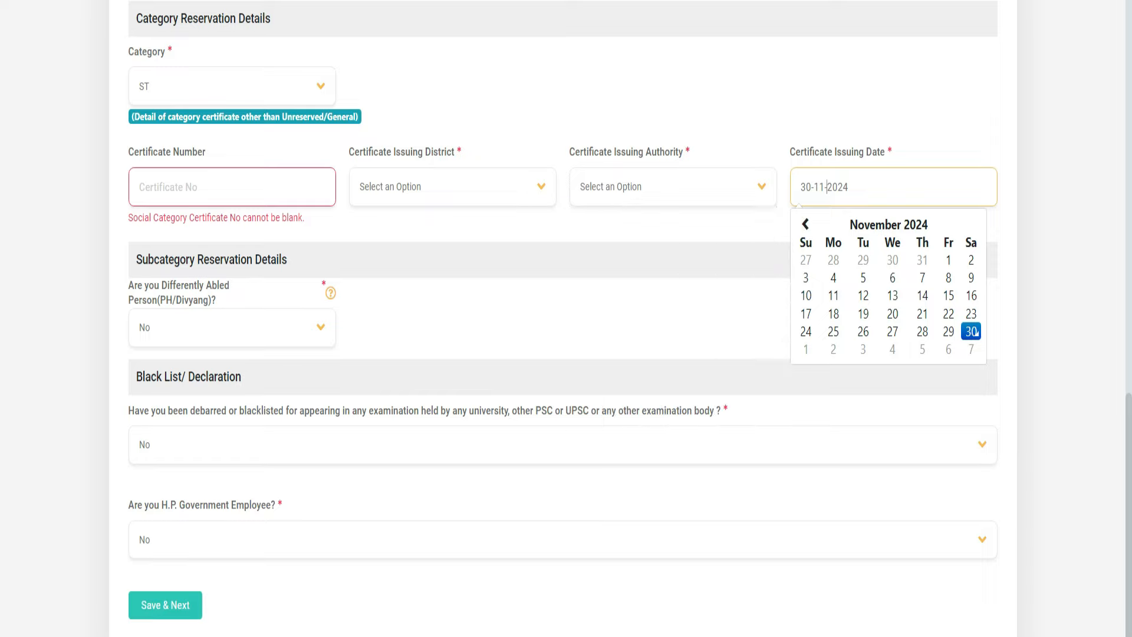
{"action": "left_click", "coordinate": [973, 332]}
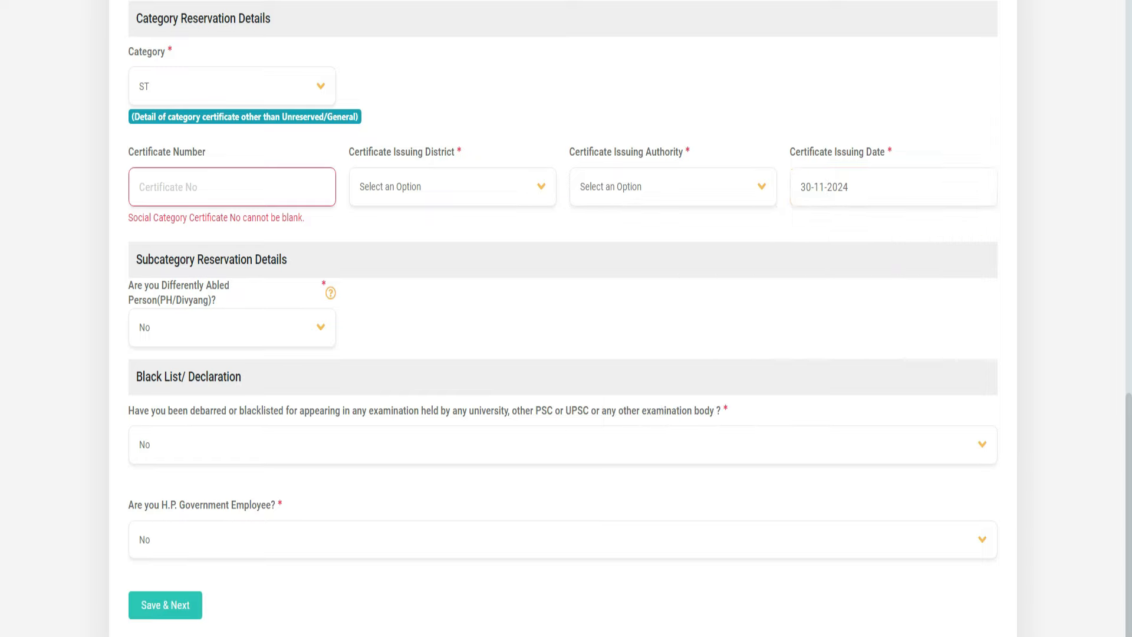
Try Blindness or Low Vision for the differently abled question, check its handicap and PH certificate fields, and return the answer to No
{"action": "left_click", "coordinate": [232, 327]}
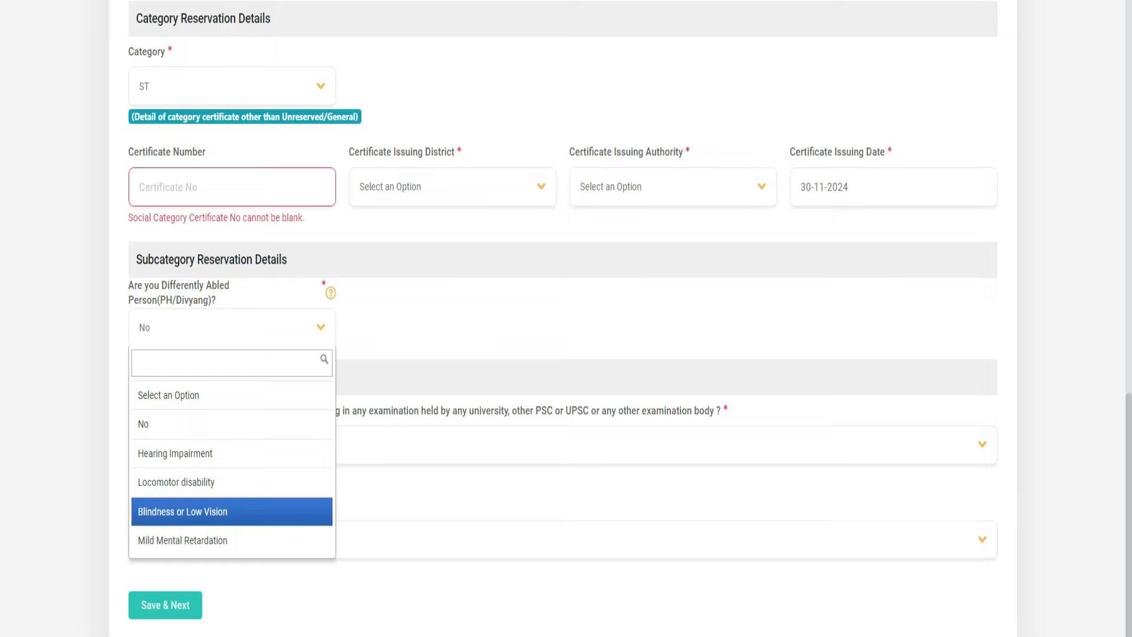
{"action": "key", "text": "Return"}
{"action": "left_click", "coordinate": [452, 327]}
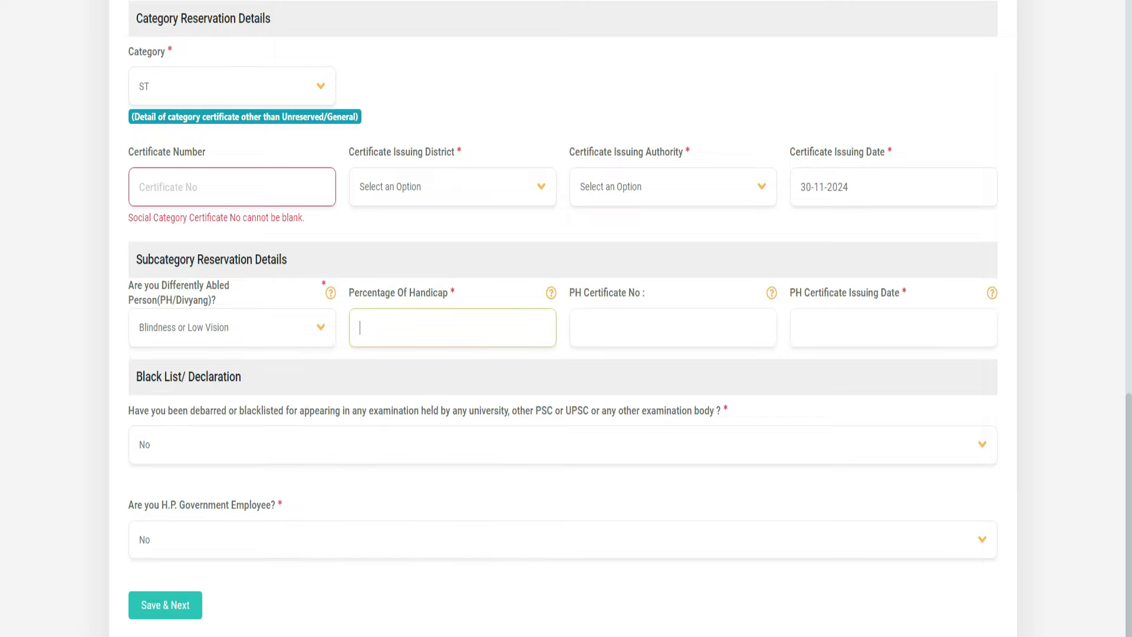
{"action": "left_click", "coordinate": [673, 328]}
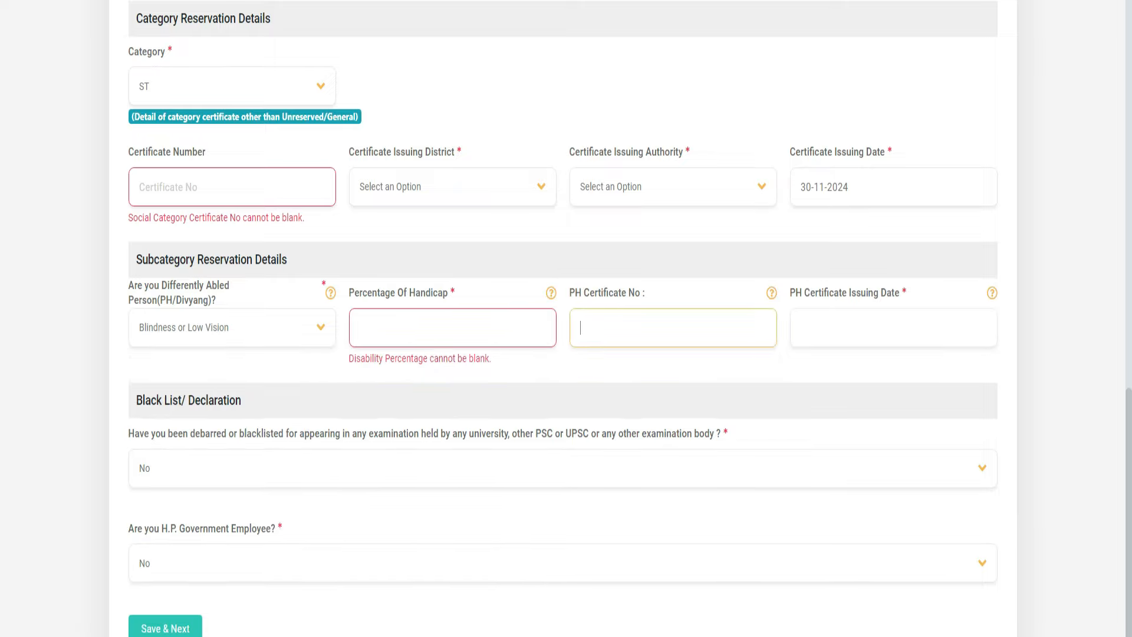
{"action": "key", "text": "Tab"}
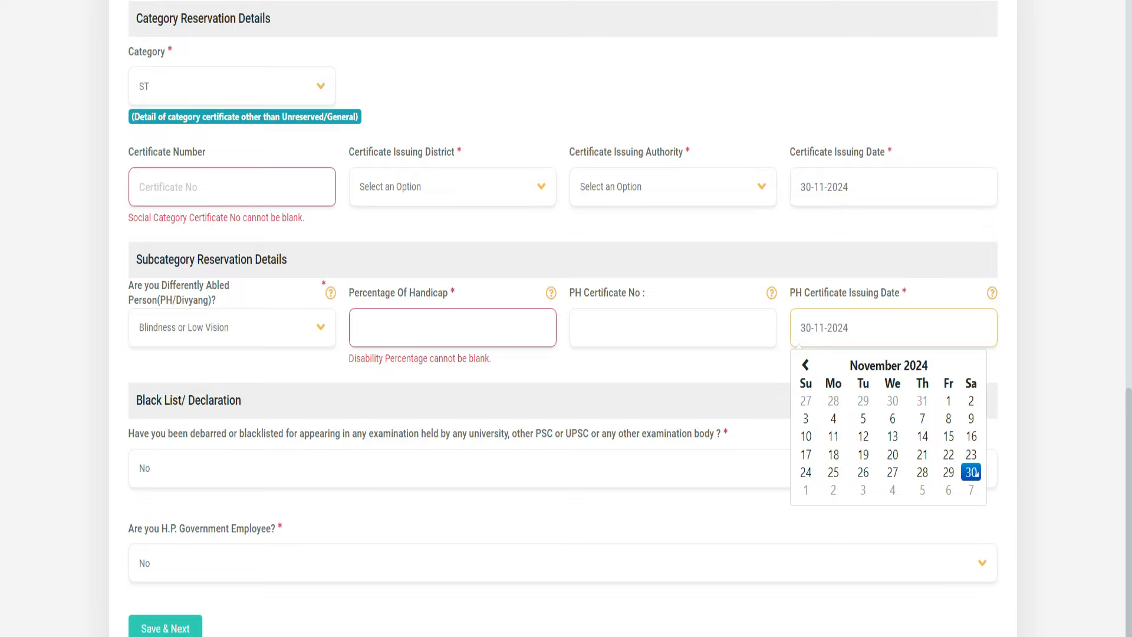
{"action": "left_click", "coordinate": [229, 328]}
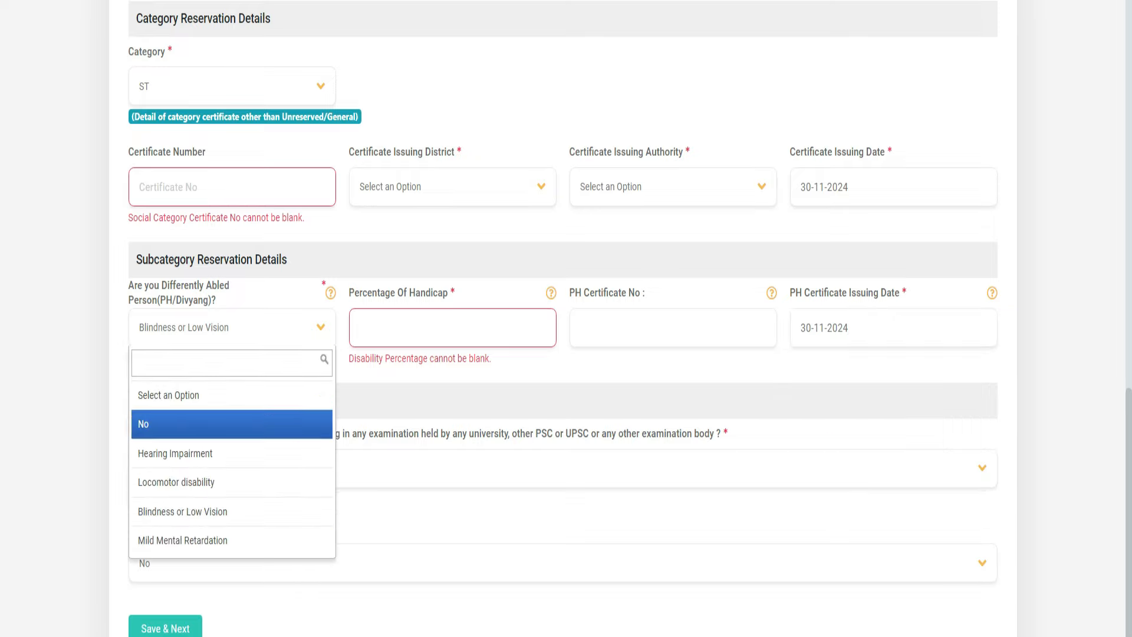
{"action": "left_click", "coordinate": [177, 423]}
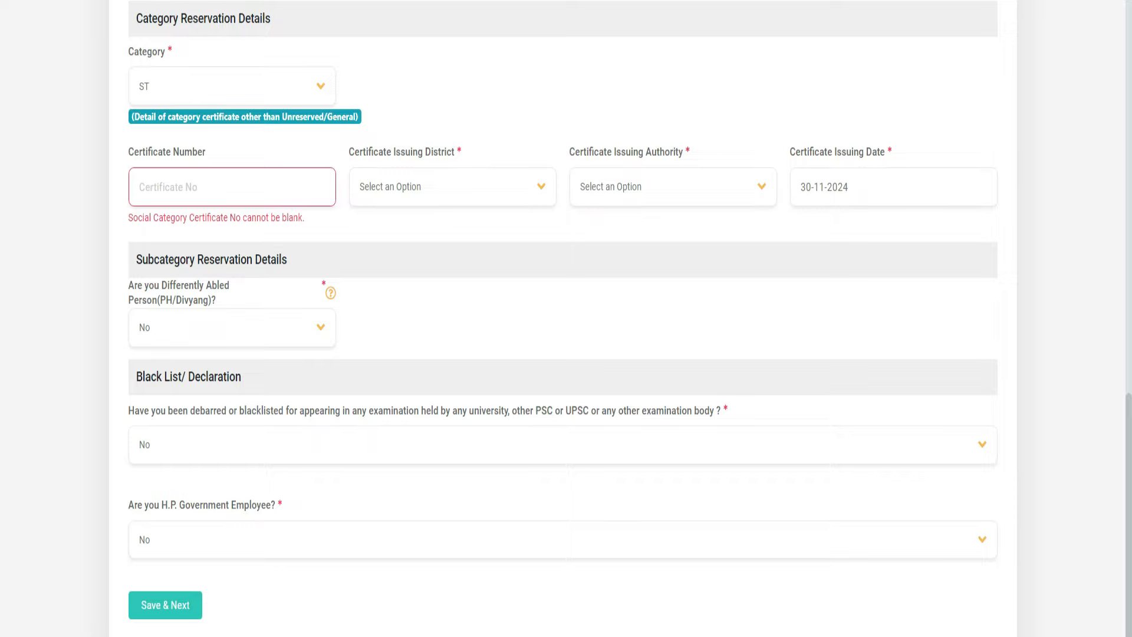
Choose No for debarment, and try Yes for H.P. Government employee to check the department and post fields before returning it to No
{"action": "left_click", "coordinate": [563, 445]}
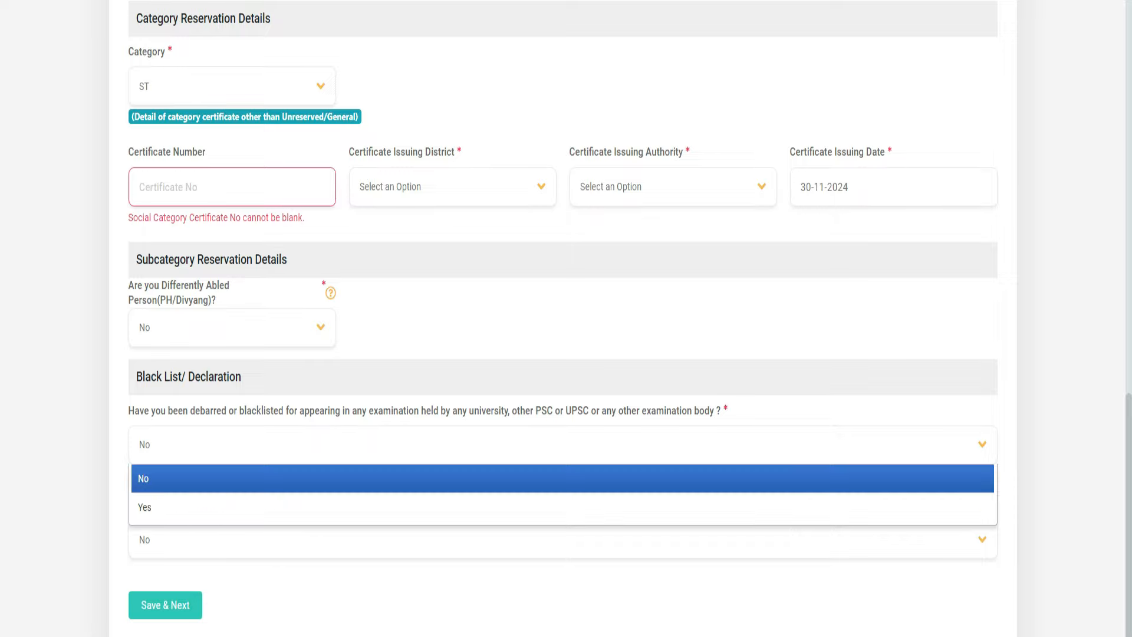
{"action": "left_click", "coordinate": [563, 478]}
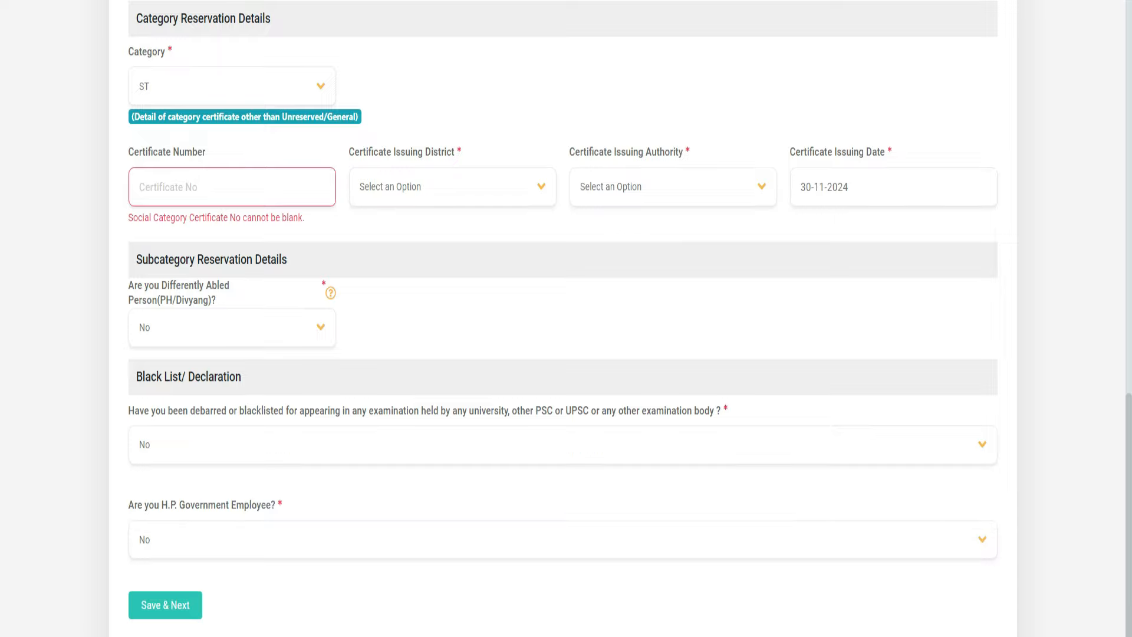
{"action": "left_click", "coordinate": [562, 540]}
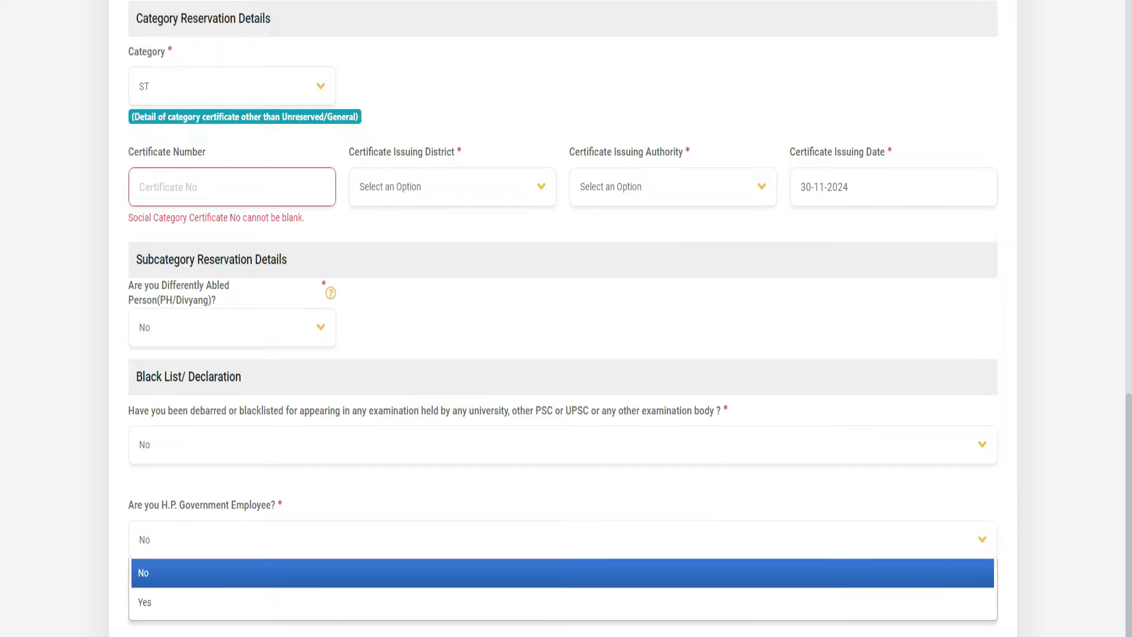
{"action": "left_click", "coordinate": [562, 602]}
{"action": "scroll", "coordinate": [563, 318], "scroll_direction": "down", "scroll_amount": 1}
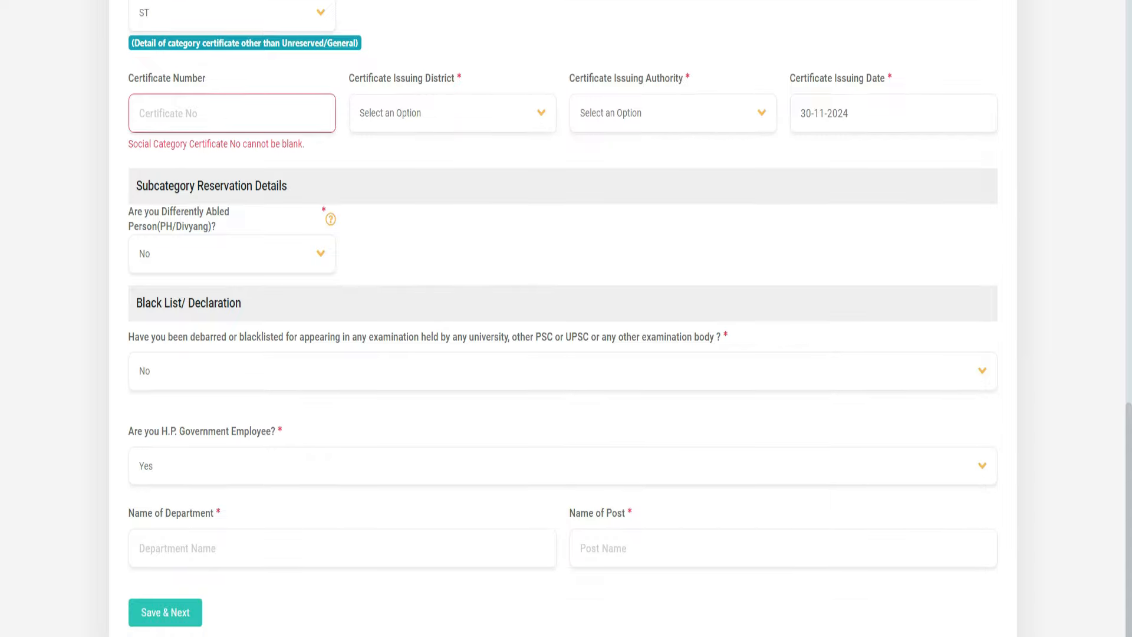
{"action": "left_click", "coordinate": [342, 548]}
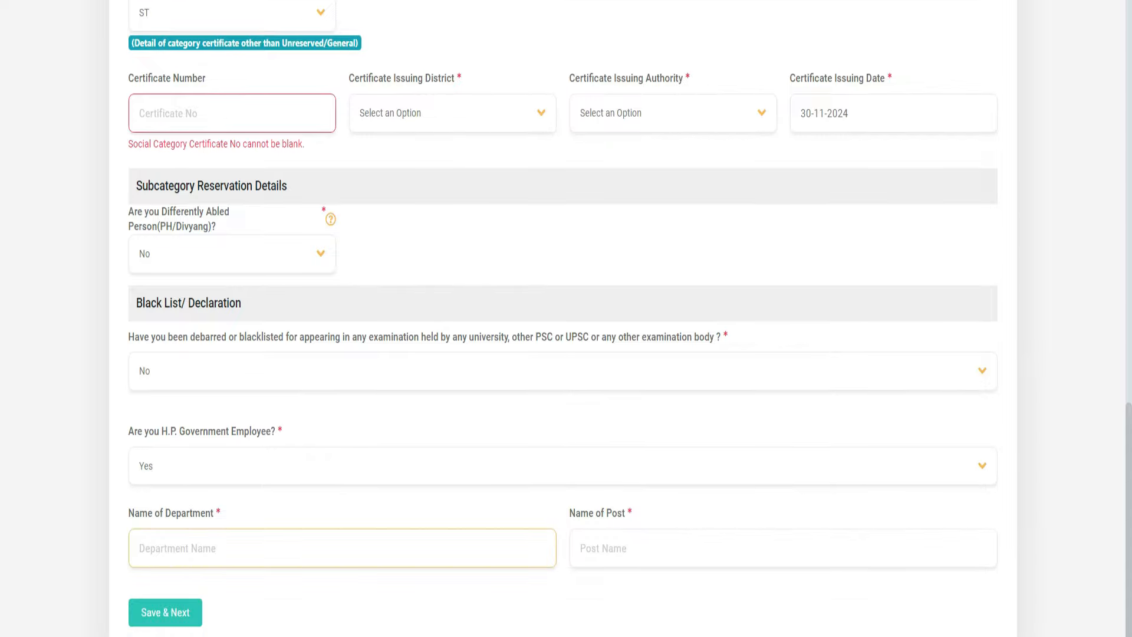
{"action": "left_click", "coordinate": [563, 466]}
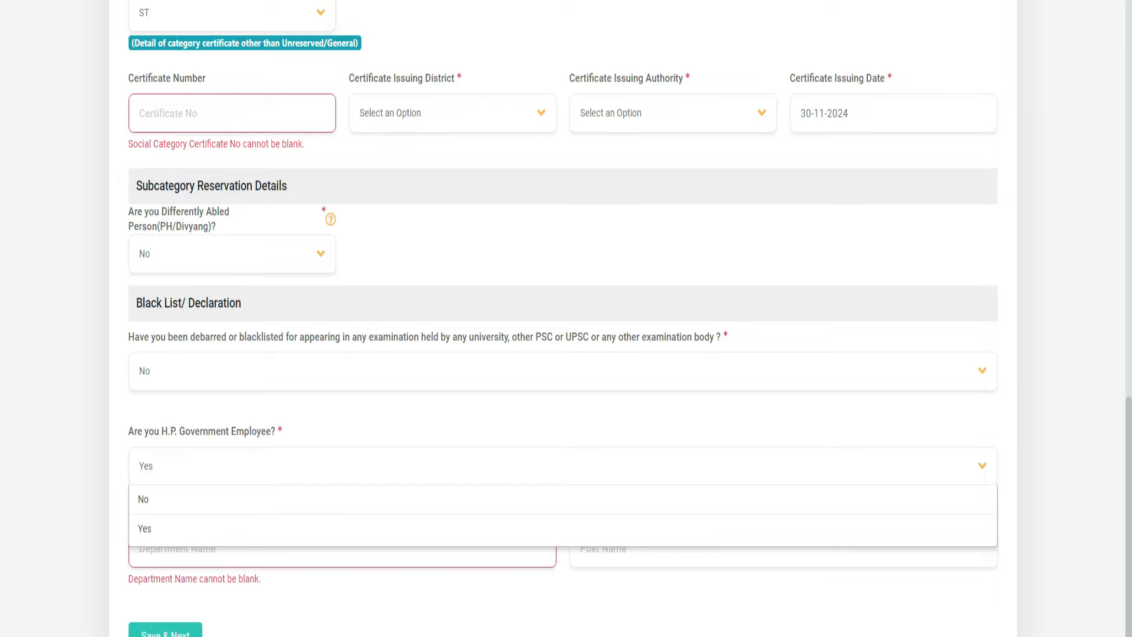
{"action": "key", "text": "Return"}
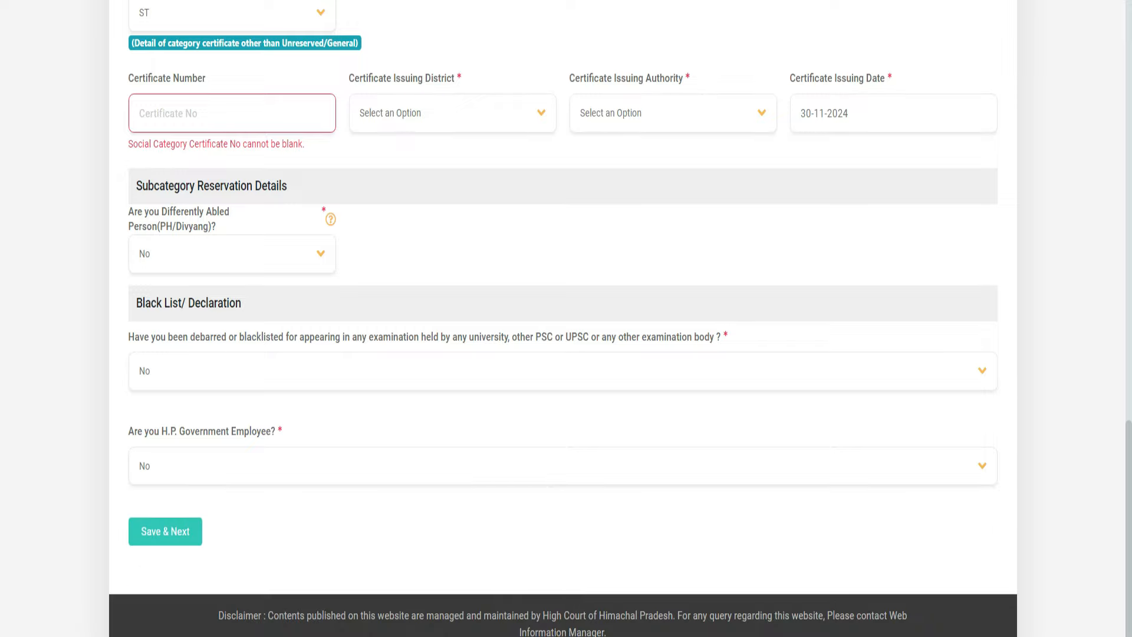
Advance to the Step 2 address details and review the permanent address fields from house number to PIN
{"action": "left_click_drag", "start_coordinate": [227, 509], "coordinate": [236, 615]}
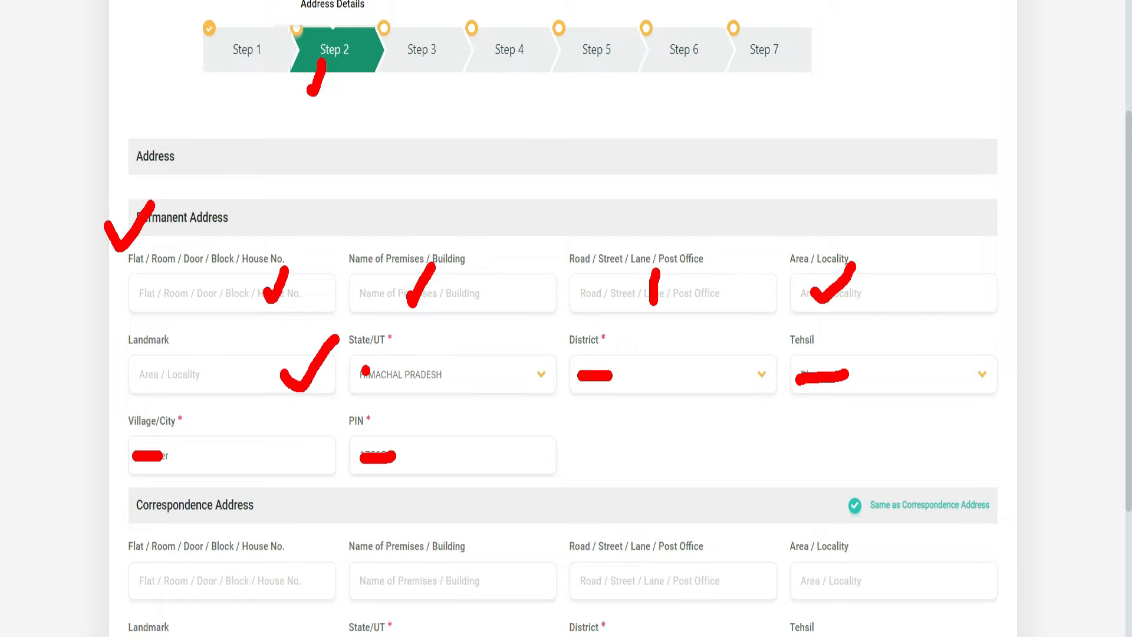
{"action": "left_click_drag", "start_coordinate": [211, 278], "coordinate": [239, 243]}
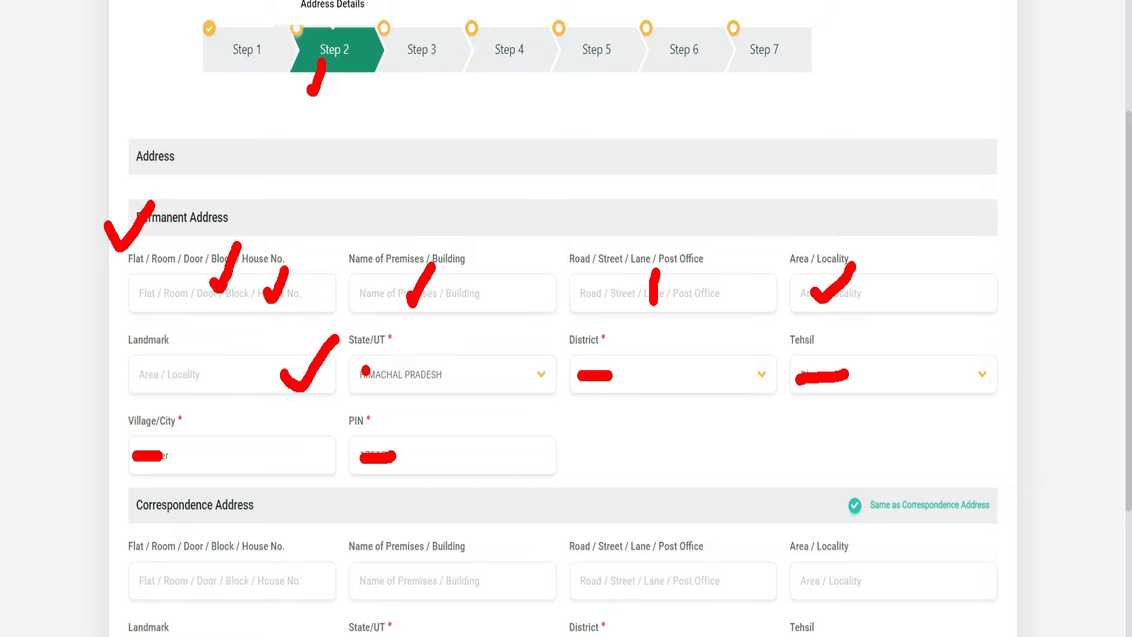
{"action": "mouse_move", "coordinate": [390, 289]}
{"action": "left_mouse_down"}
{"action": "mouse_move", "coordinate": [401, 304]}
{"action": "mouse_move", "coordinate": [411, 277]}
{"action": "left_mouse_up"}
{"action": "left_click_drag", "start_coordinate": [411, 381], "coordinate": [426, 326]}
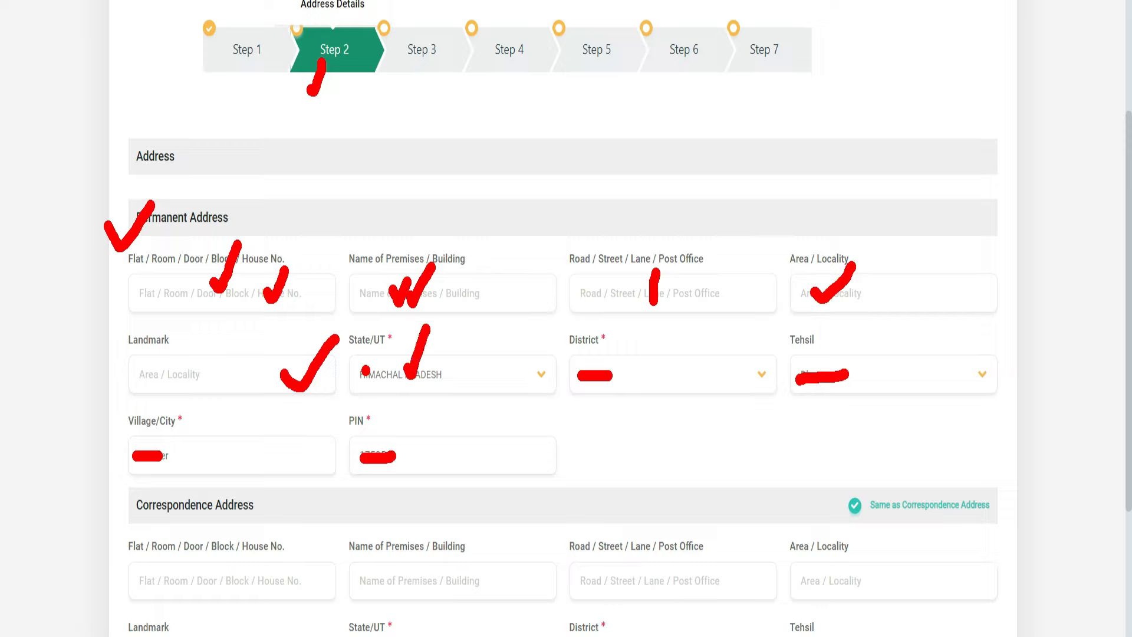
{"action": "left_click_drag", "start_coordinate": [635, 373], "coordinate": [690, 339]}
{"action": "left_click_drag", "start_coordinate": [805, 372], "coordinate": [821, 353]}
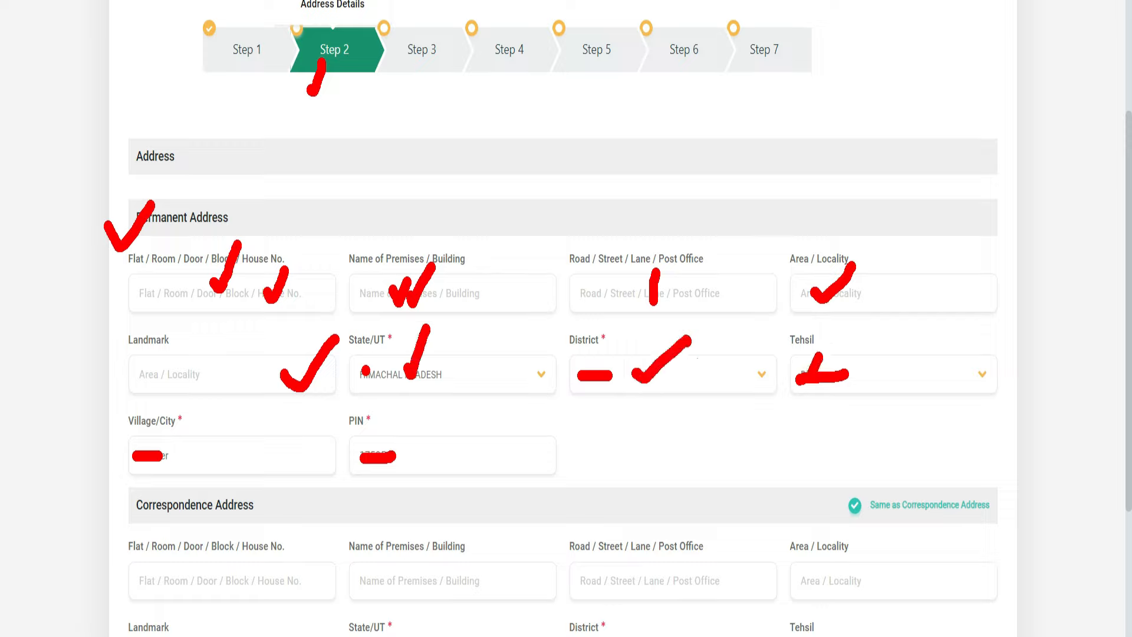
{"action": "left_click_drag", "start_coordinate": [228, 454], "coordinate": [251, 418]}
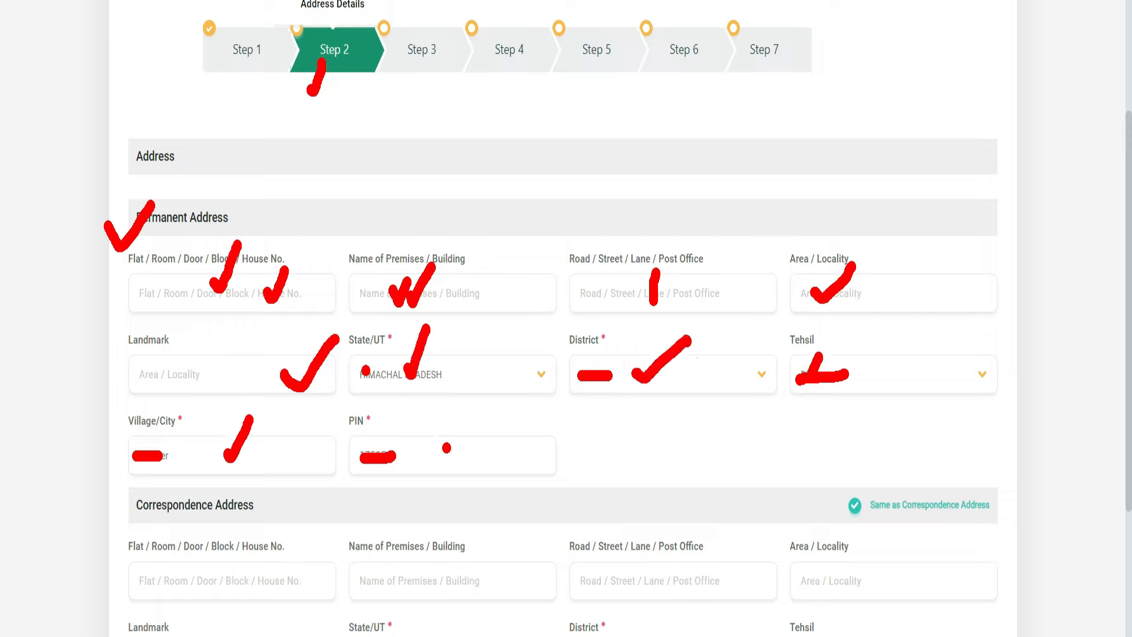
{"action": "left_click_drag", "start_coordinate": [446, 448], "coordinate": [476, 435]}
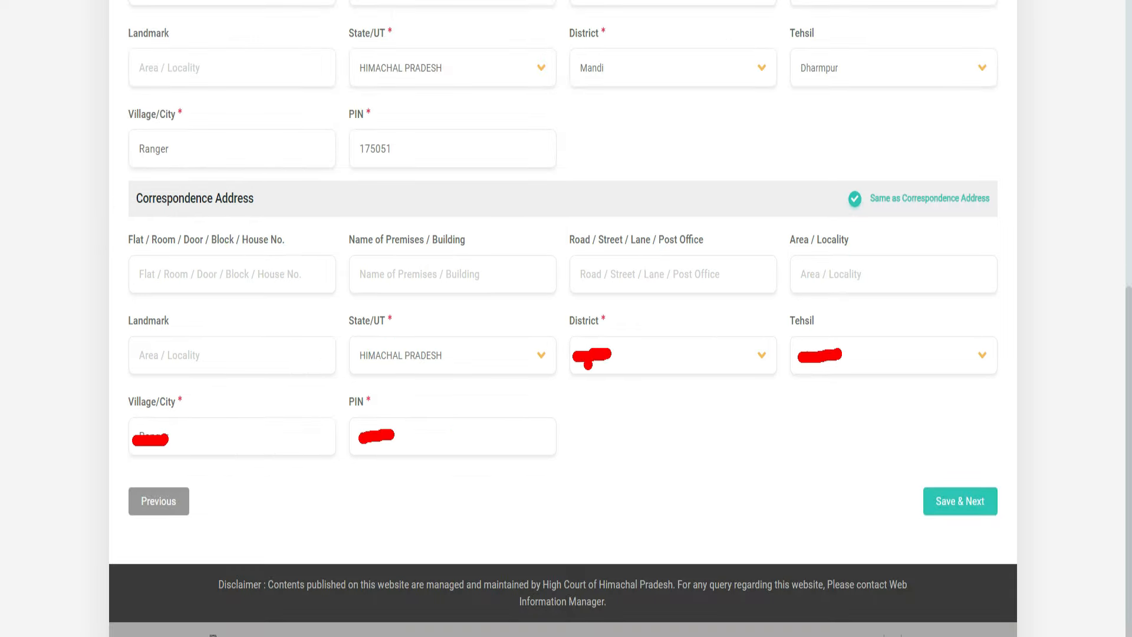
Review the correspondence address section and its same-address option, and save the address details to proceed to Step 3
{"action": "left_click_drag", "start_coordinate": [124, 200], "coordinate": [192, 171]}
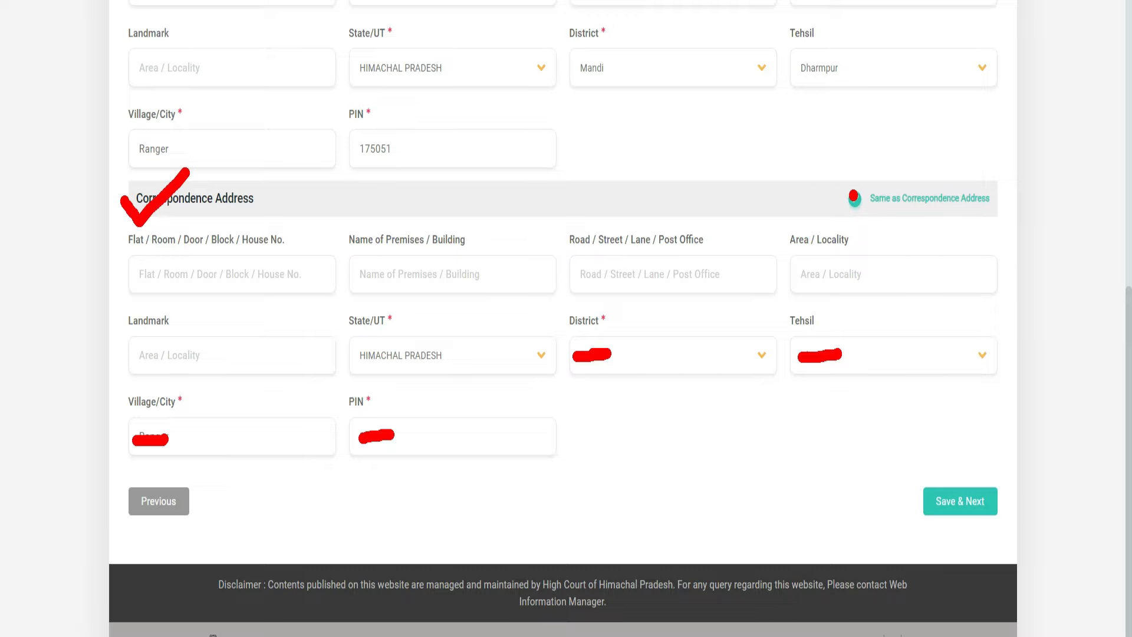
{"action": "left_click_drag", "start_coordinate": [853, 198], "coordinate": [863, 179]}
{"action": "mouse_move", "coordinate": [898, 481]}
{"action": "left_mouse_down"}
{"action": "mouse_move", "coordinate": [902, 495]}
{"action": "mouse_move", "coordinate": [1059, 525]}
{"action": "mouse_move", "coordinate": [906, 477]}
{"action": "left_mouse_up"}
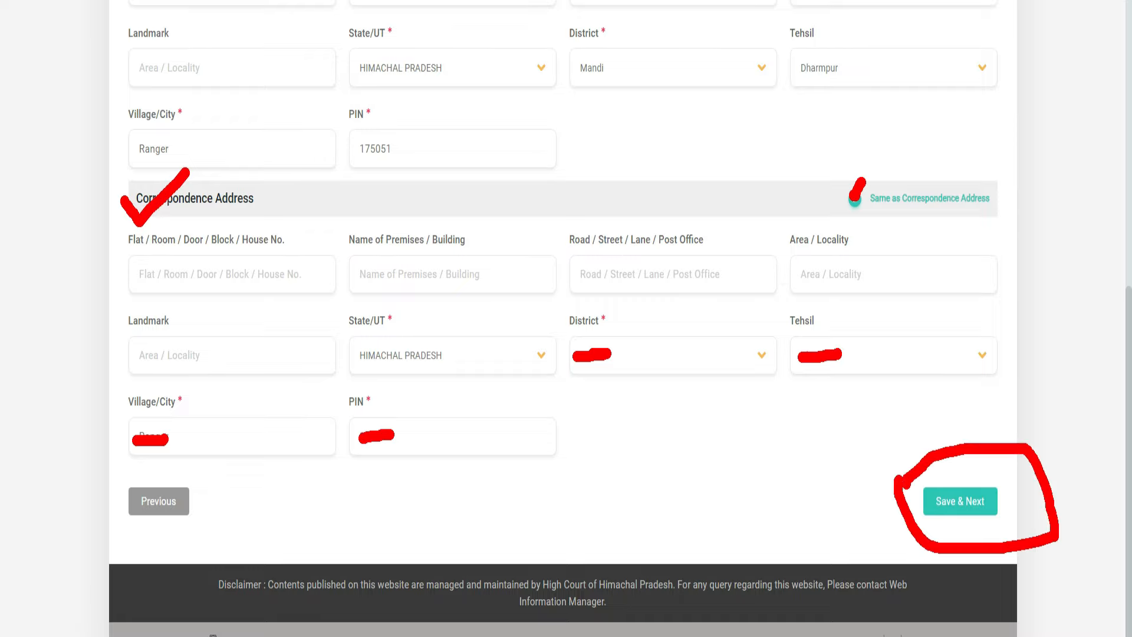
{"action": "left_click", "coordinate": [960, 500]}
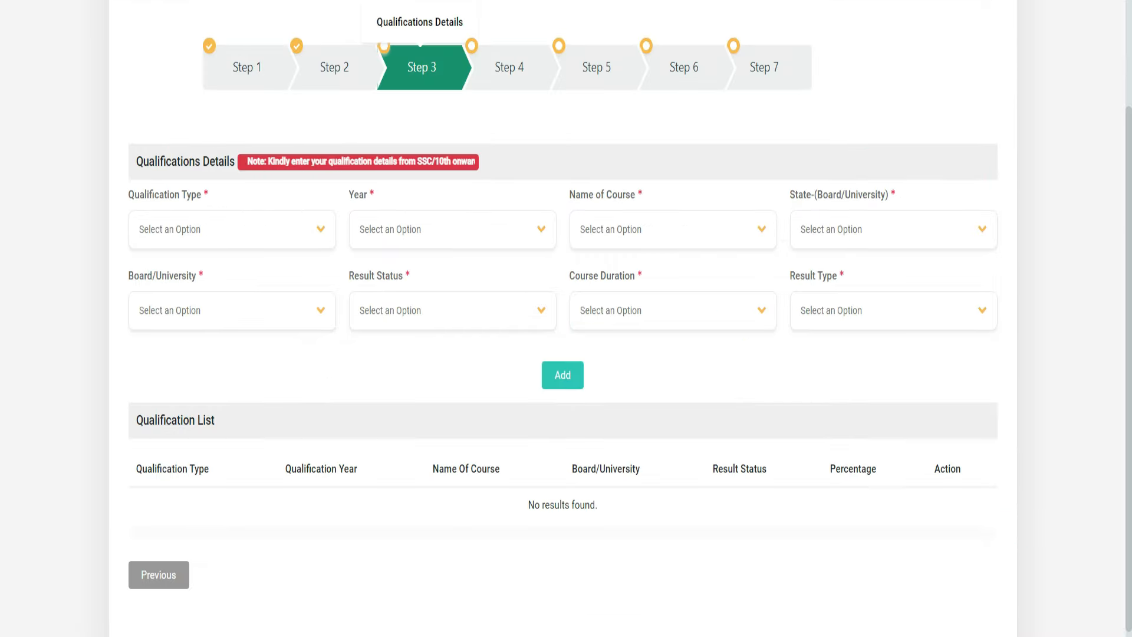
Set the qualification type to SSC/Matric/High School and the year to 2016 in the qualifications details
{"action": "left_click_drag", "start_coordinate": [133, 142], "coordinate": [182, 132]}
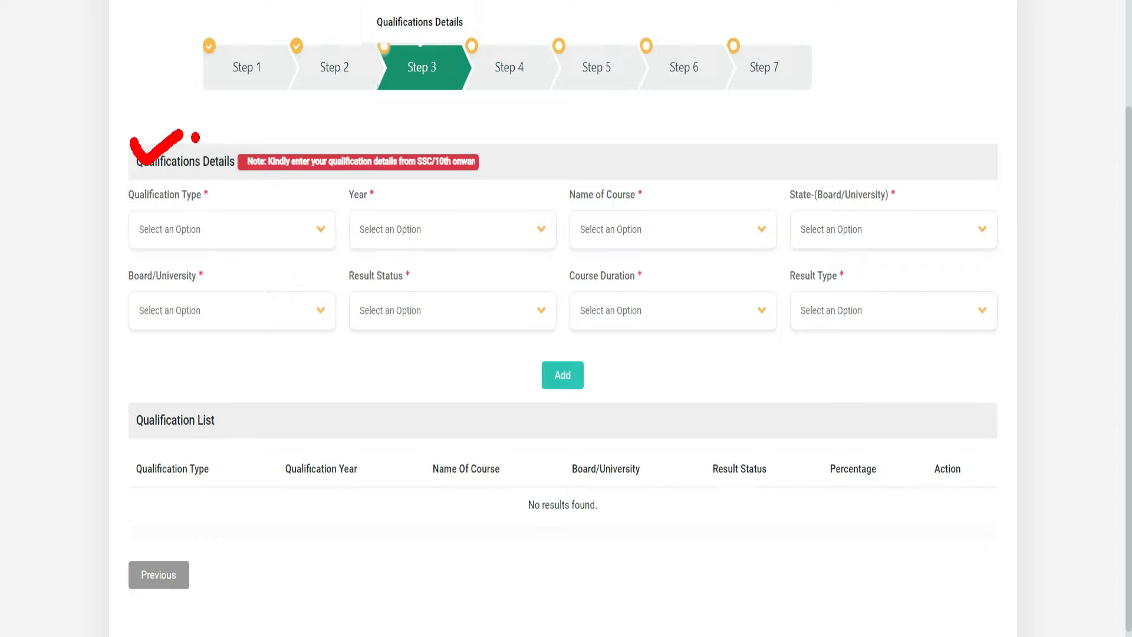
{"action": "left_click", "coordinate": [207, 223]}
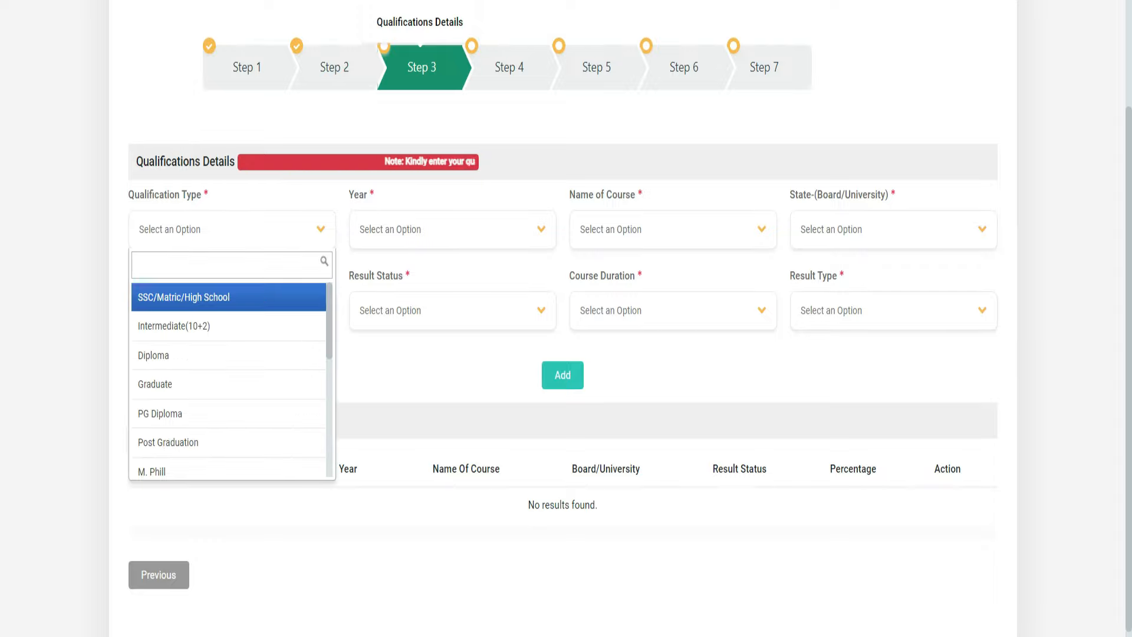
{"action": "key", "text": "Return"}
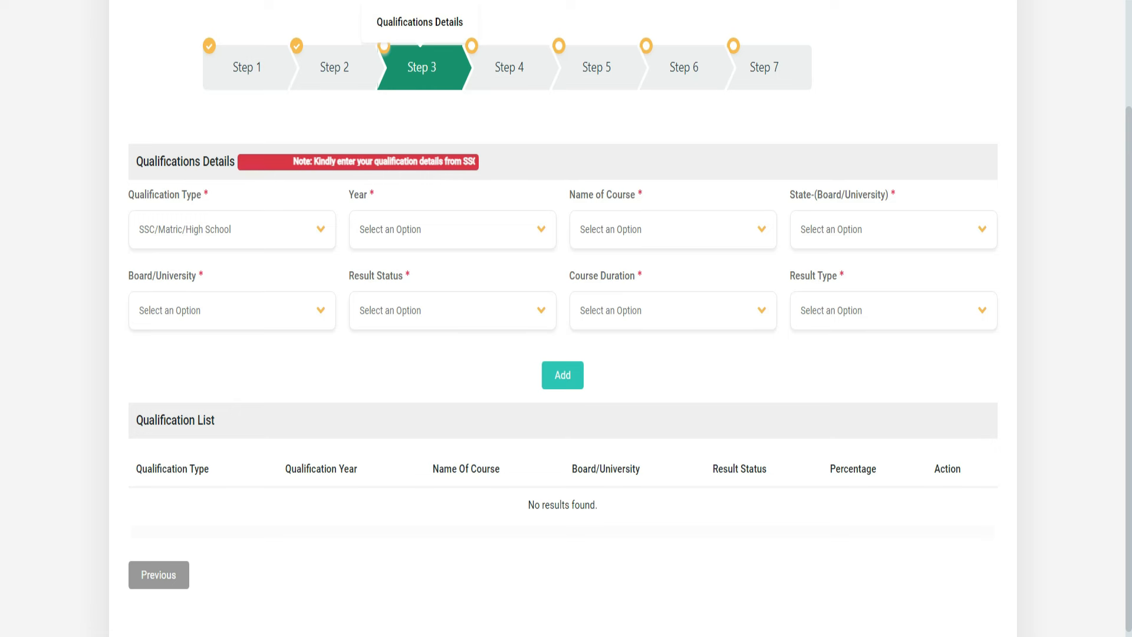
{"action": "left_click", "coordinate": [452, 229]}
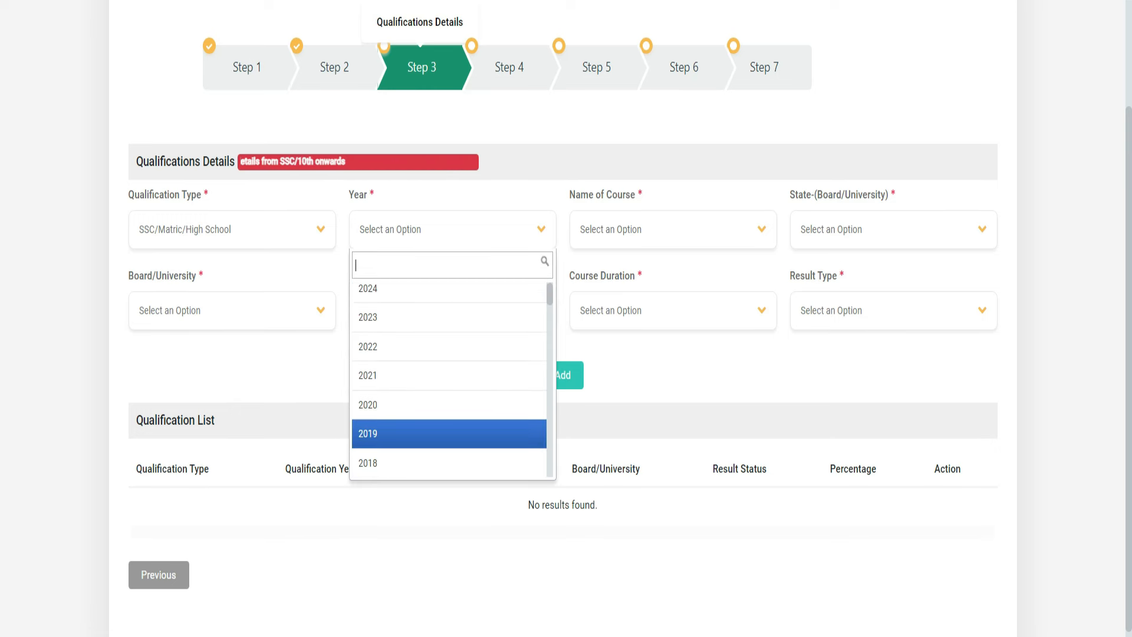
{"action": "key", "text": "Down"}
{"action": "key", "text": "Down"}
{"action": "key", "text": "Down"}
{"action": "key", "text": "Return"}
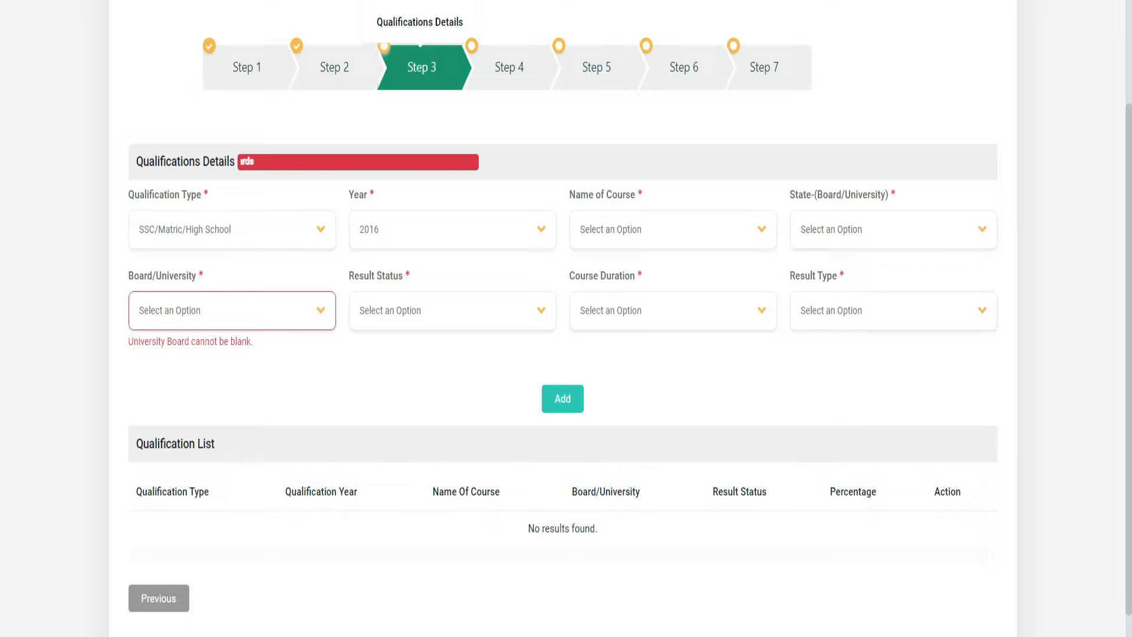
Set the name of course to SSC/Matric/High School and the board's state to HIMACHAL PRADESH
{"action": "left_click", "coordinate": [673, 229]}
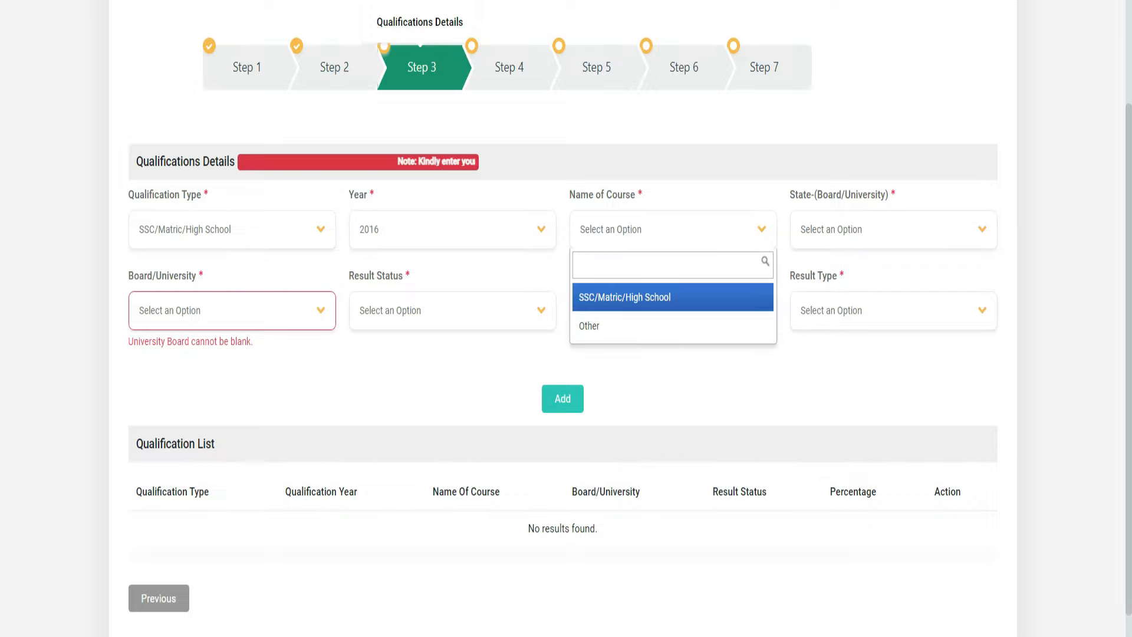
{"action": "left_click", "coordinate": [672, 297]}
{"action": "left_click", "coordinate": [893, 229]}
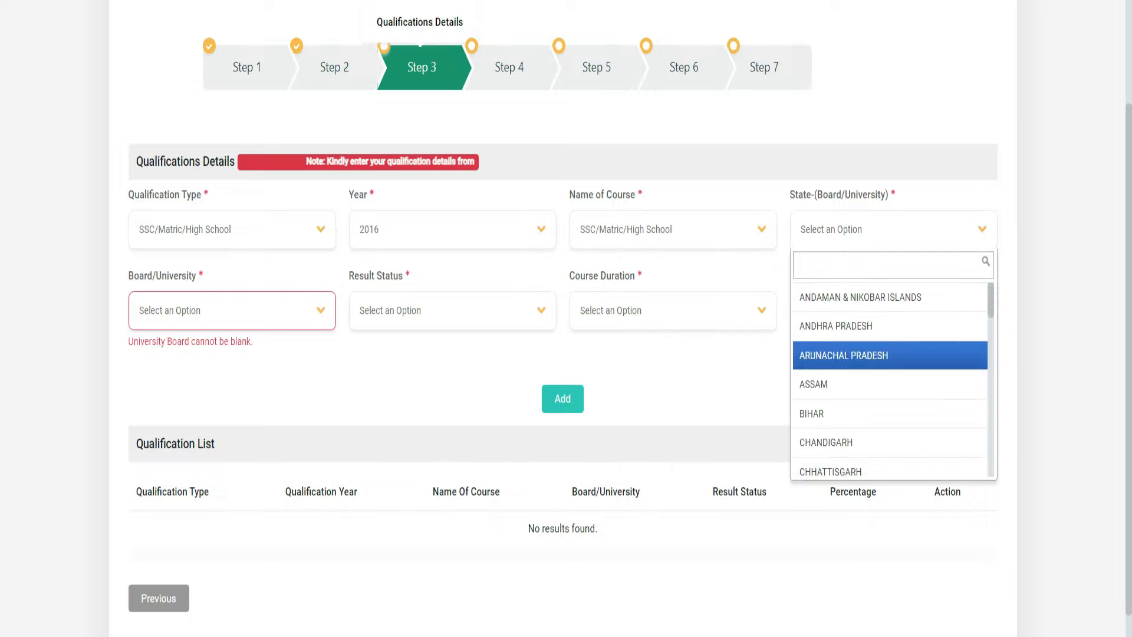
{"action": "scroll", "coordinate": [890, 366], "scroll_direction": "down", "scroll_amount": 3}
{"action": "scroll", "coordinate": [891, 354], "scroll_direction": "down", "scroll_amount": 3}
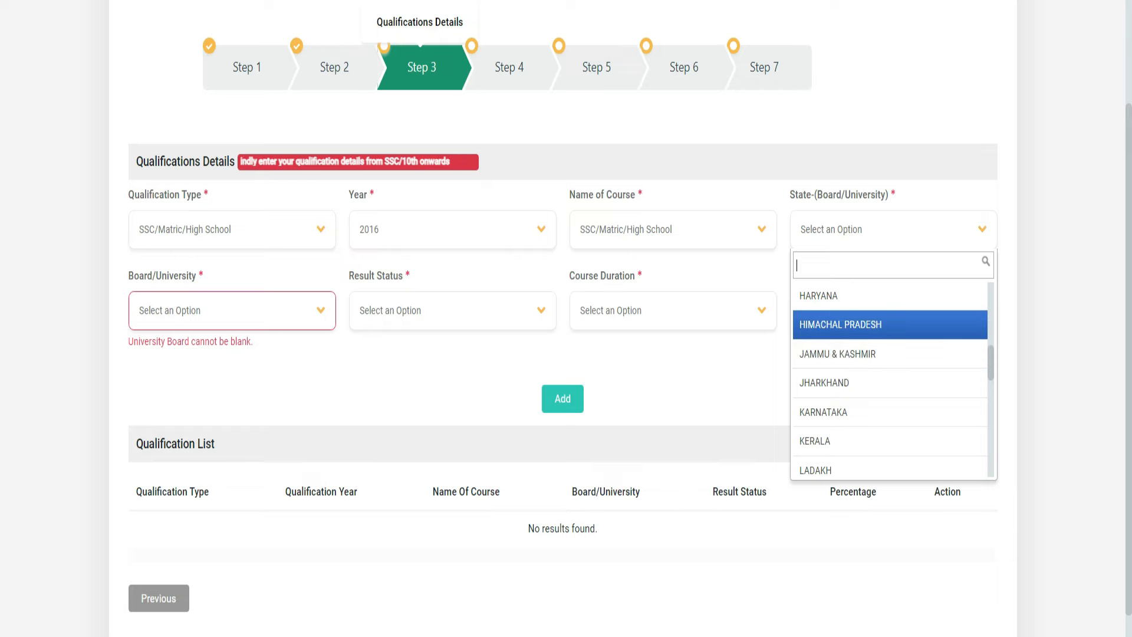
{"action": "left_click", "coordinate": [891, 325]}
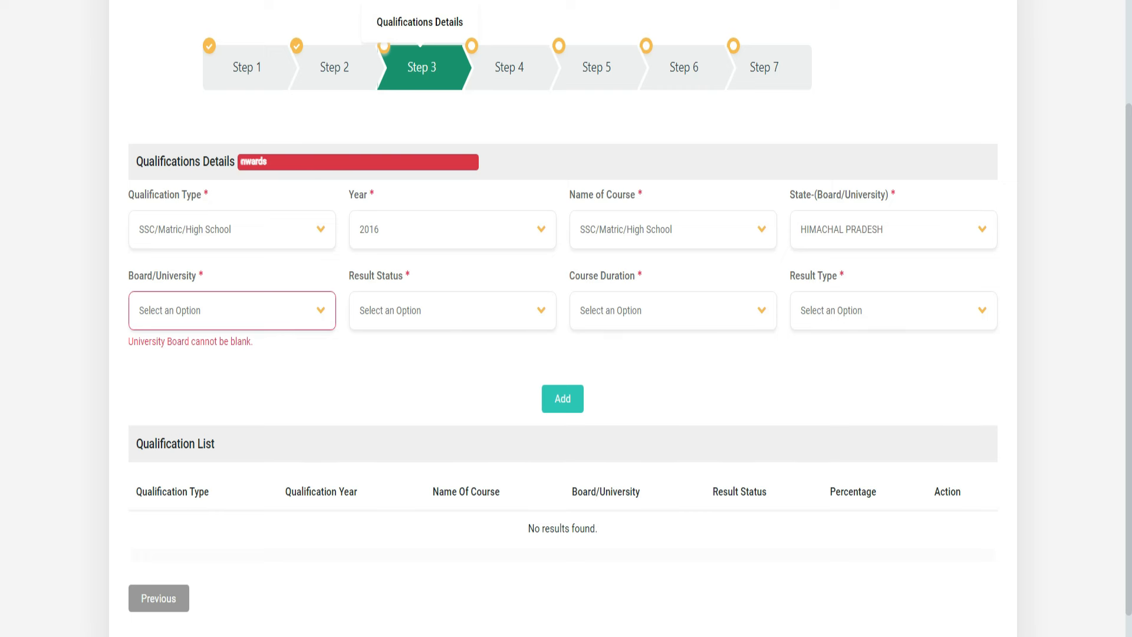
Choose State Board as the board/university for the matric qualification
{"action": "left_click", "coordinate": [232, 310]}
{"action": "scroll", "coordinate": [229, 454], "scroll_direction": "down", "scroll_amount": 3}
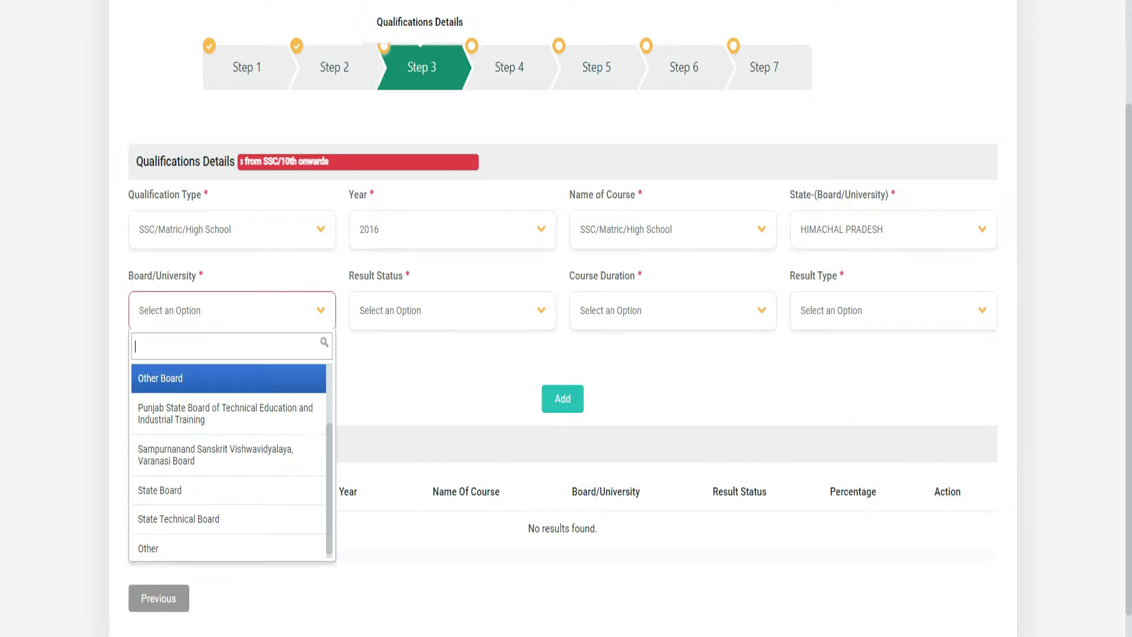
{"action": "key", "text": "Down"}
{"action": "key", "text": "Down"}
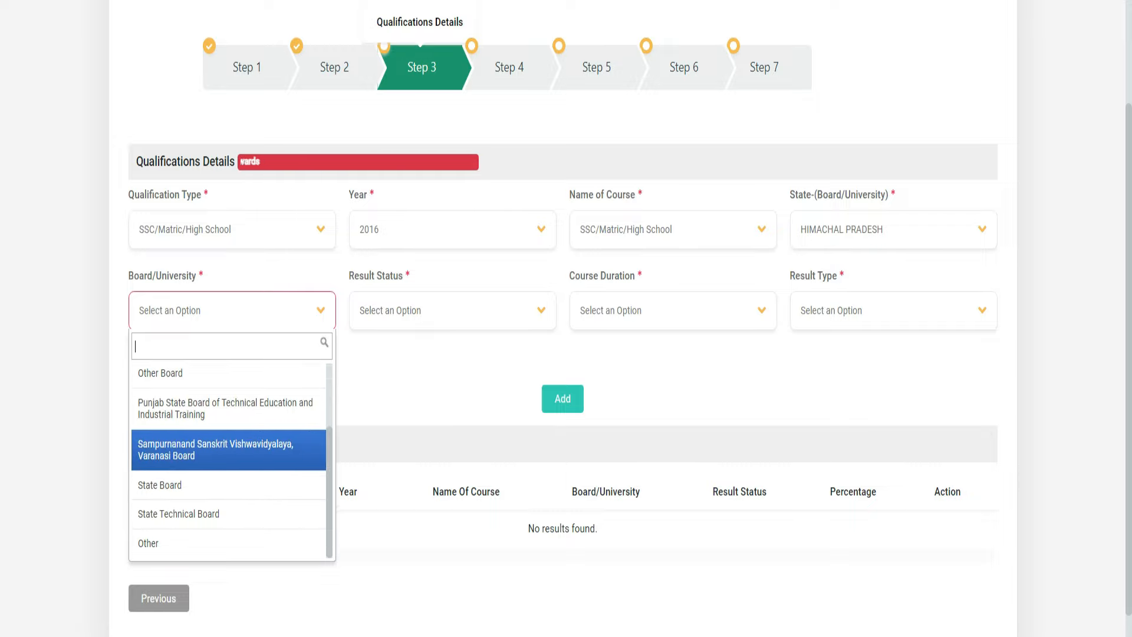
{"action": "key", "text": "Down"}
{"action": "key", "text": "Up"}
{"action": "key", "text": "Up"}
{"action": "key", "text": "Up"}
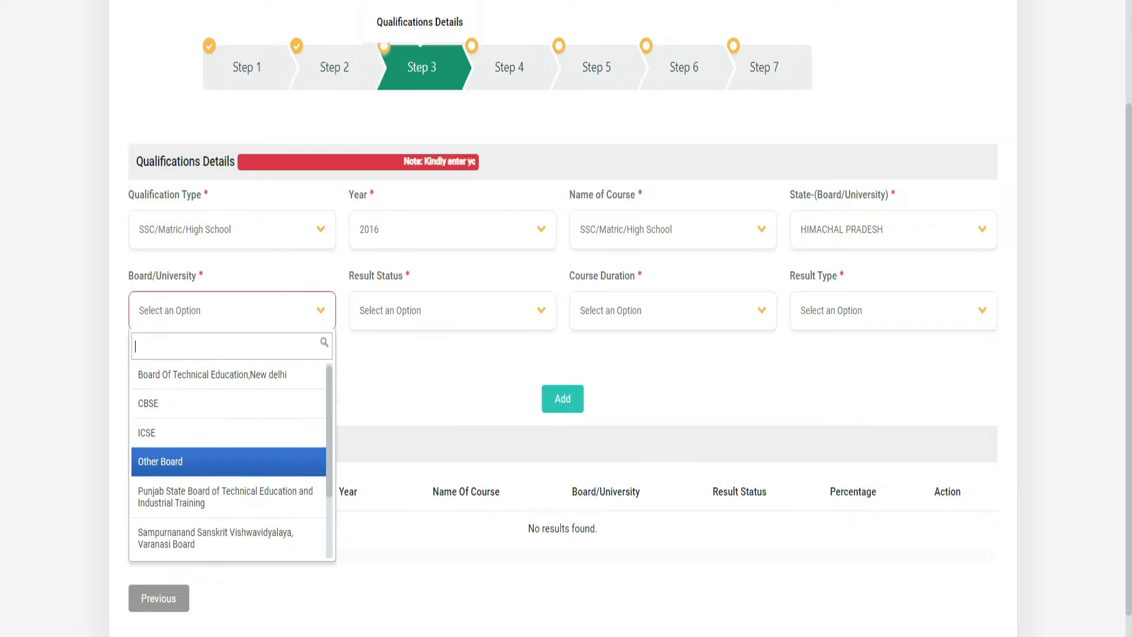
{"action": "scroll", "coordinate": [229, 486], "scroll_direction": "down", "scroll_amount": 2}
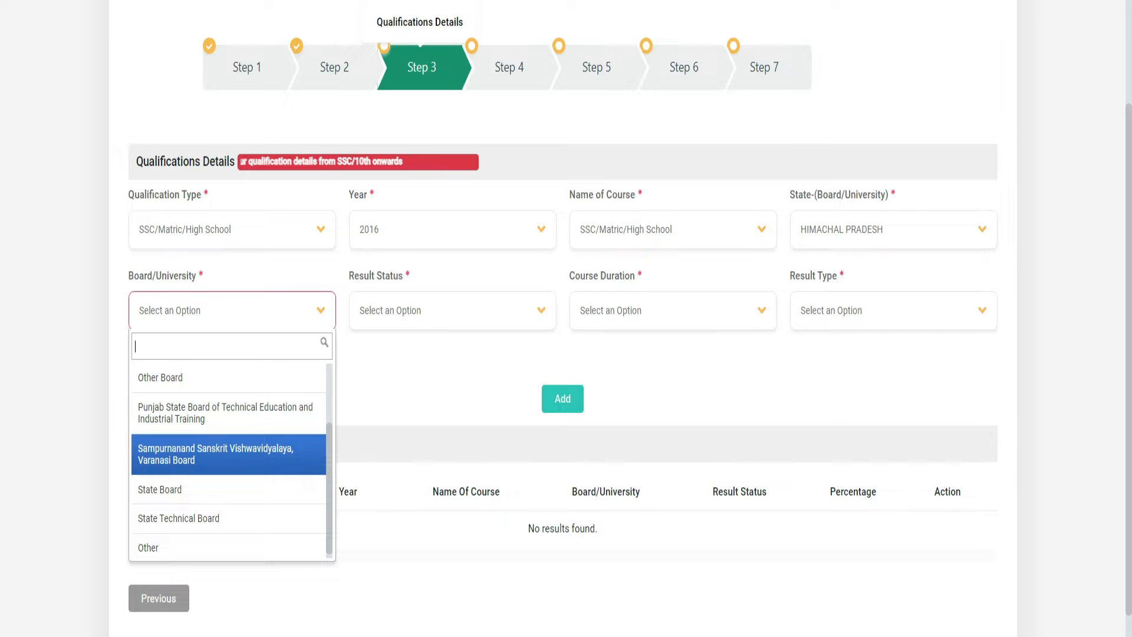
{"action": "scroll", "coordinate": [229, 455], "scroll_direction": "down", "scroll_amount": 1}
{"action": "key", "text": "Down"}
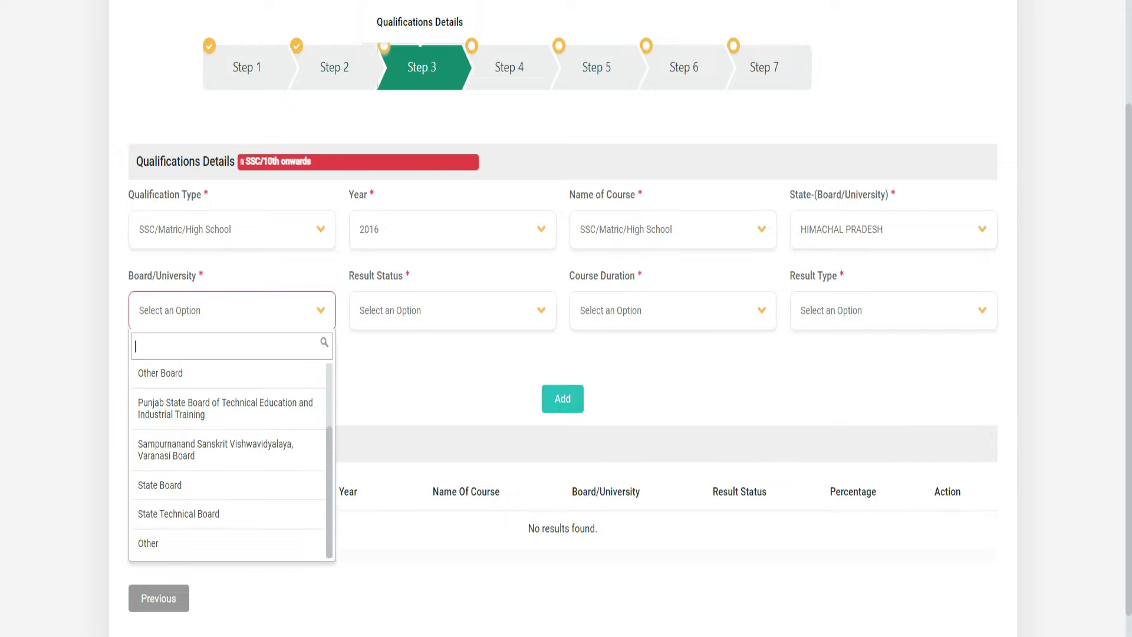
{"action": "key", "text": "Return"}
Set the matric qualification's result status to PASSED and its course duration to 1 Year
{"action": "left_click", "coordinate": [452, 311]}
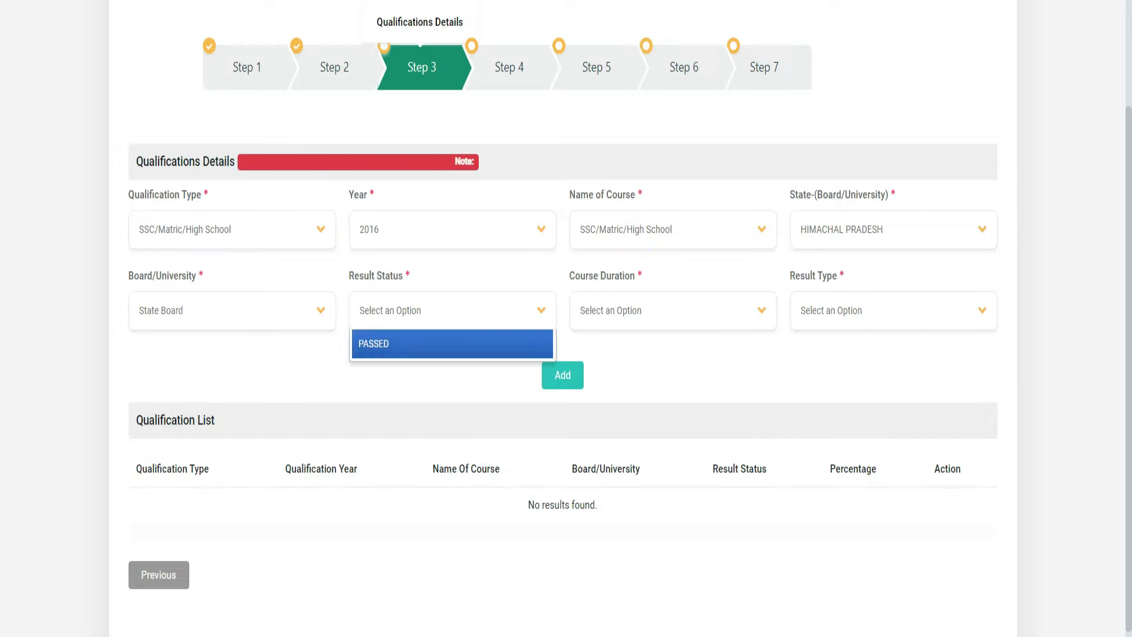
{"action": "left_click", "coordinate": [453, 344]}
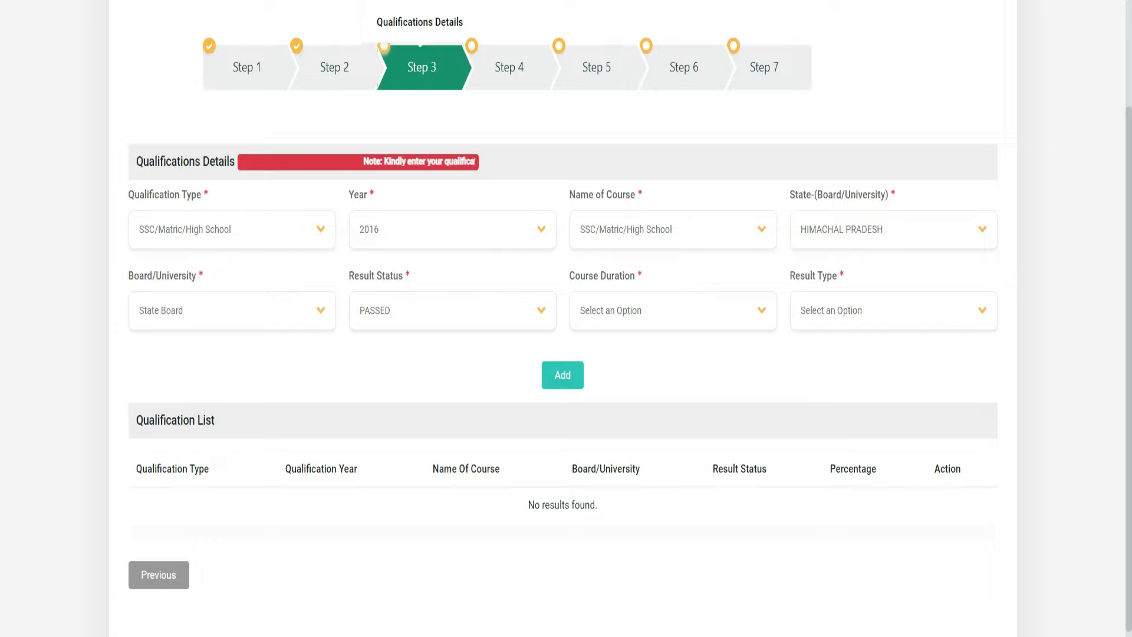
{"action": "left_click", "coordinate": [673, 310]}
{"action": "key", "text": "Down"}
{"action": "key", "text": "Down"}
{"action": "key", "text": "Down"}
{"action": "key", "text": "Down"}
{"action": "key", "text": "Up"}
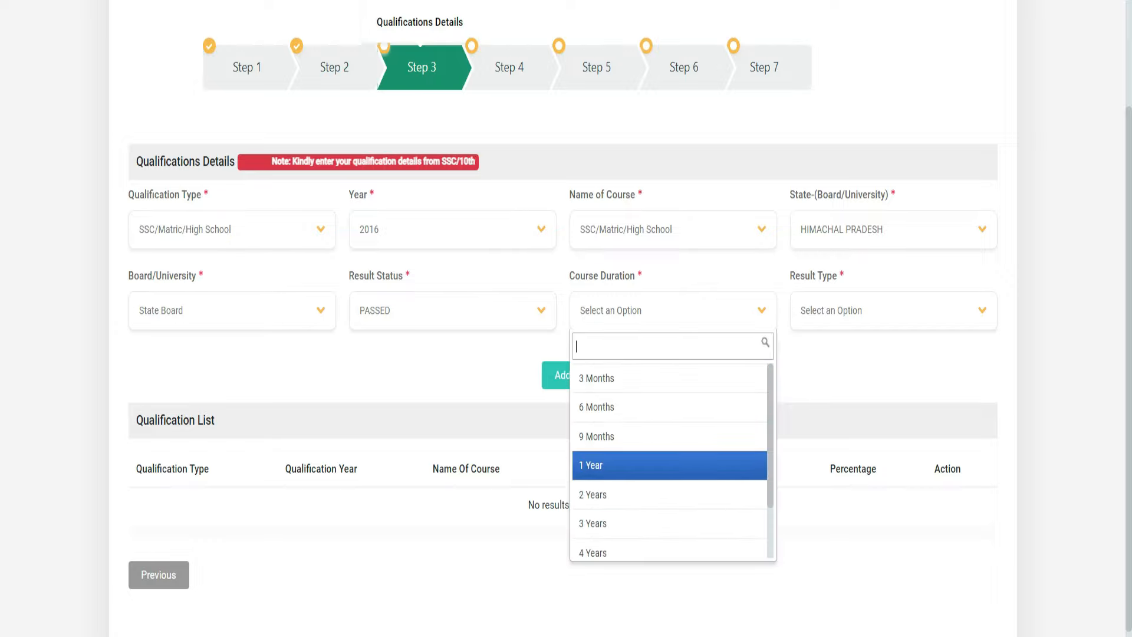
{"action": "key", "text": "Return"}
Choose MARKS as the result type for the matric qualification
{"action": "left_click", "coordinate": [893, 311]}
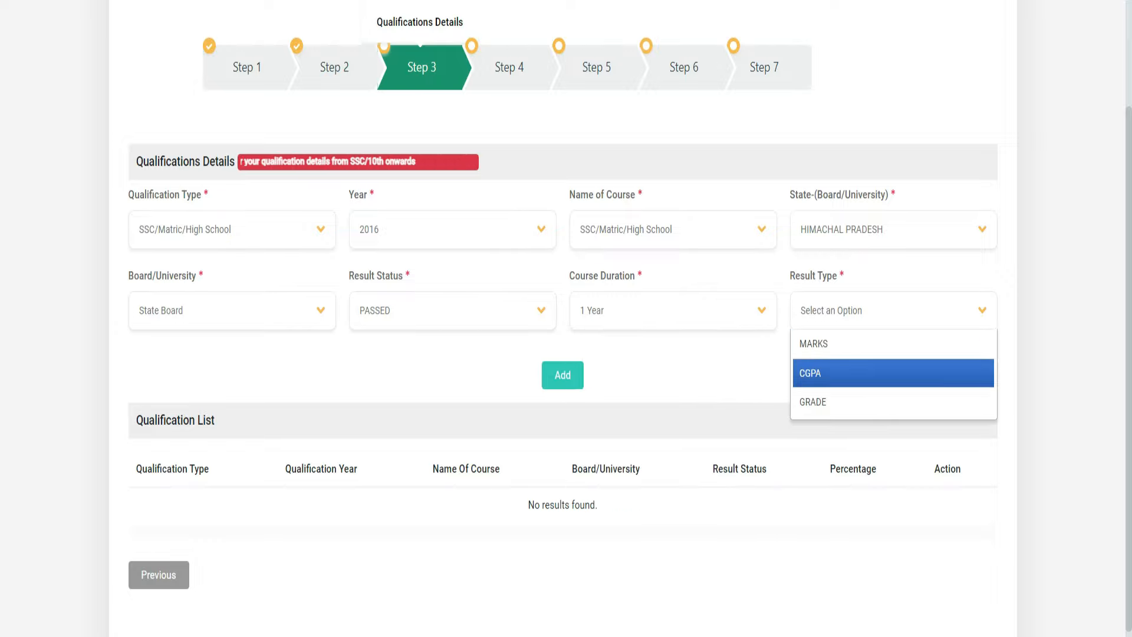
{"action": "key", "text": "Down"}
{"action": "key", "text": "Down"}
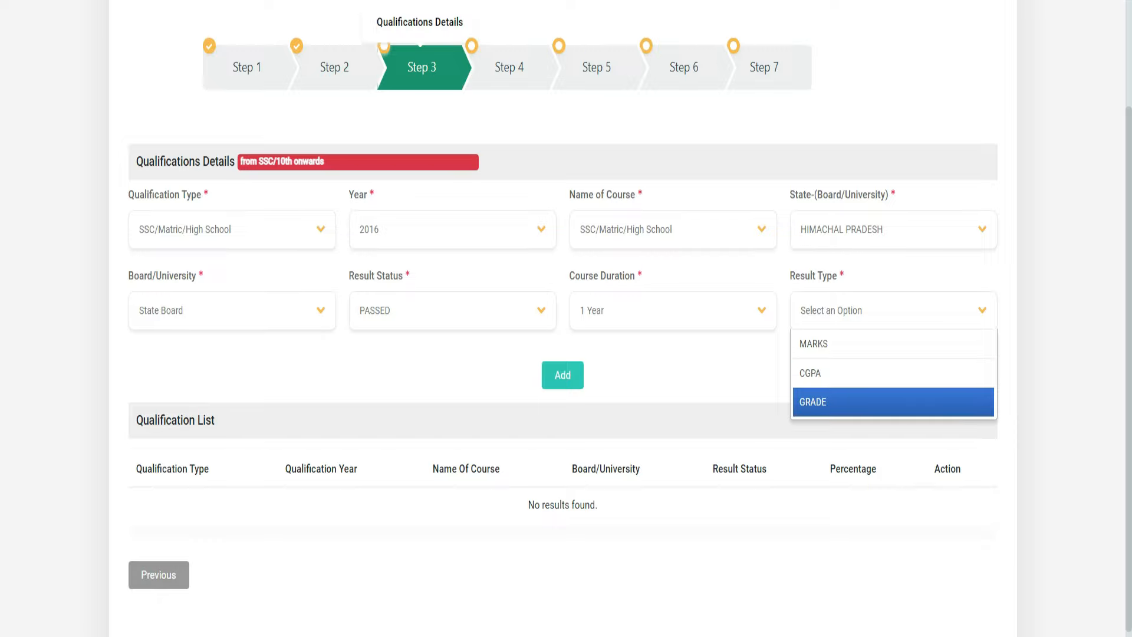
{"action": "key", "text": "Up"}
{"action": "key", "text": "Up"}
{"action": "key", "text": "Return"}
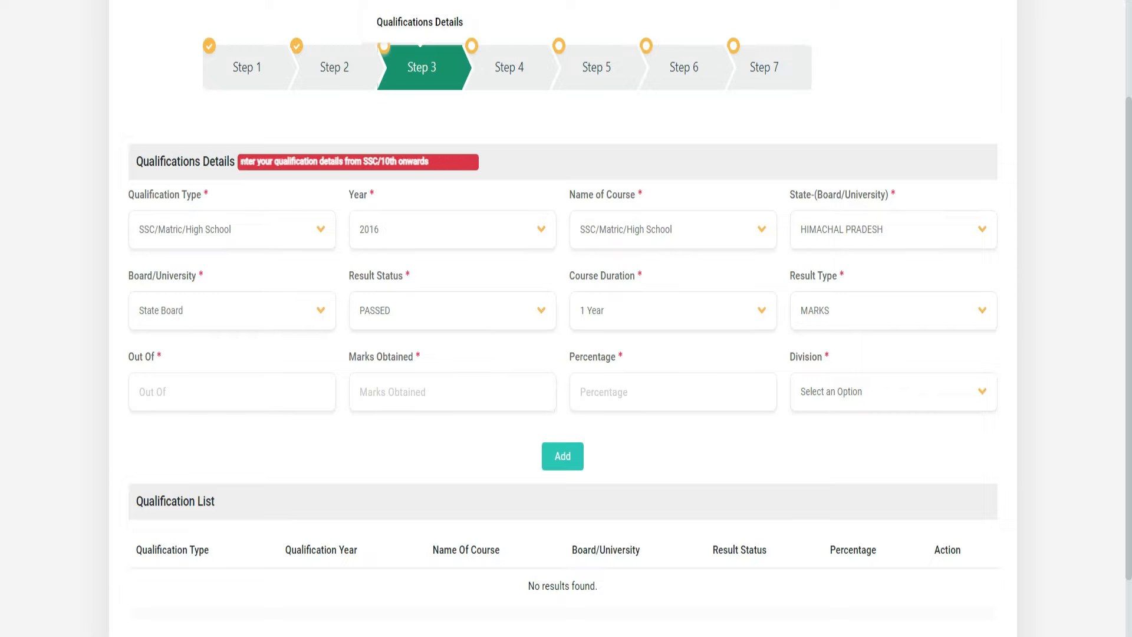
Enter 700 as the total marks and 500 as the marks obtained for the matric qualification
{"action": "left_click", "coordinate": [232, 391]}
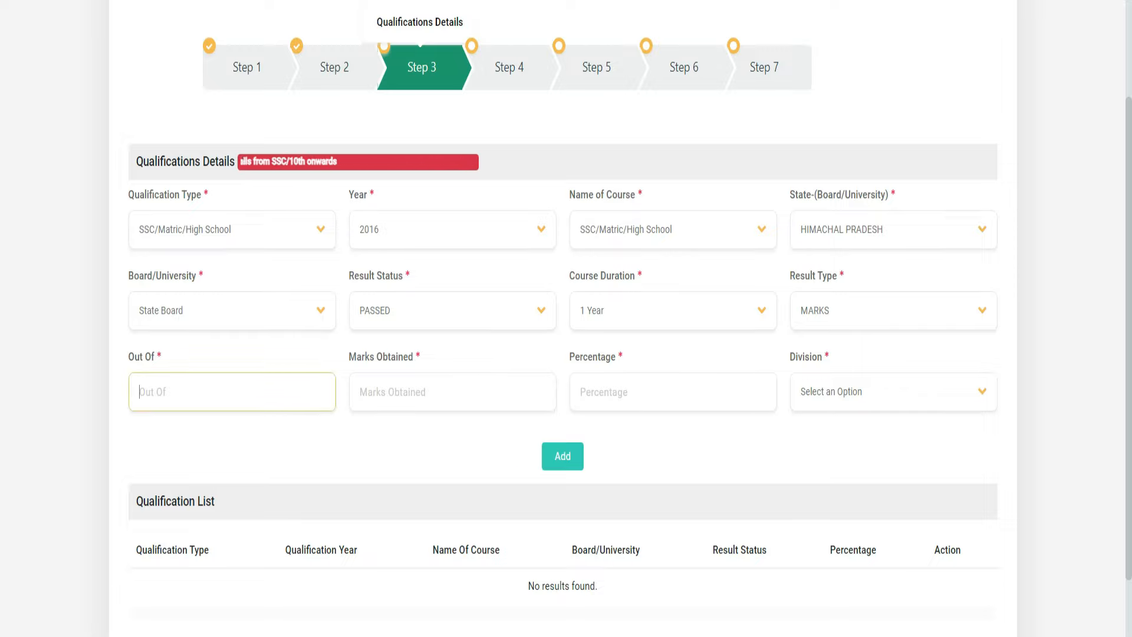
{"action": "type", "text": "700"}
{"action": "key", "text": "Tab"}
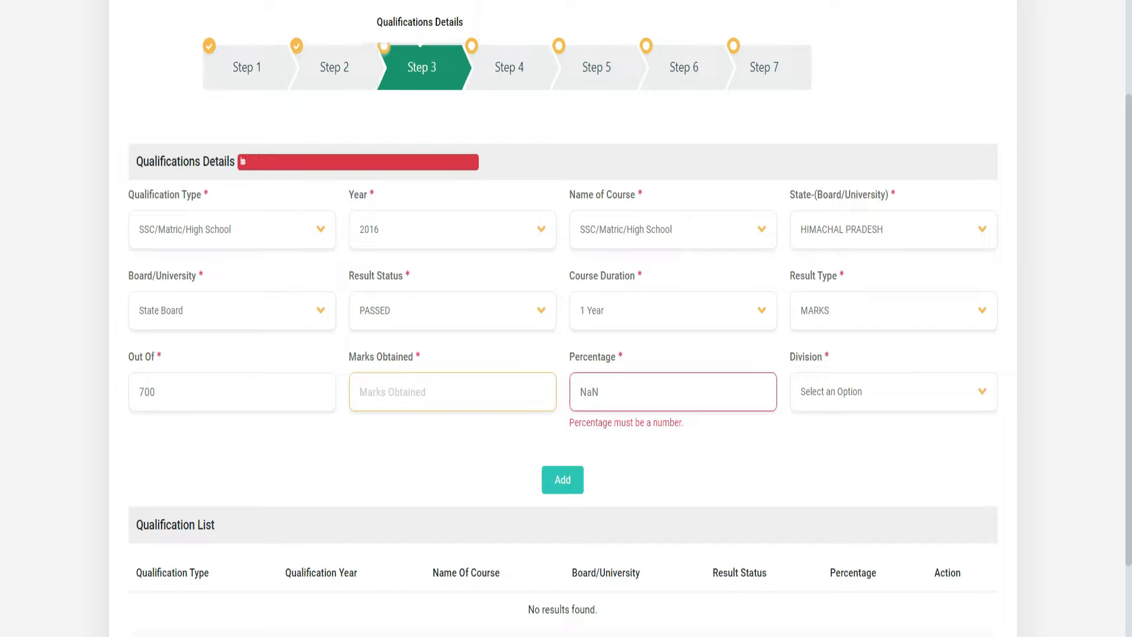
{"action": "type", "text": "500"}
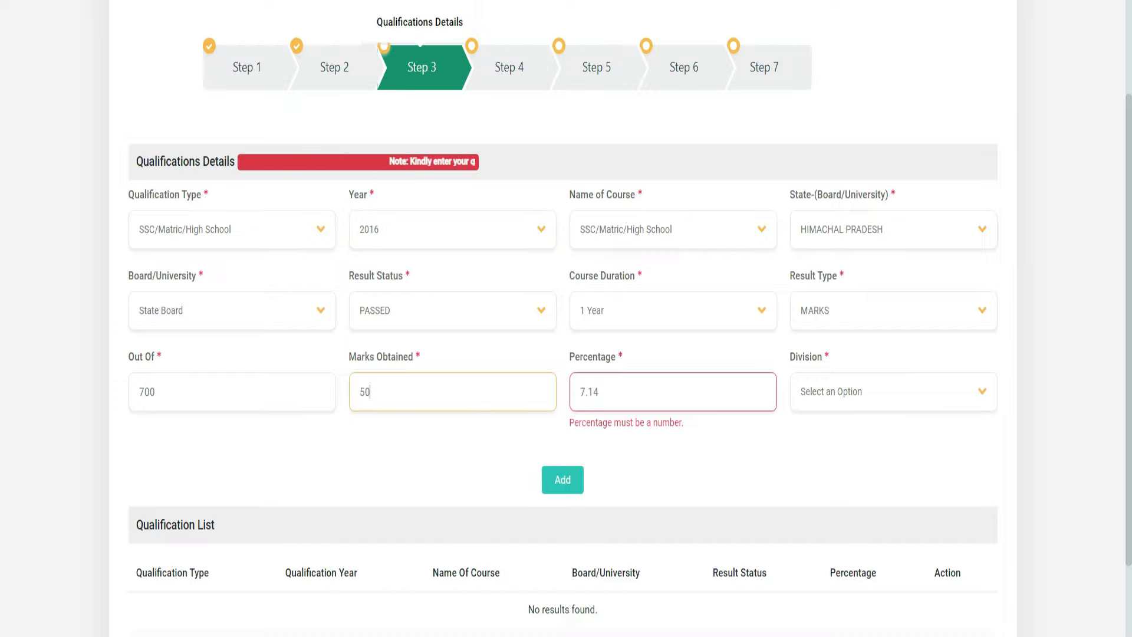
{"action": "key", "text": "Tab"}
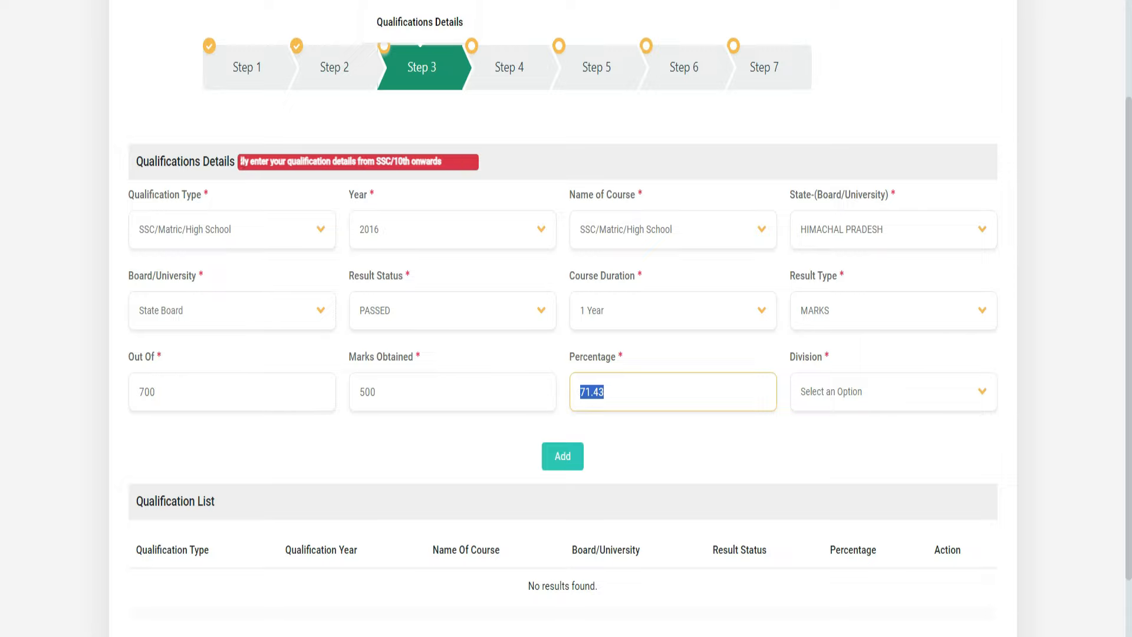
Set the division to FIRST and add the matric entry to the Qualification List, checking its row
{"action": "key", "text": "Tab"}
{"action": "key", "text": "Down"}
{"action": "key", "text": "Down"}
{"action": "key", "text": "Down"}
{"action": "key", "text": "Up"}
{"action": "key", "text": "Up"}
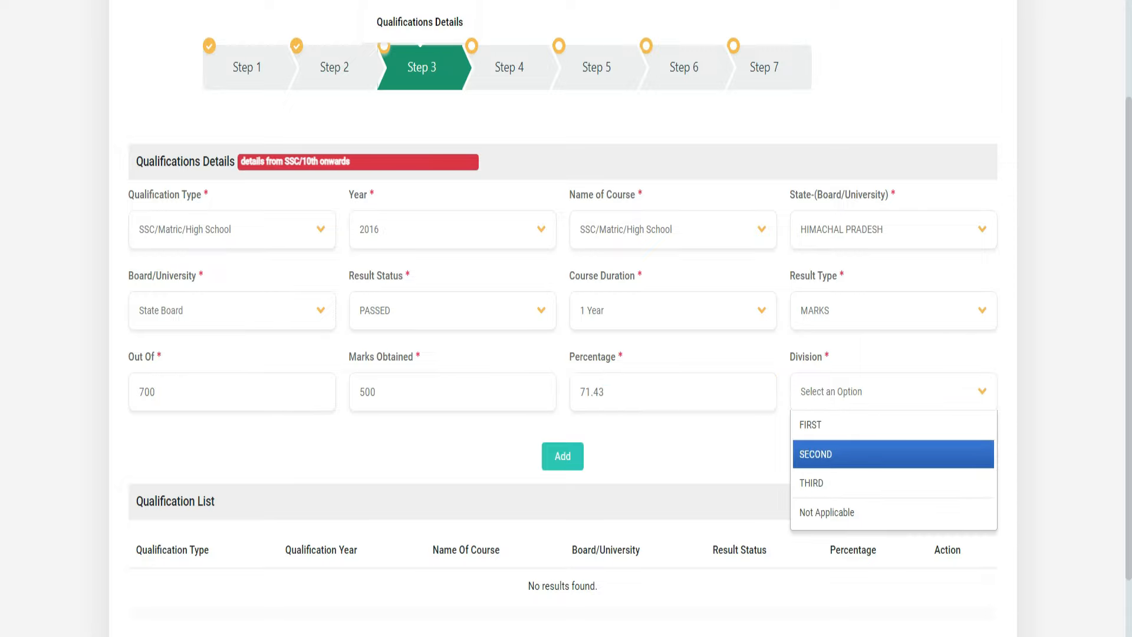
{"action": "key", "text": "Up"}
{"action": "key", "text": "Return"}
{"action": "key", "text": "Tab"}
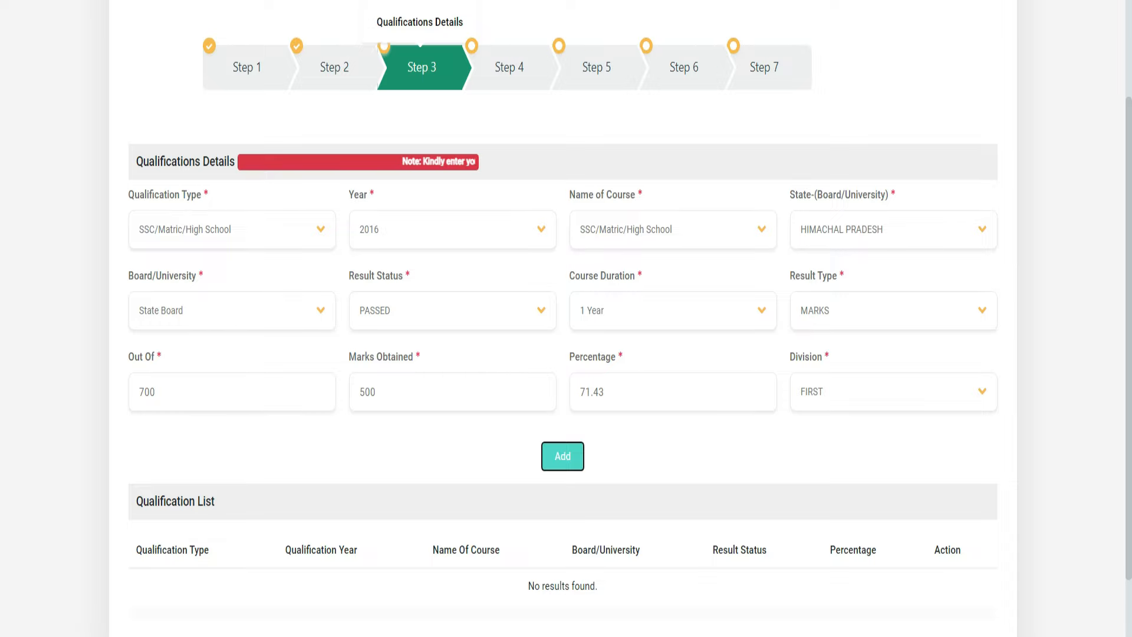
{"action": "scroll", "coordinate": [563, 319], "scroll_direction": "down", "scroll_amount": 1}
{"action": "scroll", "coordinate": [563, 318], "scroll_direction": "down", "scroll_amount": 5}
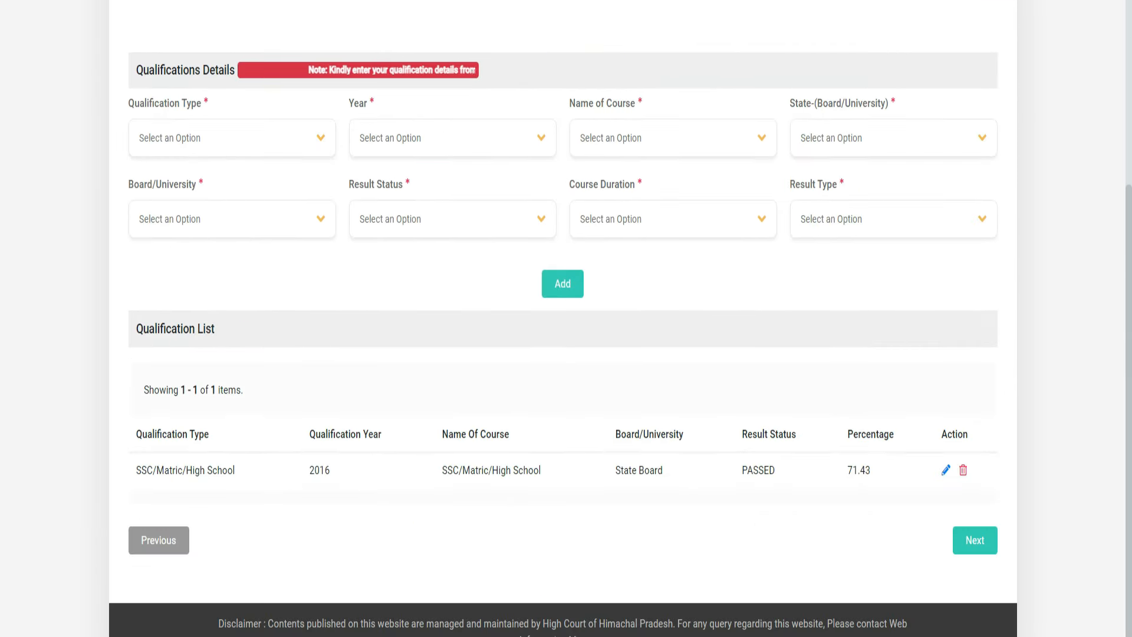
{"action": "left_click_drag", "start_coordinate": [186, 470], "coordinate": [871, 470]}
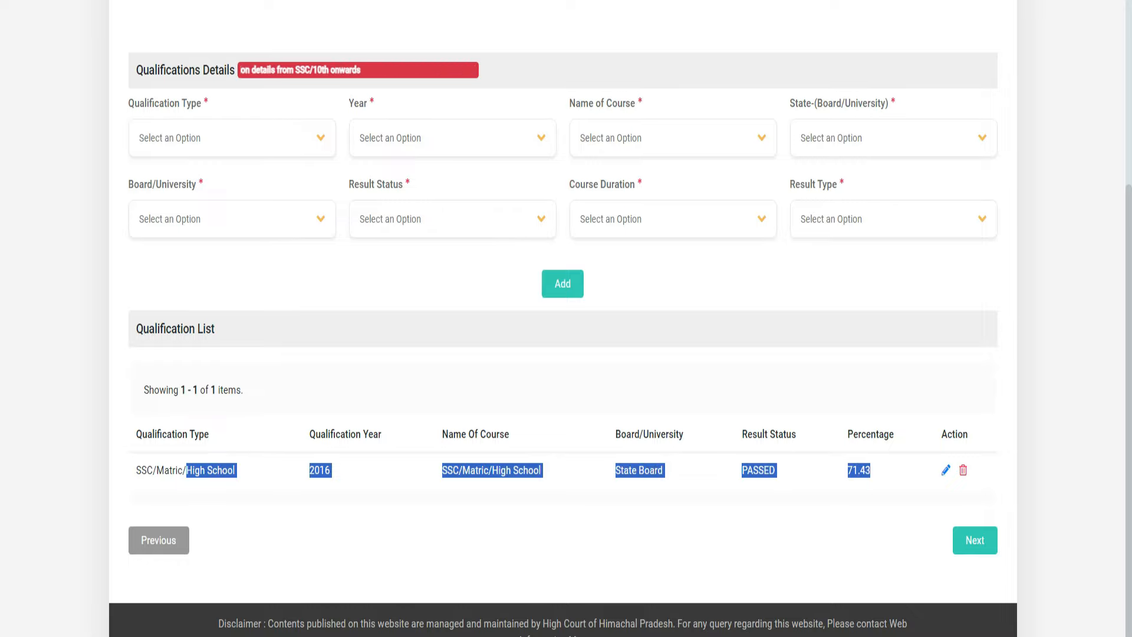
Begin a second qualification entry with Intermediate(10+2) as its qualification type
{"action": "scroll", "coordinate": [563, 318], "scroll_direction": "up", "scroll_amount": 2}
{"action": "scroll", "coordinate": [563, 319], "scroll_direction": "up", "scroll_amount": 2}
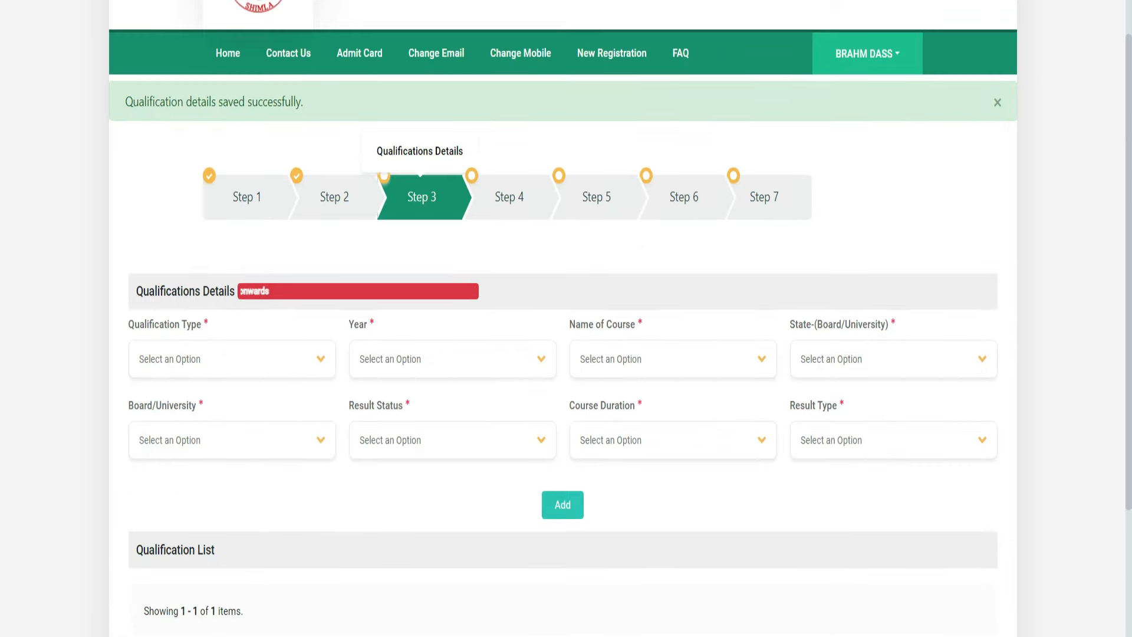
{"action": "left_click", "coordinate": [233, 358]}
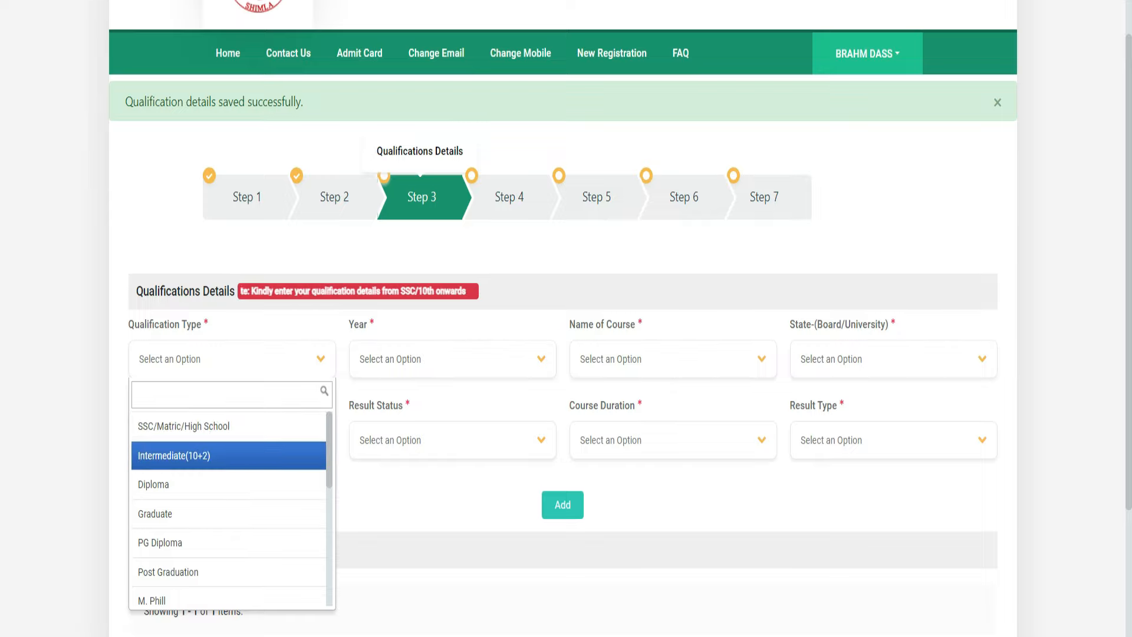
{"action": "left_click", "coordinate": [228, 456]}
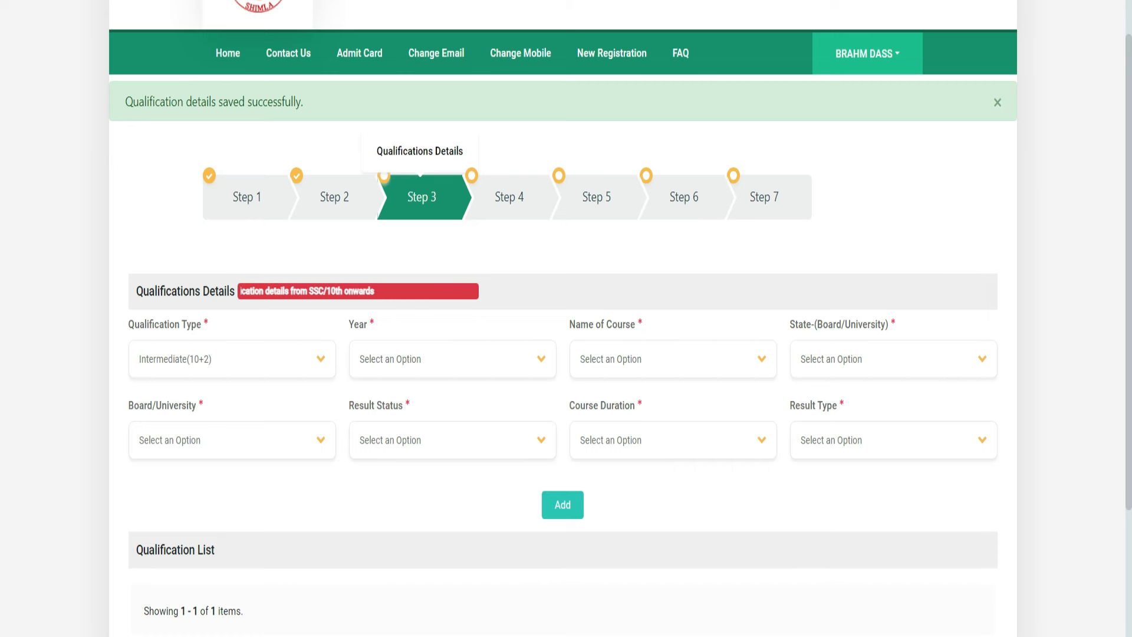
Proceed to the Step 4 work experience details and answer Yes to having work experience
{"action": "scroll", "coordinate": [563, 318], "scroll_direction": "down", "scroll_amount": 4}
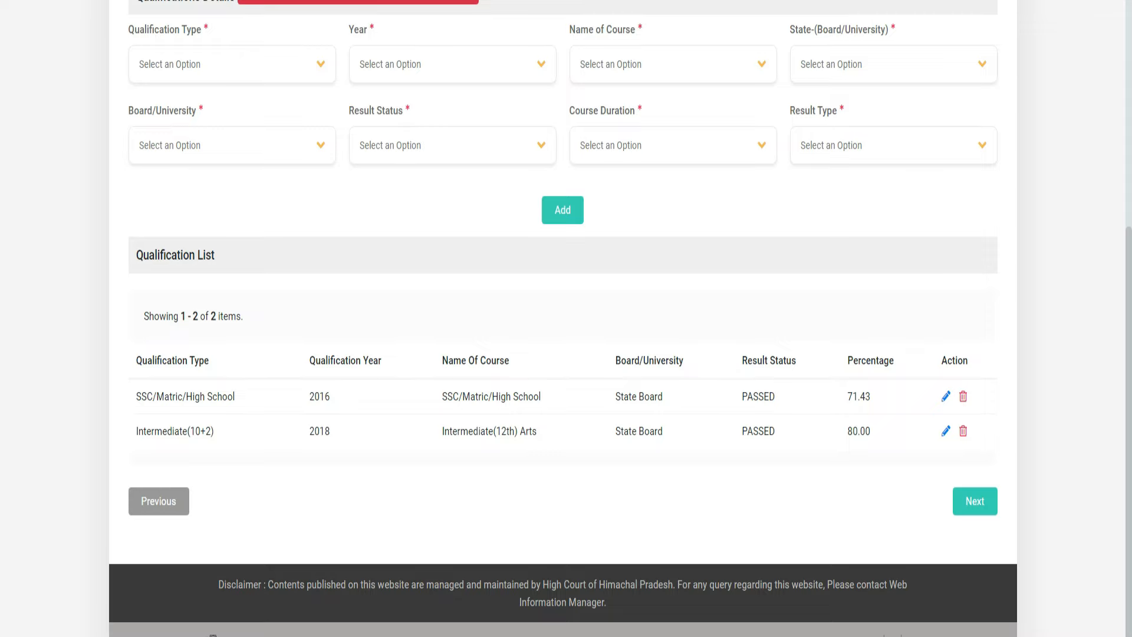
{"action": "left_click", "coordinate": [975, 501]}
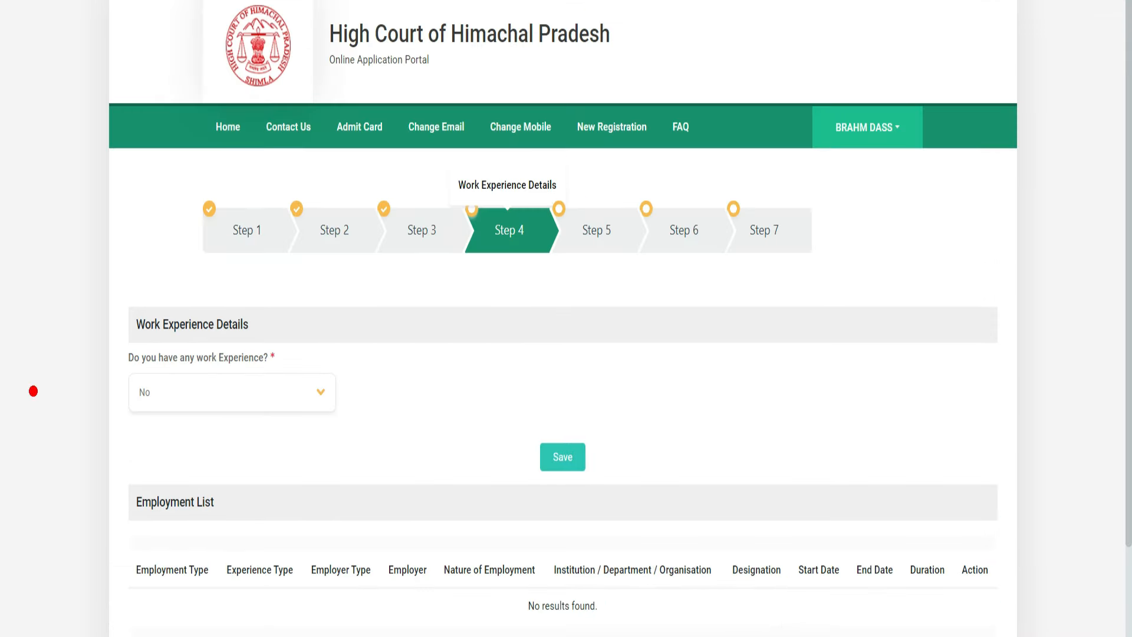
{"action": "left_click_drag", "start_coordinate": [92, 324], "coordinate": [167, 313]}
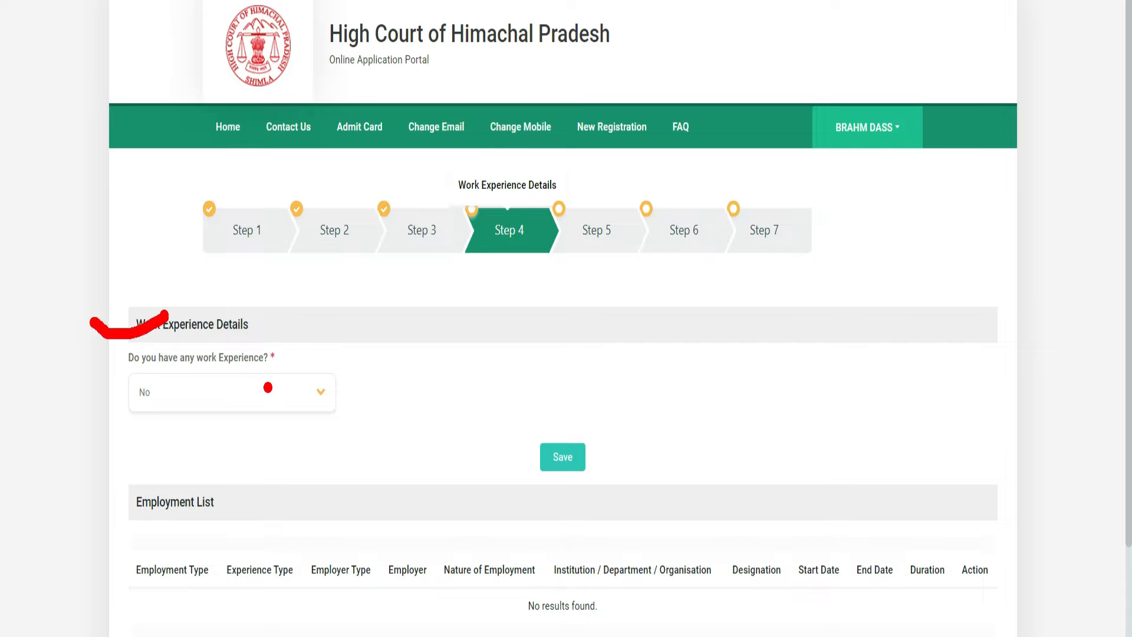
{"action": "left_click", "coordinate": [267, 397]}
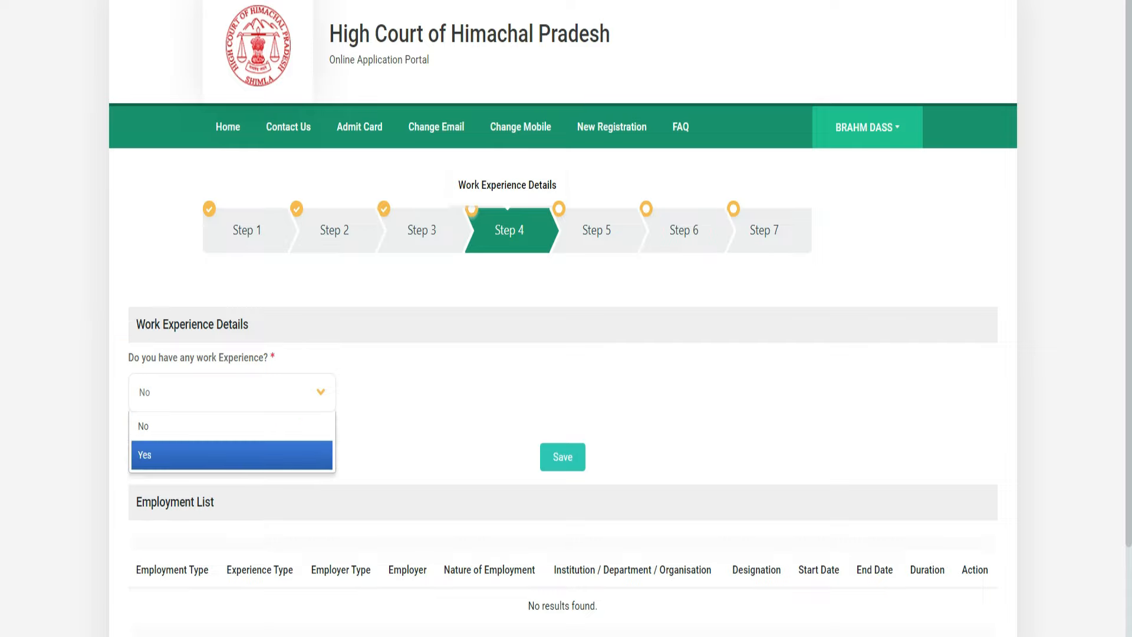
{"action": "left_click", "coordinate": [267, 454]}
{"action": "scroll", "coordinate": [563, 354], "scroll_direction": "down", "scroll_amount": 1}
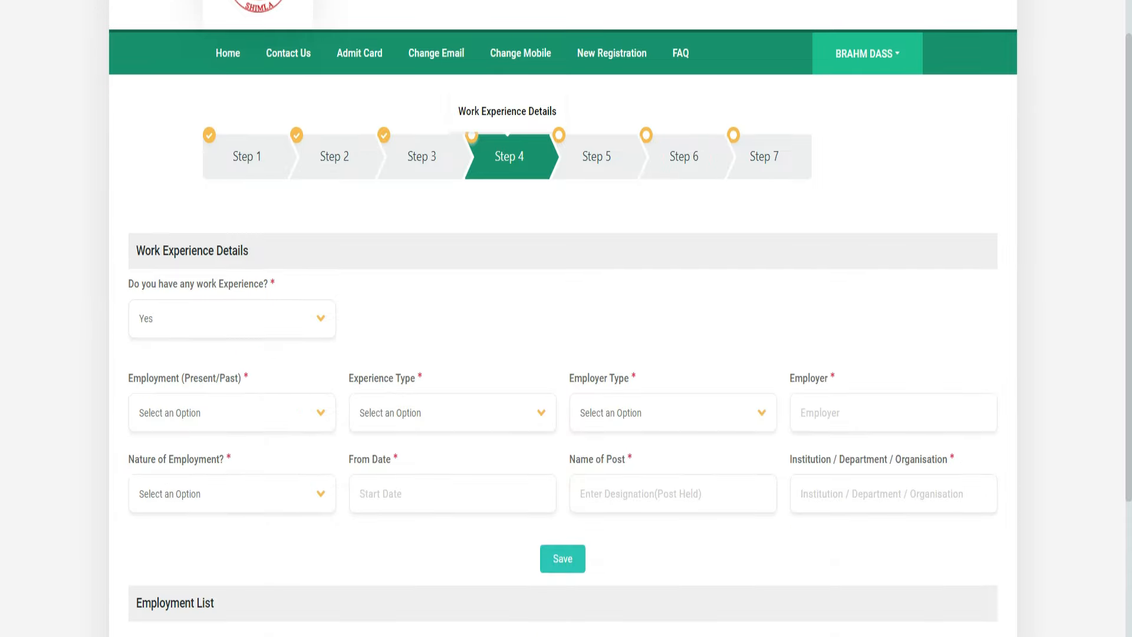
Set the Employment (Present/Past) field of the work experience entry to PAST
{"action": "left_click", "coordinate": [233, 412]}
{"action": "key", "text": "Down"}
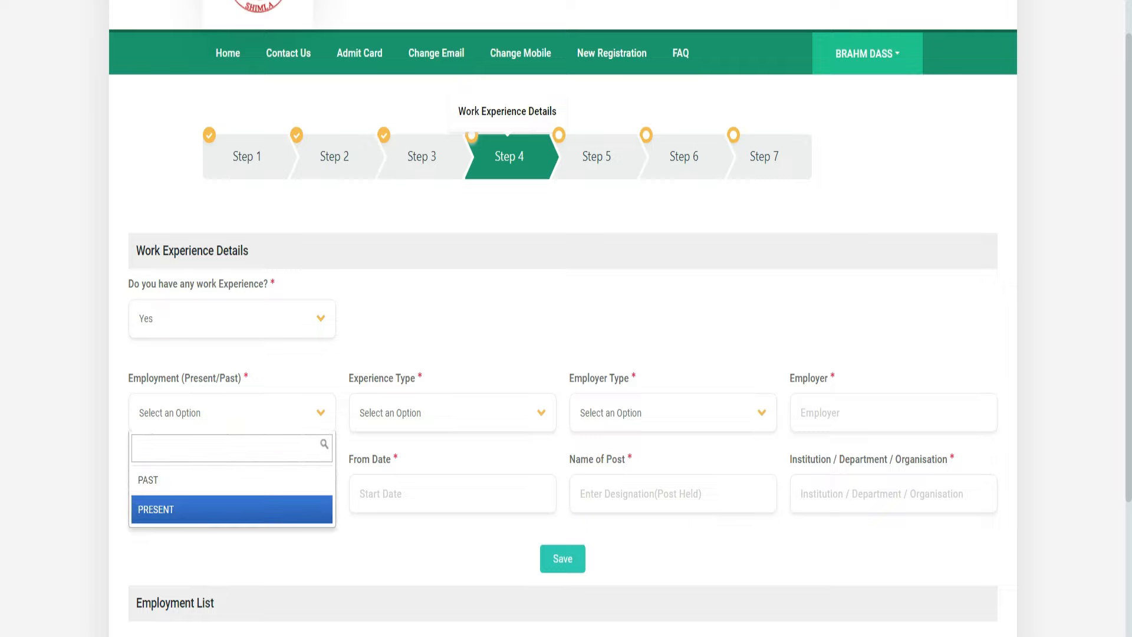
{"action": "key", "text": "Up"}
{"action": "key", "text": "Down"}
{"action": "key", "text": "Up"}
{"action": "key", "text": "Down"}
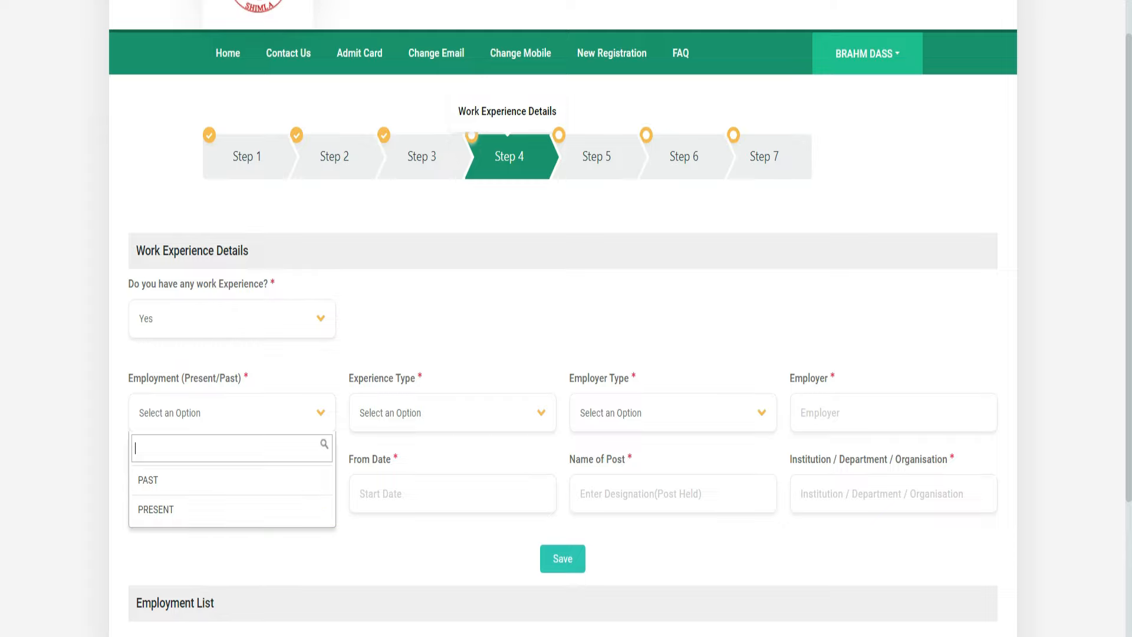
{"action": "key", "text": "Up"}
{"action": "key", "text": "Return"}
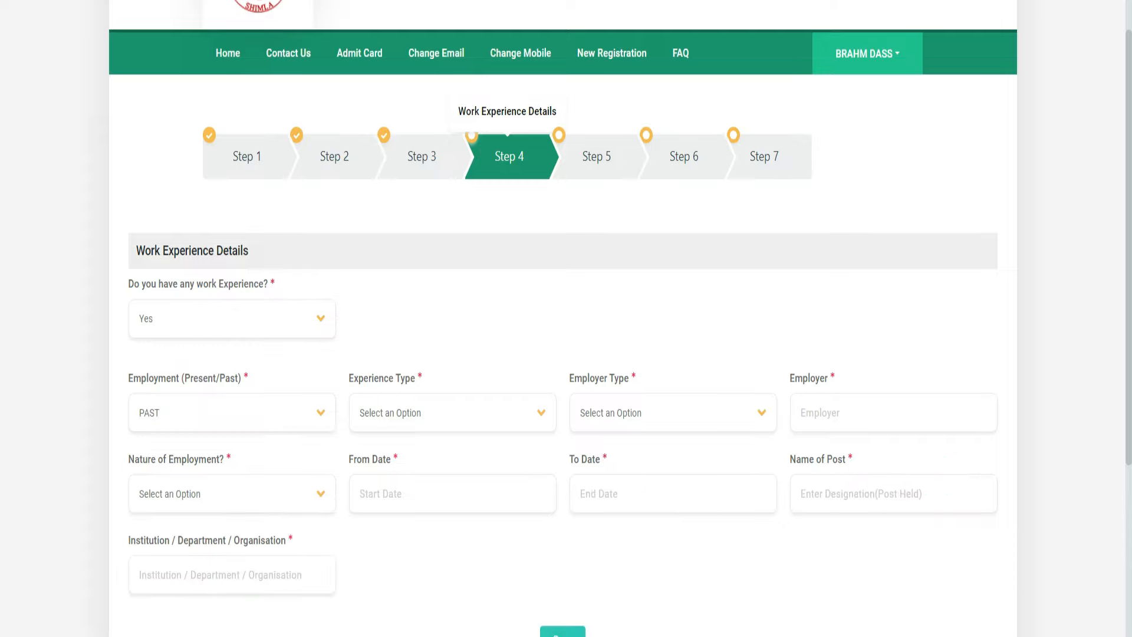
Change the Employment (Present/Past) selection to PRESENT
{"action": "key", "text": "Down"}
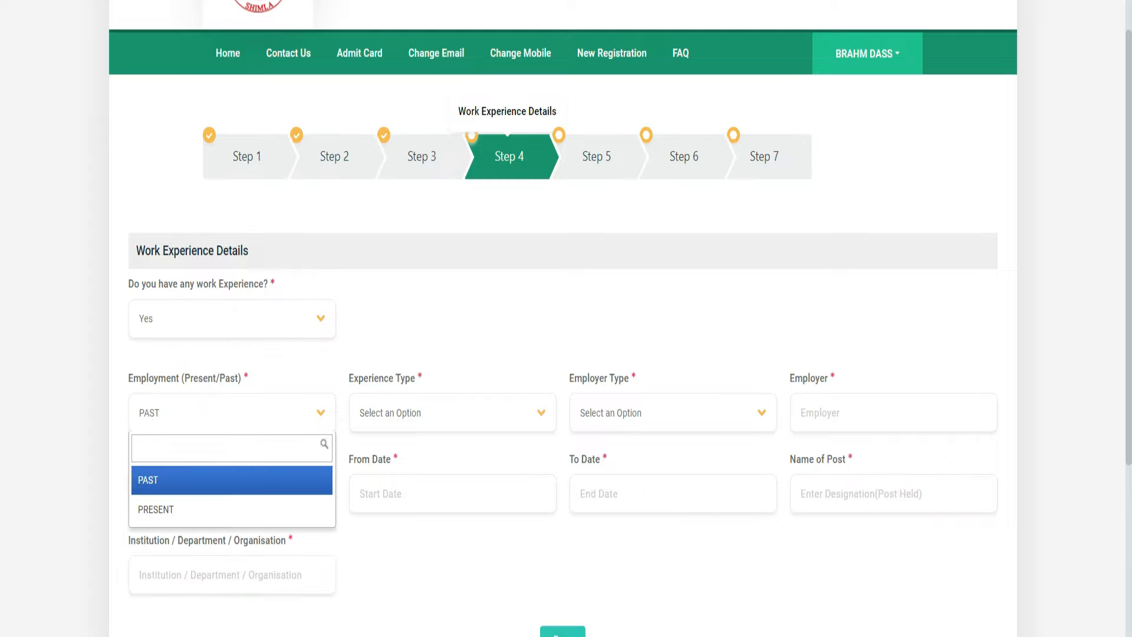
{"action": "key", "text": "Down"}
{"action": "key", "text": "Return"}
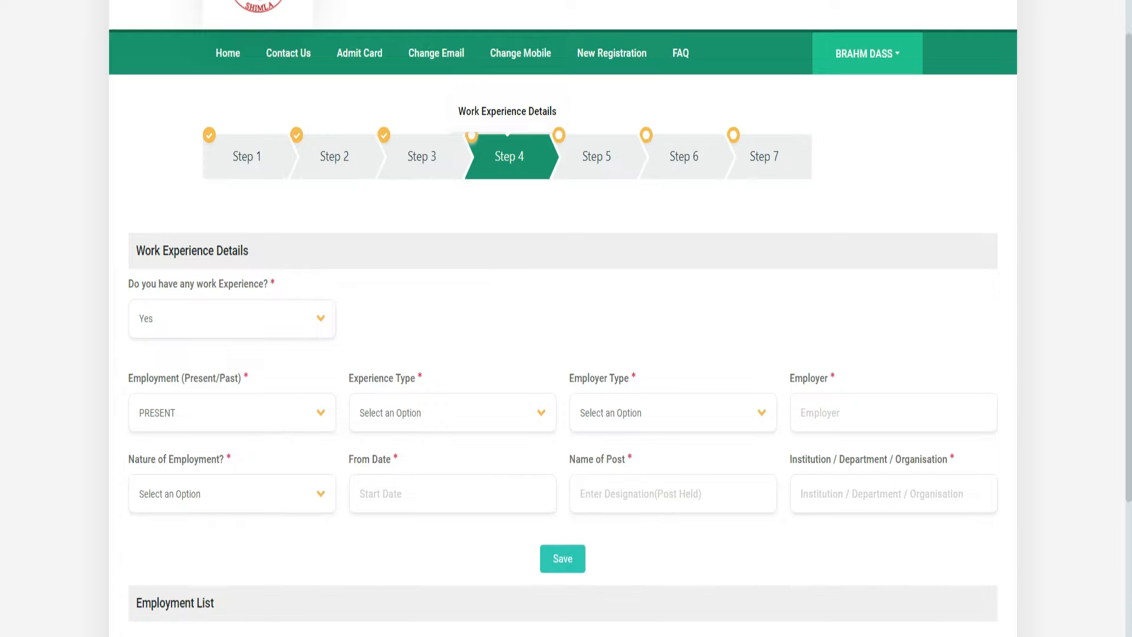
{"action": "key", "text": "Down"}
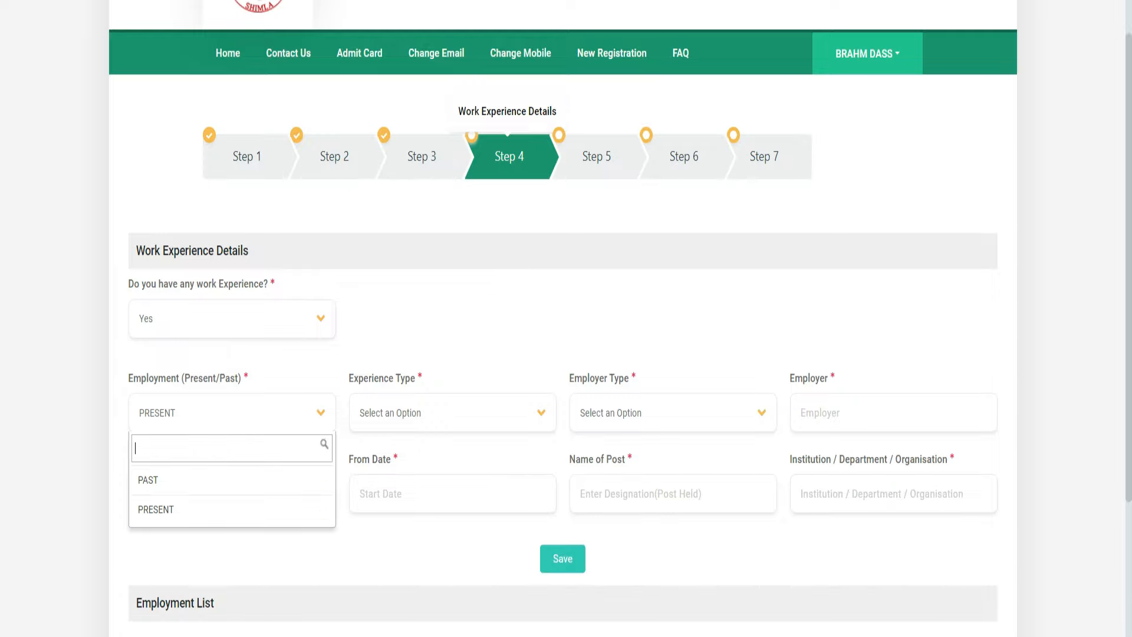
Reselect the answer to the work experience question and proceed to the Step 5 certificates and documents upload
{"action": "left_click", "coordinate": [232, 413]}
{"action": "left_click", "coordinate": [232, 319]}
{"action": "key", "text": "Return"}
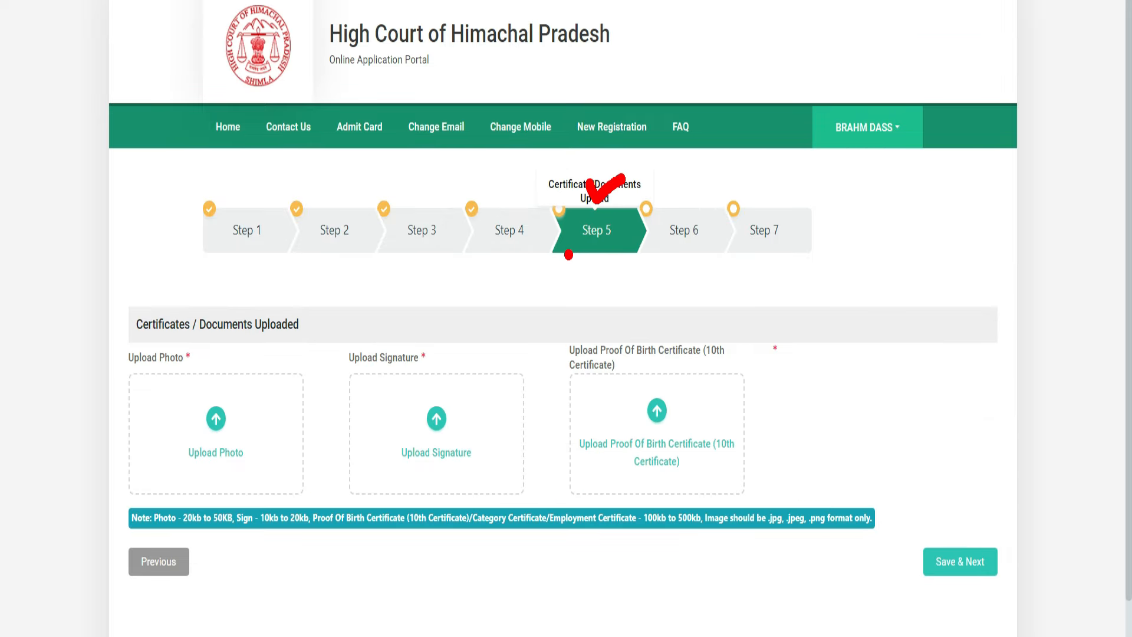
{"action": "left_click_drag", "start_coordinate": [566, 255], "coordinate": [624, 255]}
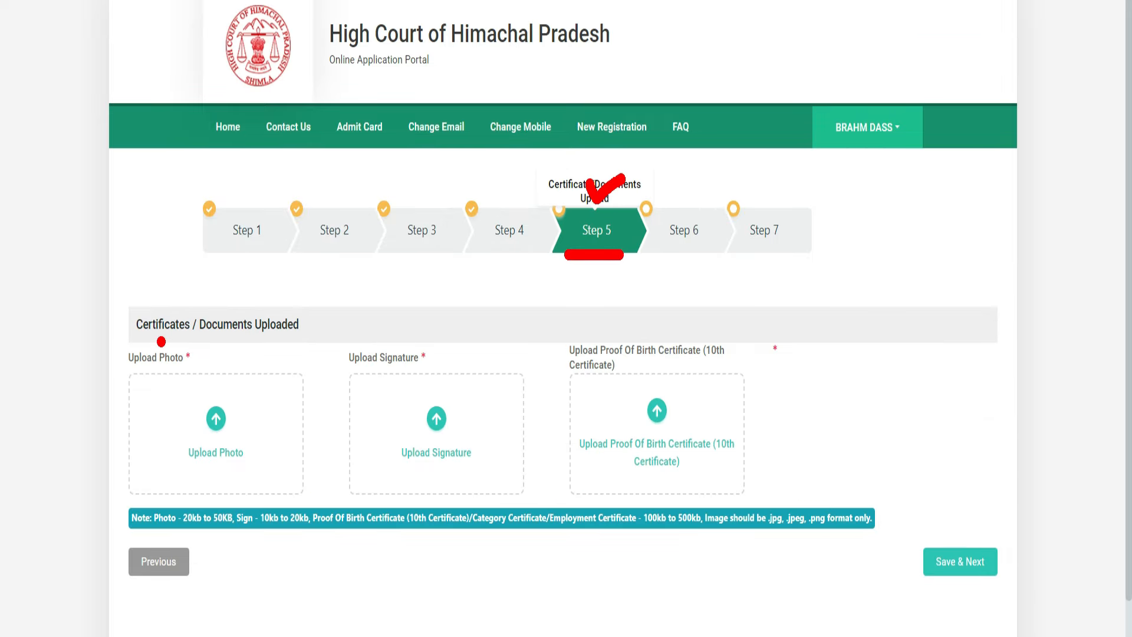
{"action": "mouse_move", "coordinate": [108, 375]}
{"action": "left_mouse_down"}
{"action": "mouse_move", "coordinate": [125, 394]}
{"action": "mouse_move", "coordinate": [167, 336]}
{"action": "left_mouse_up"}
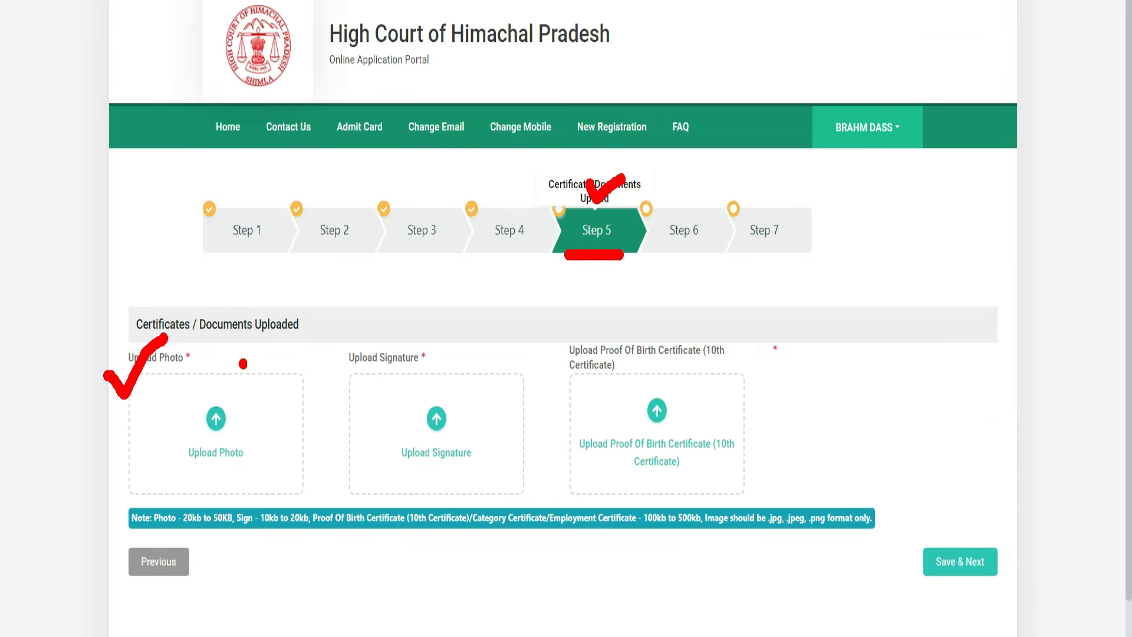
{"action": "left_click_drag", "start_coordinate": [362, 364], "coordinate": [395, 332]}
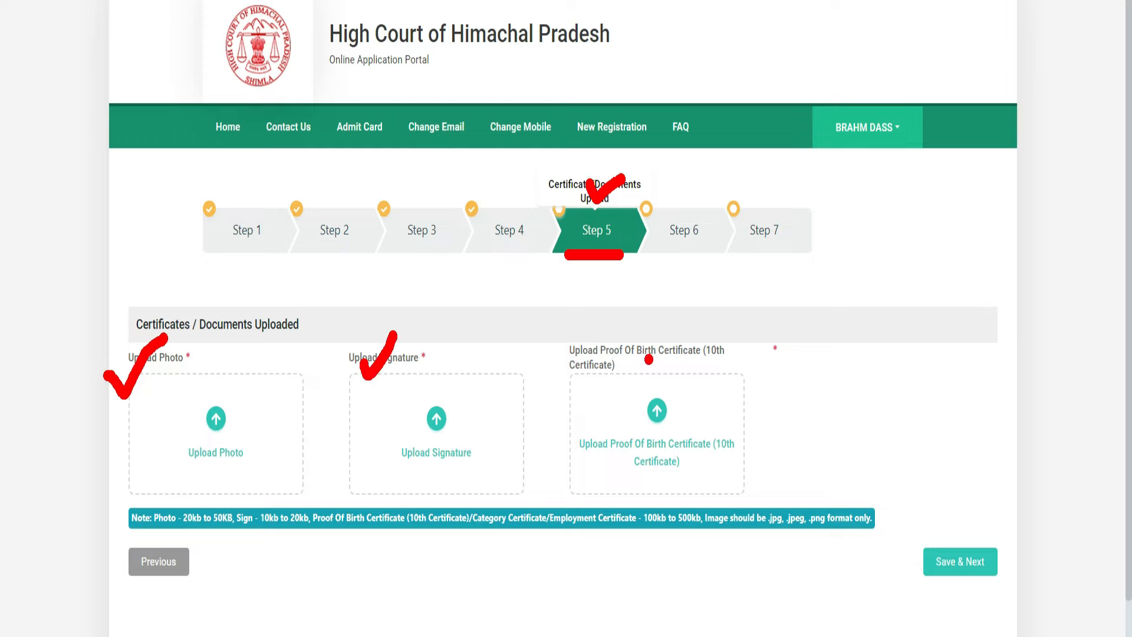
{"action": "left_click_drag", "start_coordinate": [647, 358], "coordinate": [707, 322]}
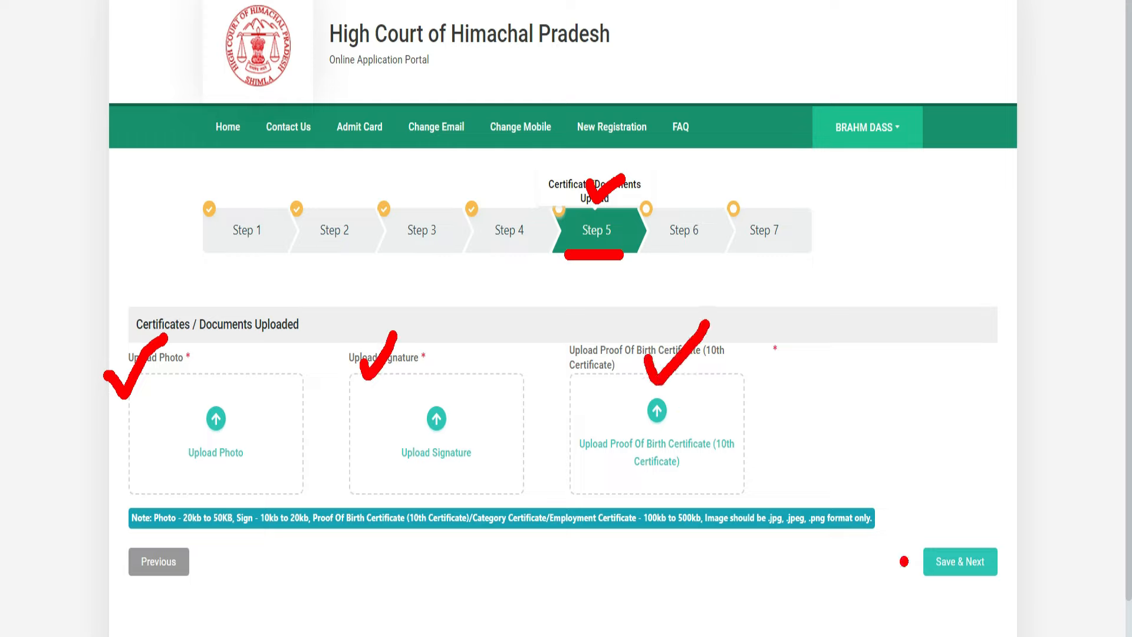
{"action": "mouse_move", "coordinate": [904, 561]}
{"action": "left_mouse_down"}
{"action": "mouse_move", "coordinate": [914, 605]}
{"action": "mouse_move", "coordinate": [1032, 534]}
{"action": "mouse_move", "coordinate": [911, 559]}
{"action": "left_mouse_up"}
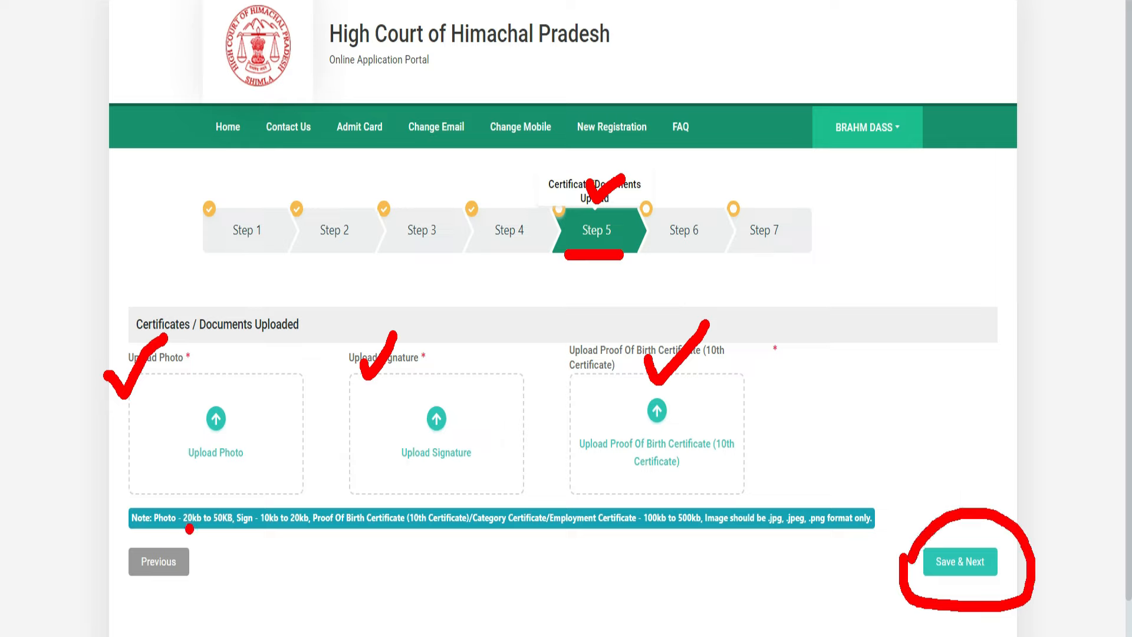
{"action": "left_click_drag", "start_coordinate": [190, 528], "coordinate": [303, 535]}
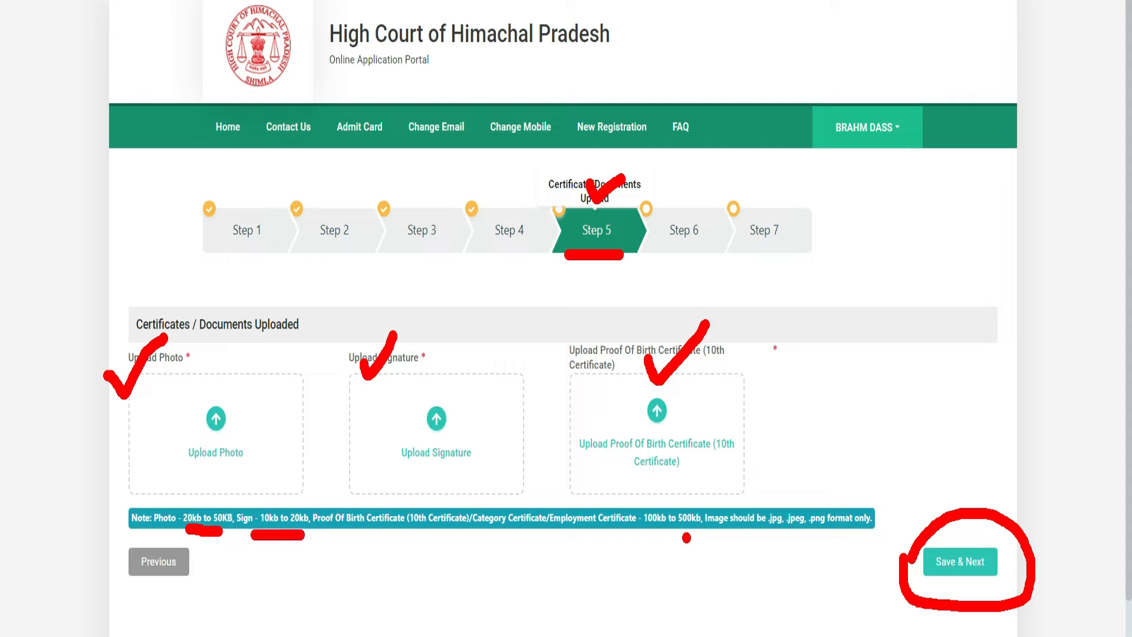
{"action": "left_click_drag", "start_coordinate": [647, 532], "coordinate": [709, 522]}
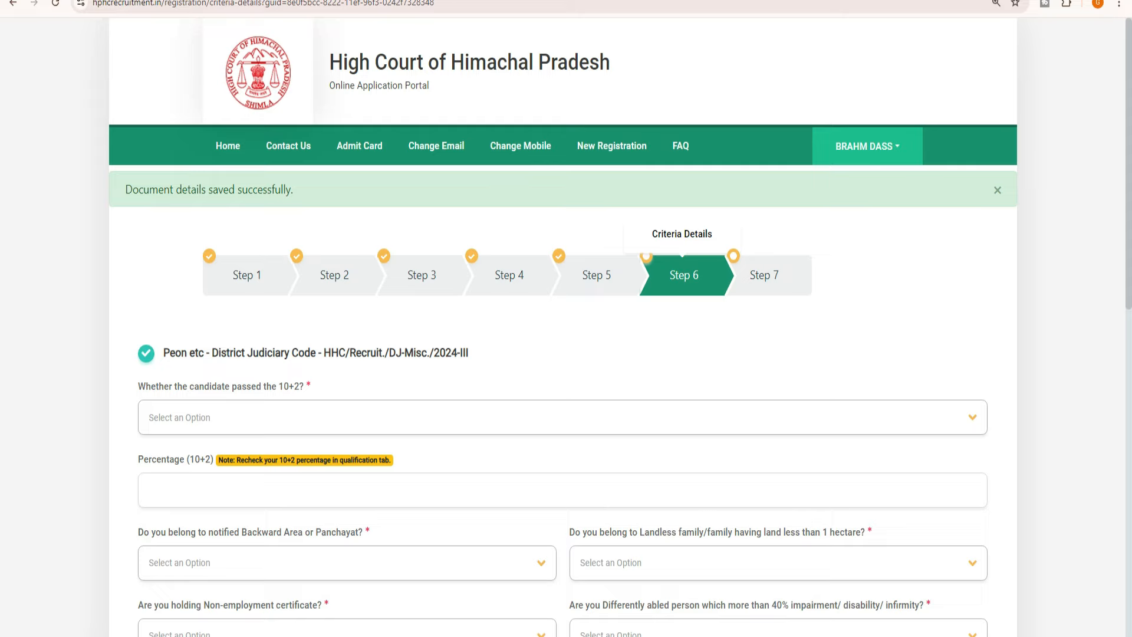
In the Step 6 criteria details, answer Yes to whether the candidate passed the 10+2
{"action": "scroll", "coordinate": [563, 354], "scroll_direction": "down", "scroll_amount": 1}
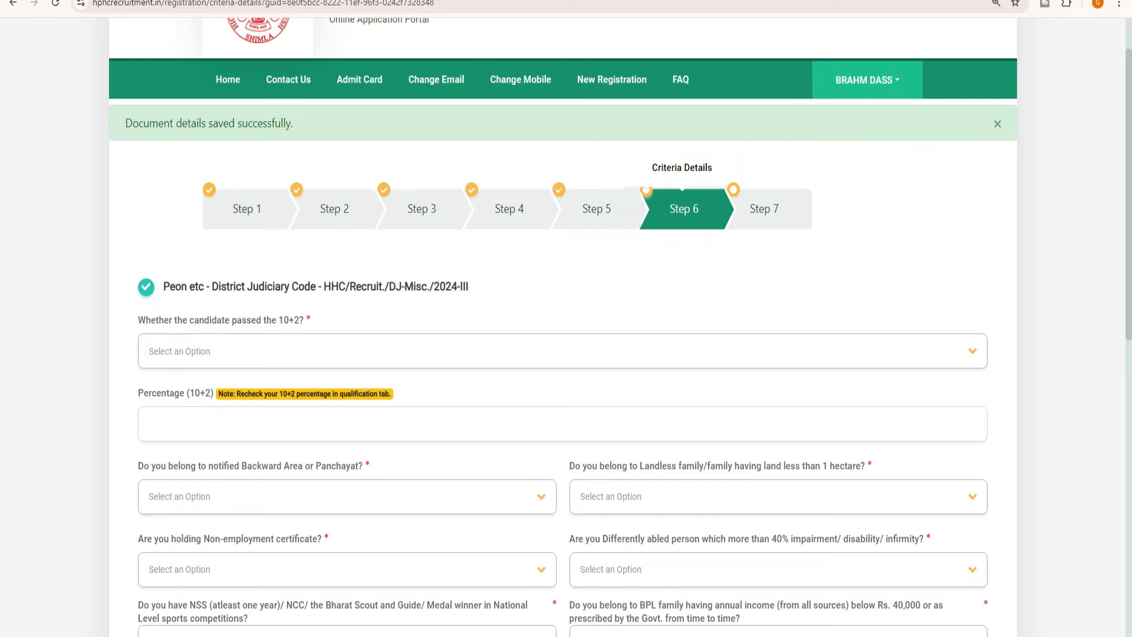
{"action": "scroll", "coordinate": [563, 327], "scroll_direction": "down", "scroll_amount": 1}
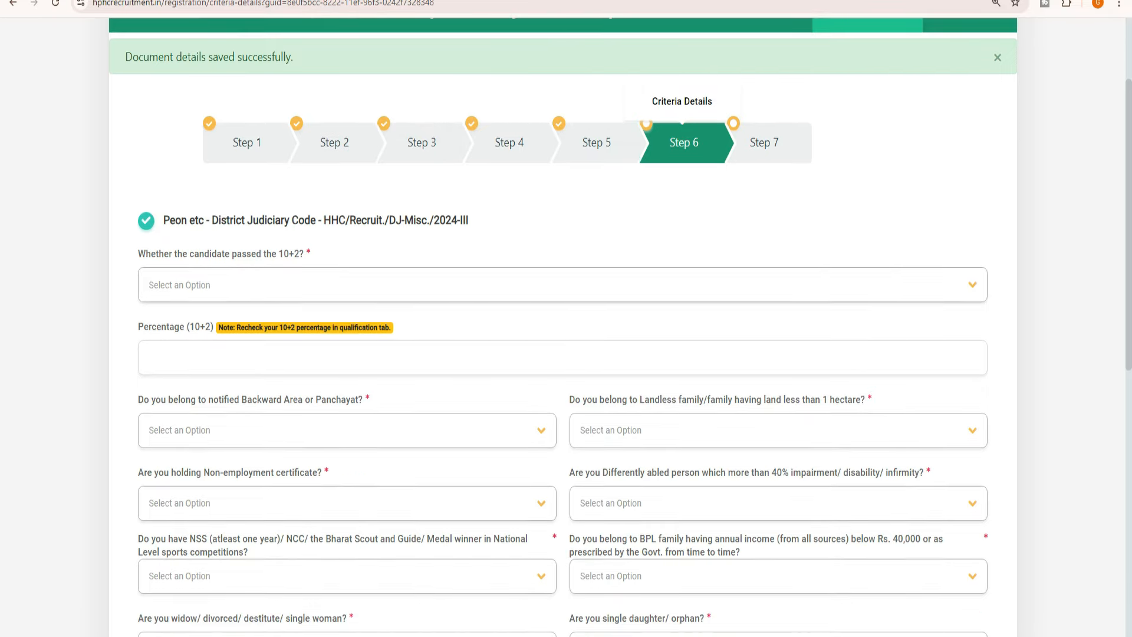
{"action": "left_click", "coordinate": [562, 285]}
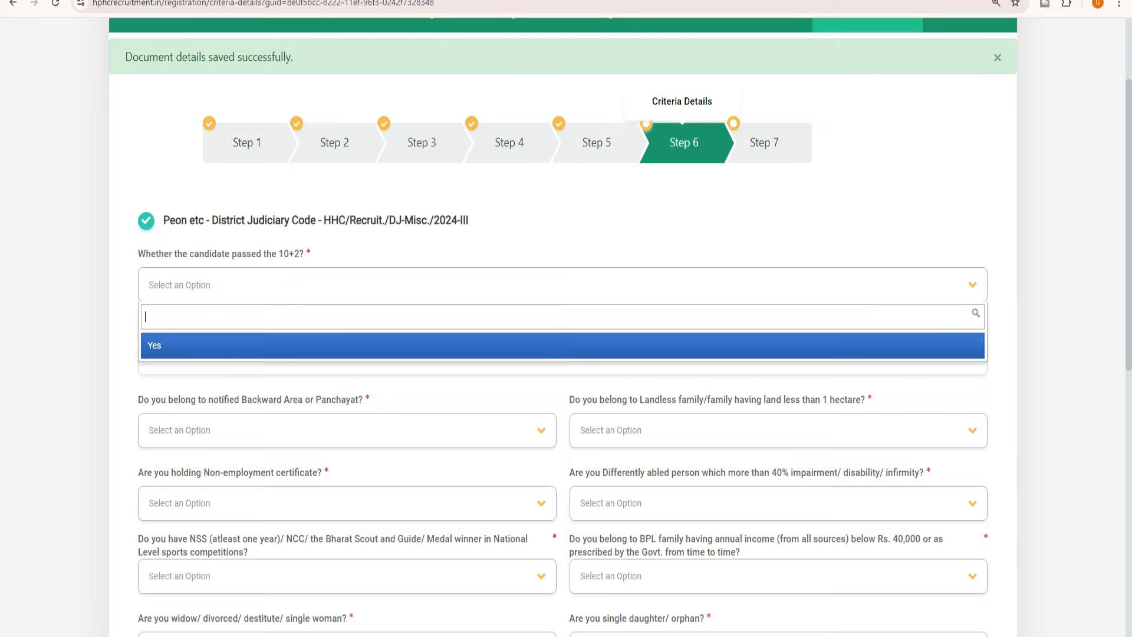
{"action": "left_click", "coordinate": [563, 345]}
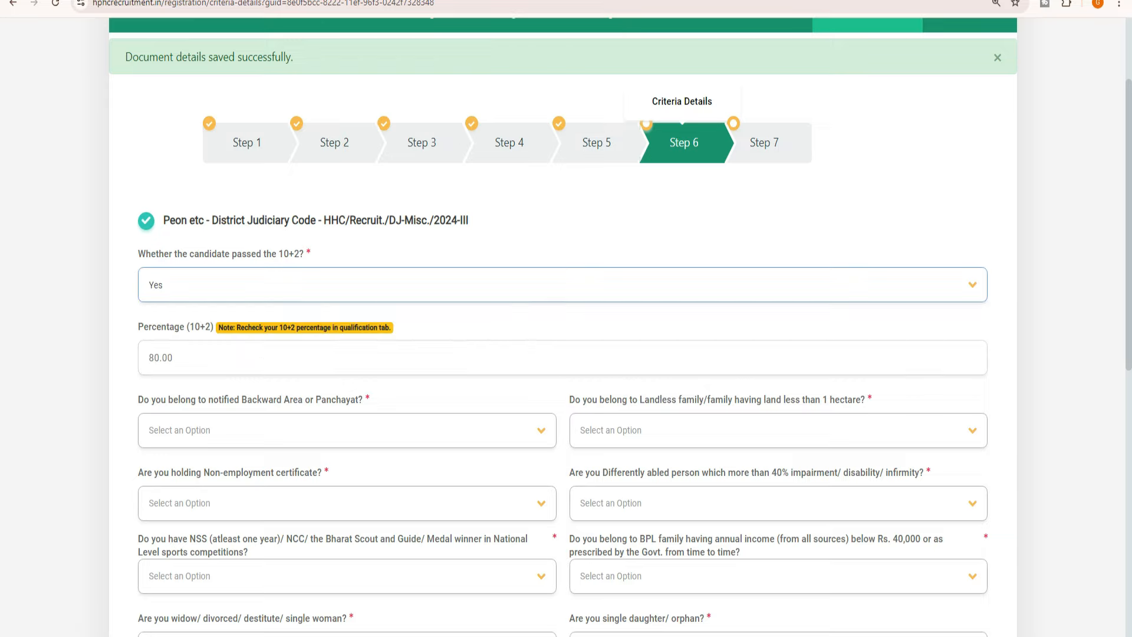
Answer Yes to belonging to a notified Backward Area or Panchayat and Yes to belonging to a landless family
{"action": "scroll", "coordinate": [563, 327], "scroll_direction": "down", "scroll_amount": 3}
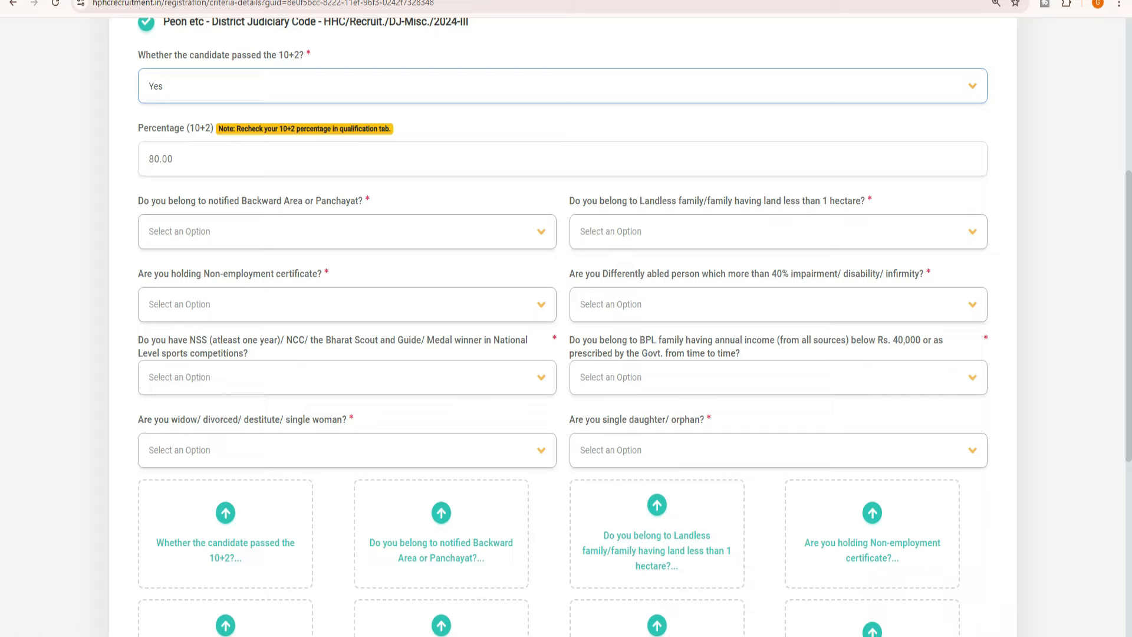
{"action": "left_click", "coordinate": [347, 232]}
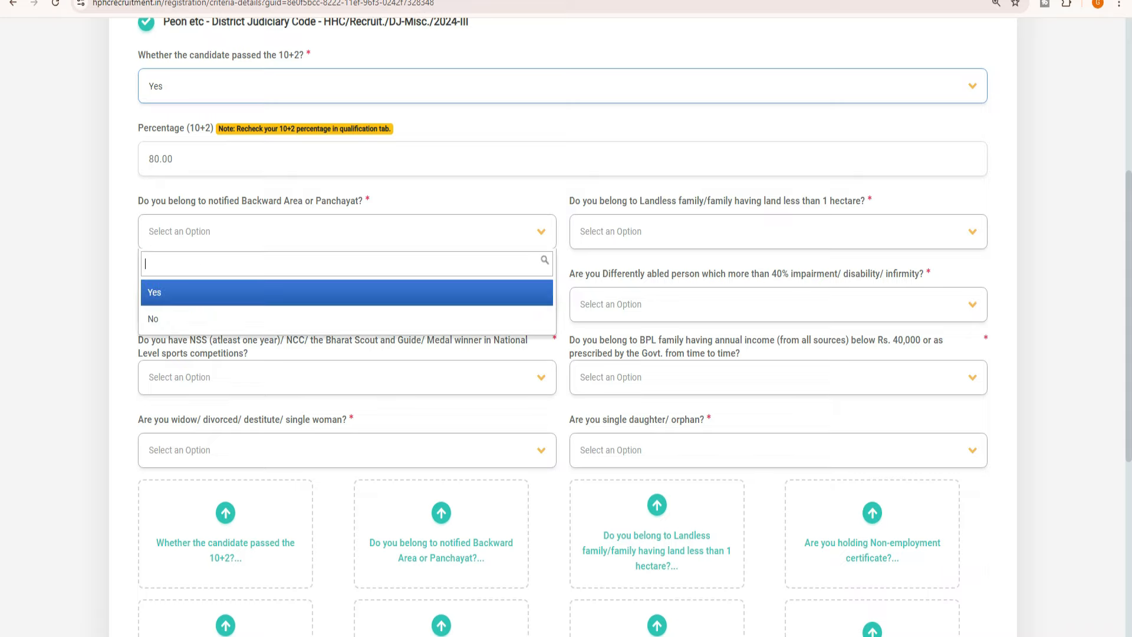
{"action": "left_click", "coordinate": [347, 292]}
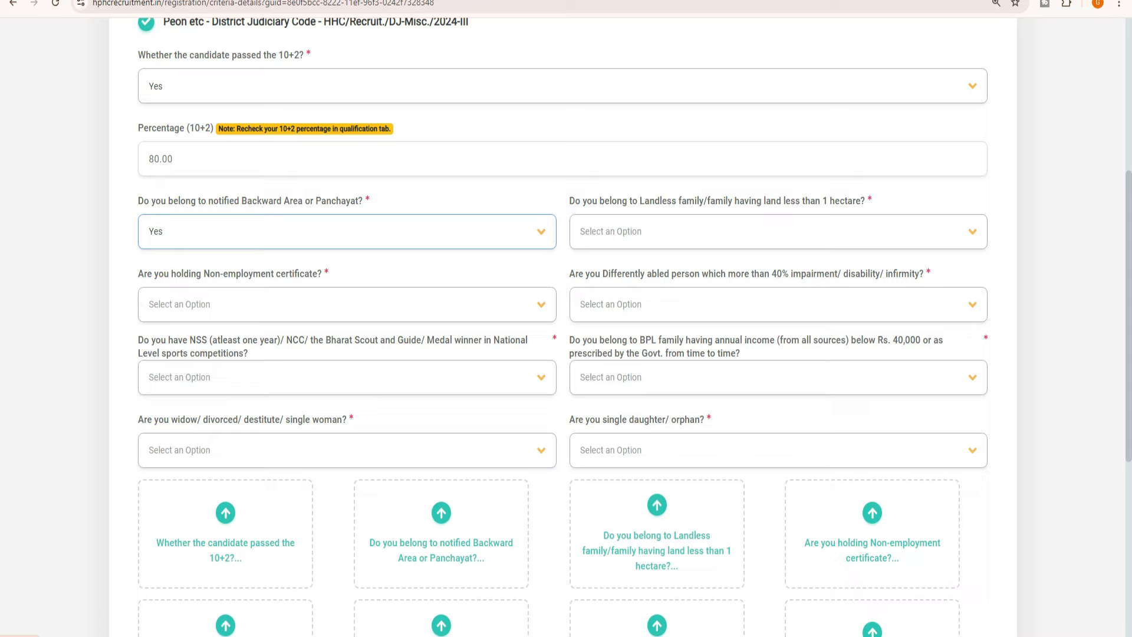
{"action": "left_click", "coordinate": [778, 231]}
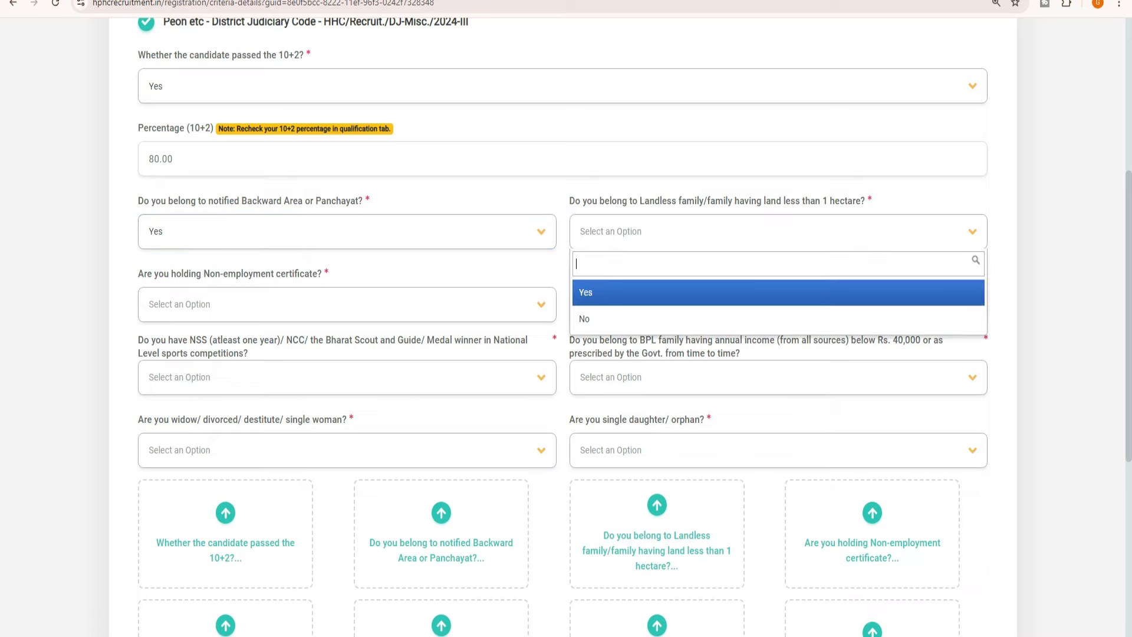
{"action": "key", "text": "Down"}
{"action": "key", "text": "Up"}
{"action": "key", "text": "Return"}
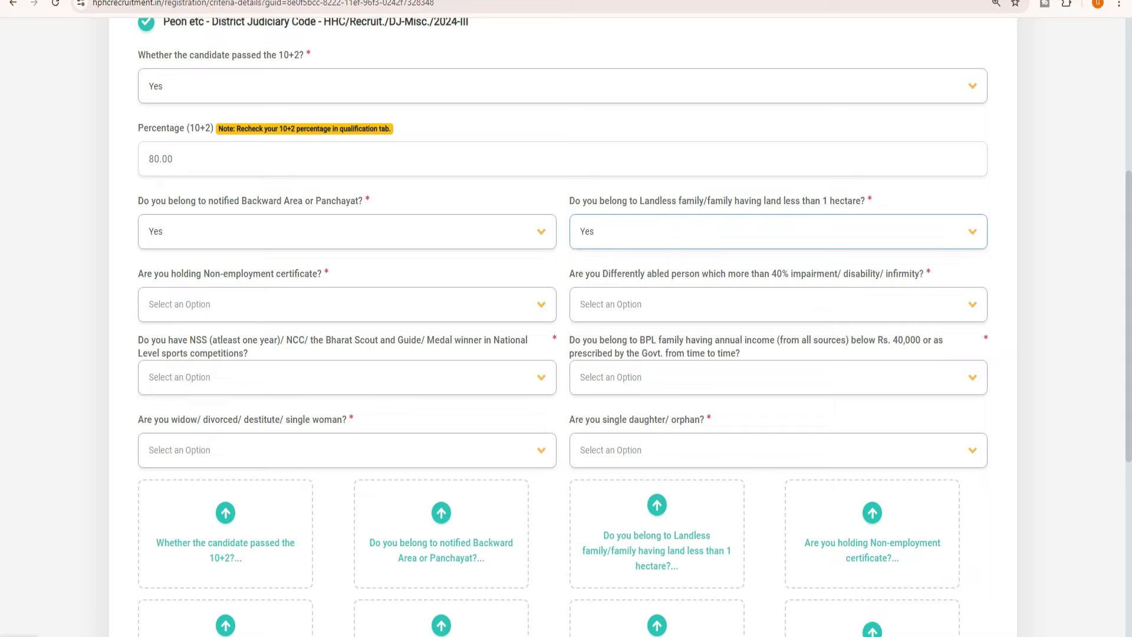
Answer Yes to holding a Non-employment certificate and No to being a differently abled person
{"action": "left_click", "coordinate": [347, 305]}
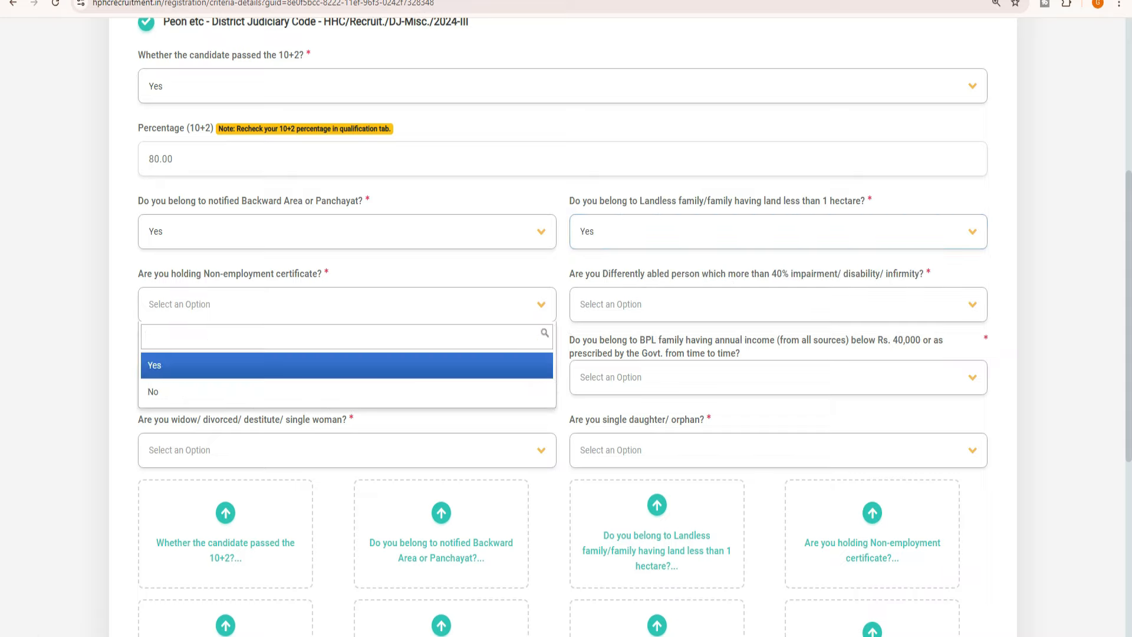
{"action": "key", "text": "Return"}
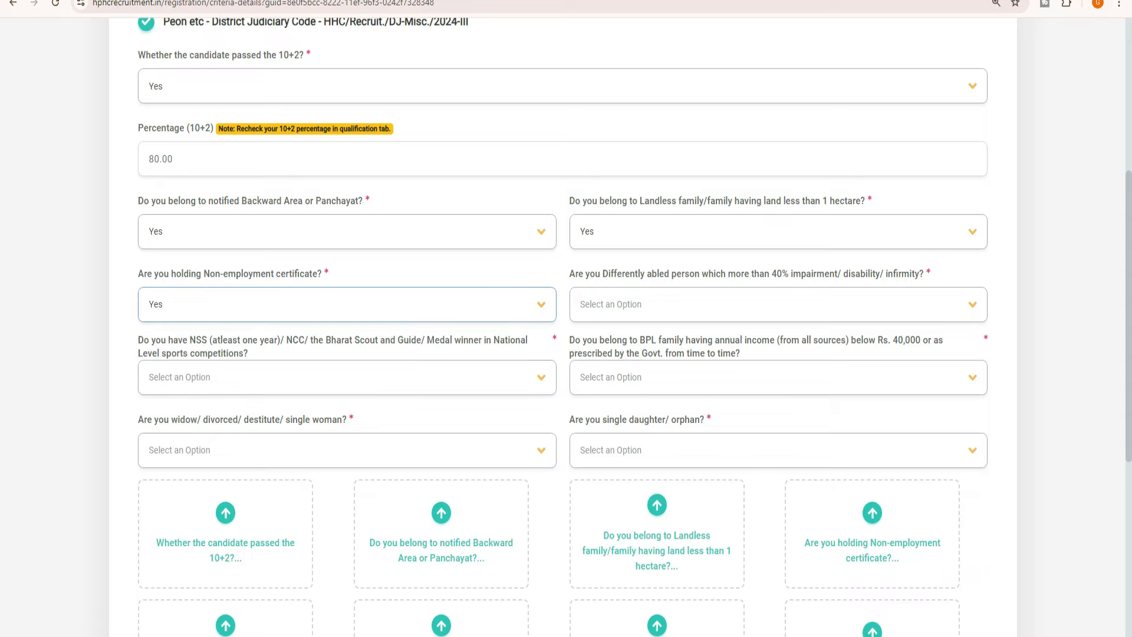
{"action": "left_click", "coordinate": [777, 304]}
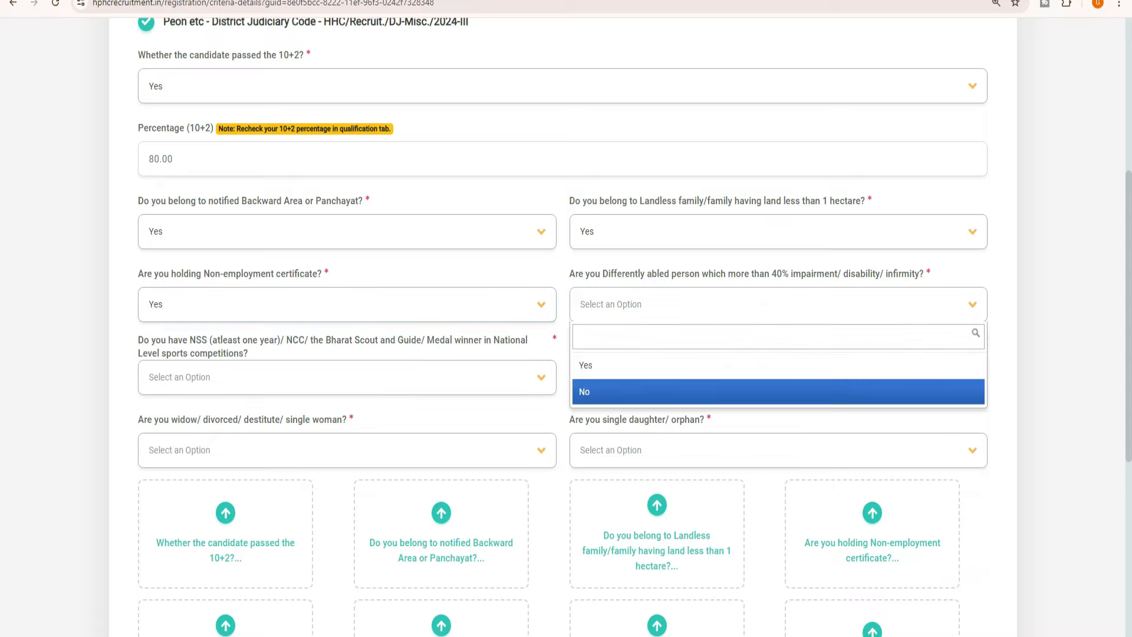
{"action": "key", "text": "Up"}
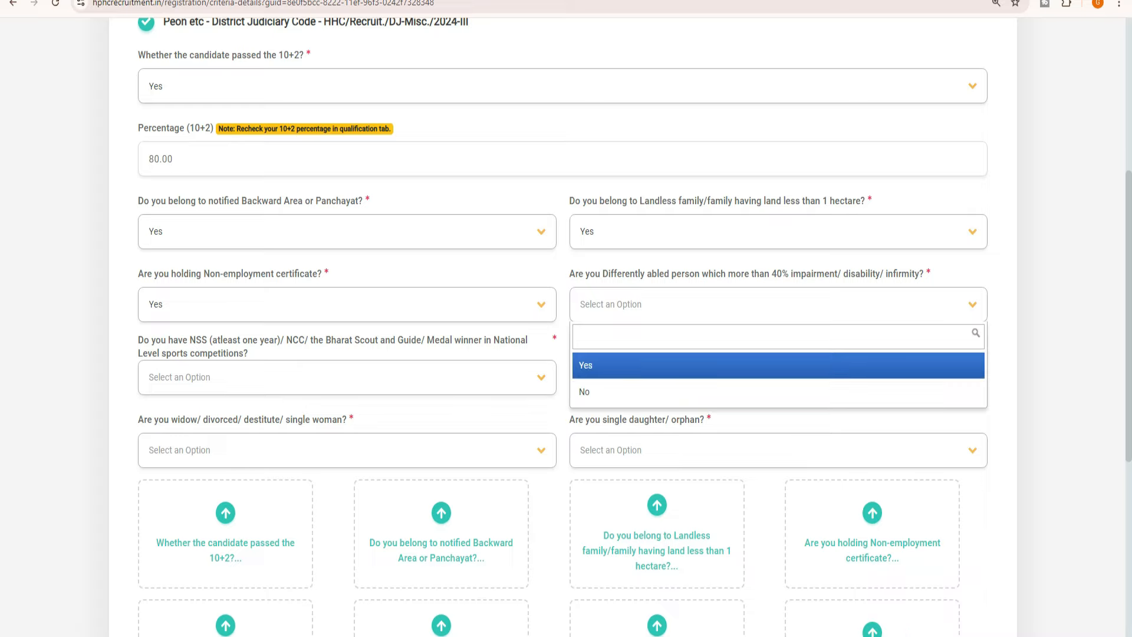
{"action": "key", "text": "Down"}
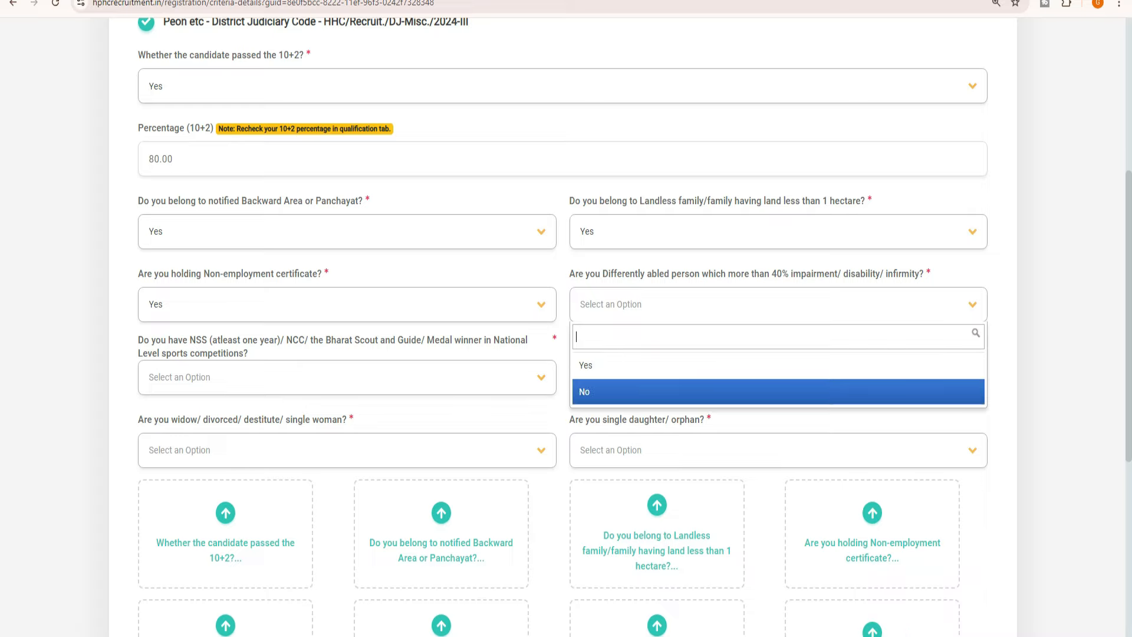
{"action": "key", "text": "Return"}
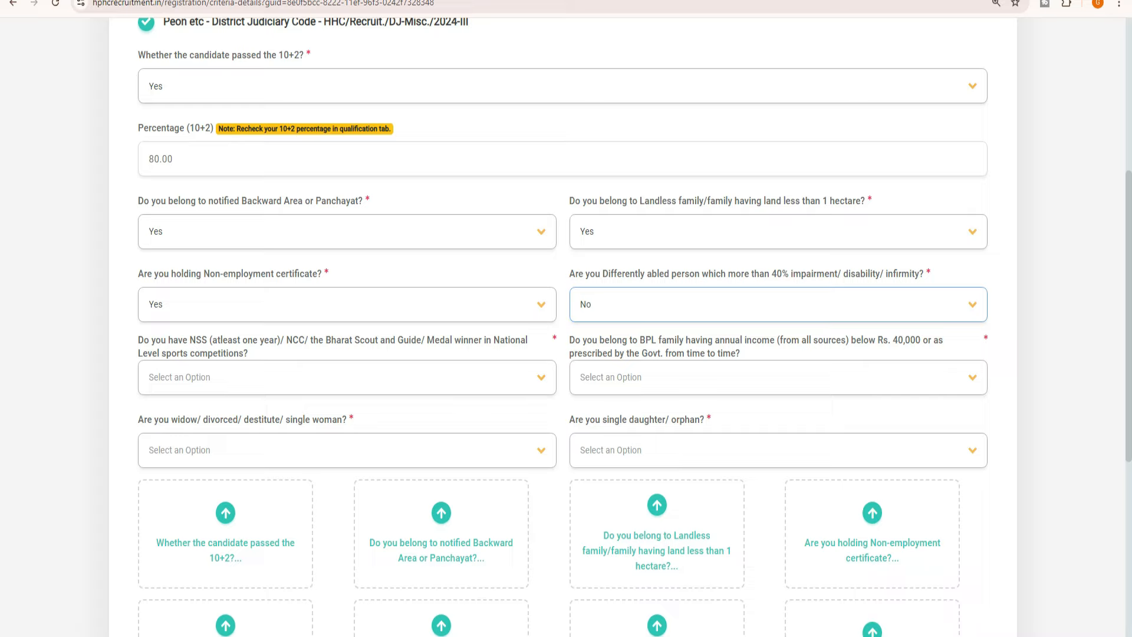
Answer Yes to the NSS/NCC/Bharat Scout and Guide/medal winner question and Yes to belonging to a BPL family
{"action": "left_click", "coordinate": [347, 377]}
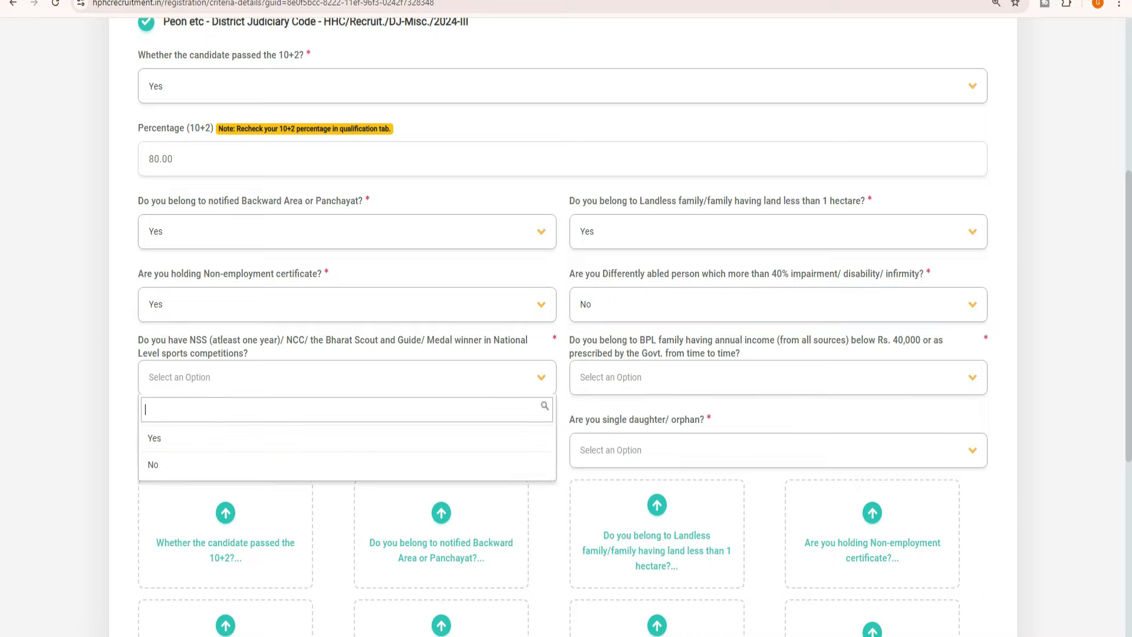
{"action": "left_click", "coordinate": [346, 438]}
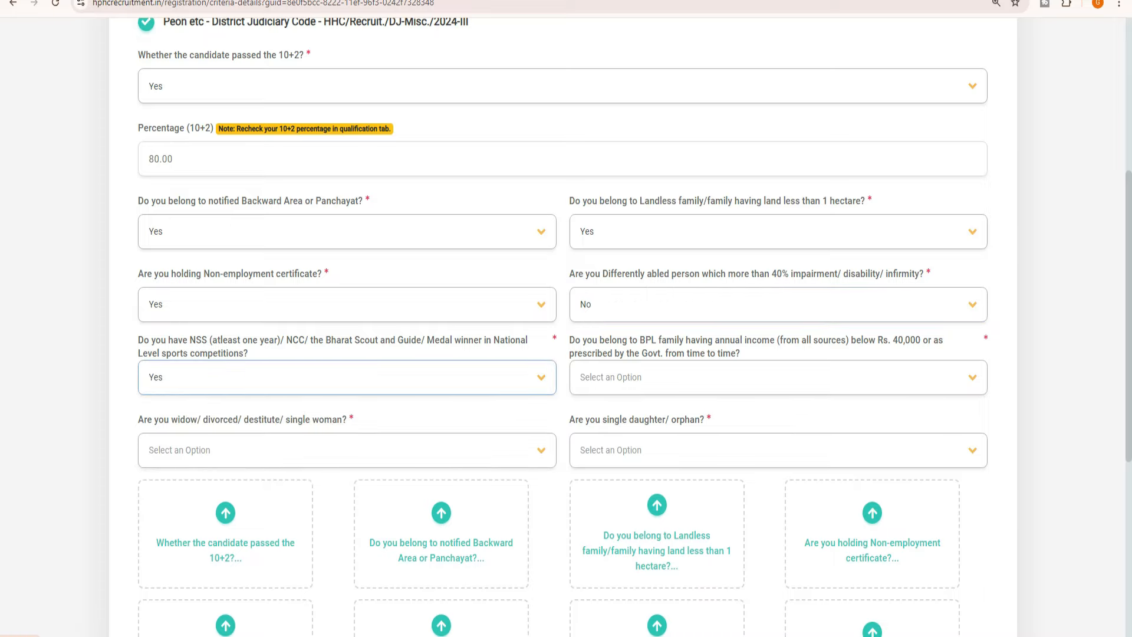
{"action": "scroll", "coordinate": [566, 318], "scroll_direction": "down", "scroll_amount": 3}
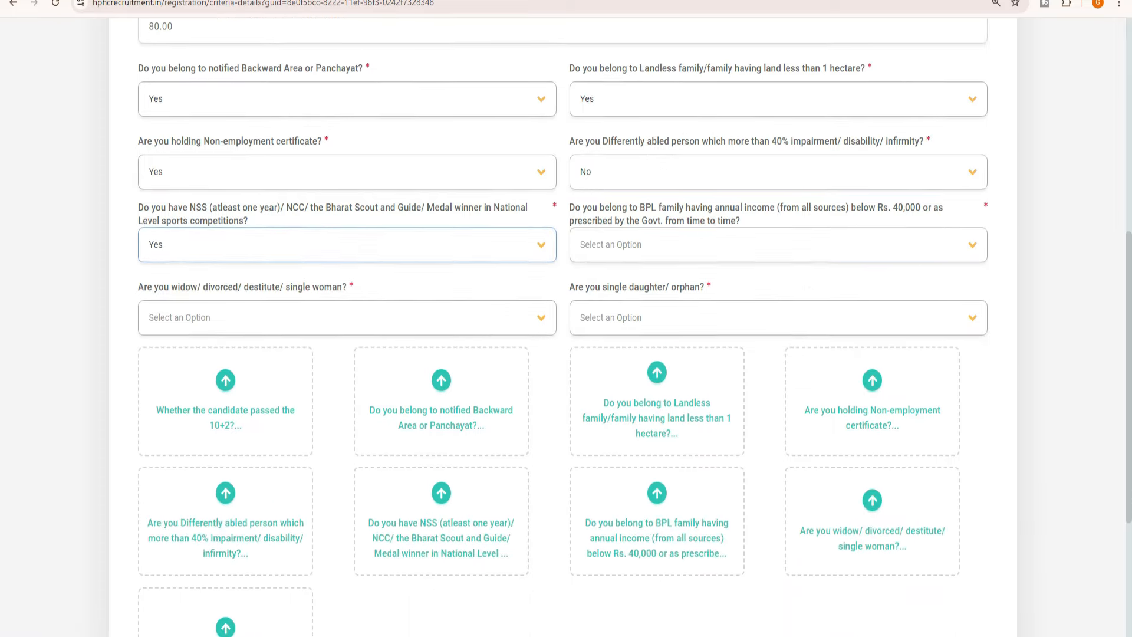
{"action": "left_click", "coordinate": [778, 244]}
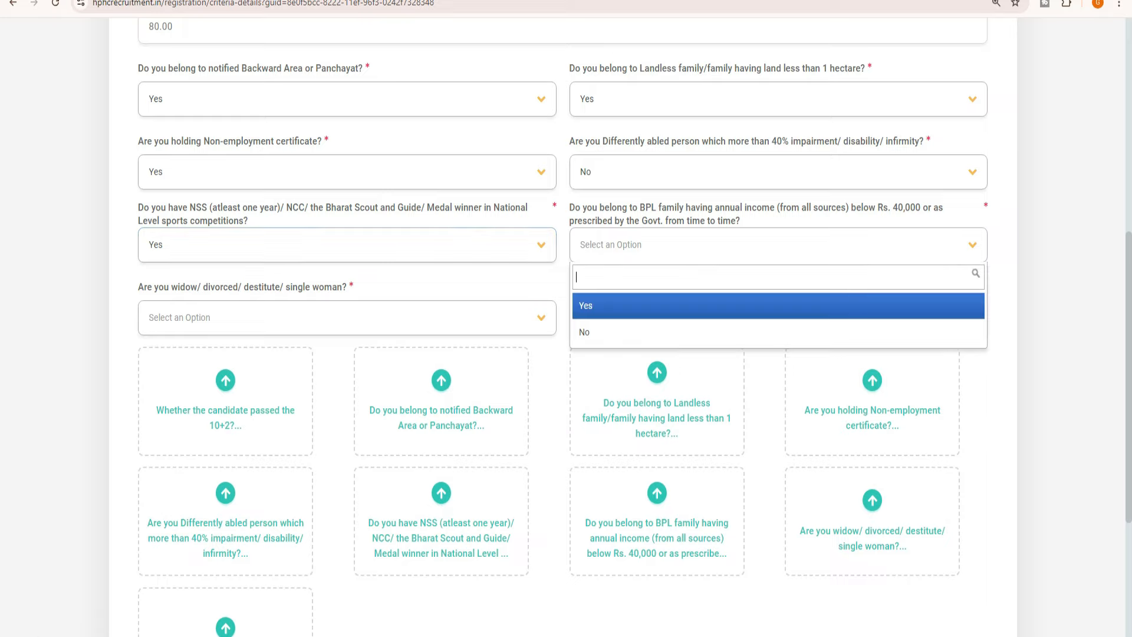
{"action": "left_click", "coordinate": [779, 306]}
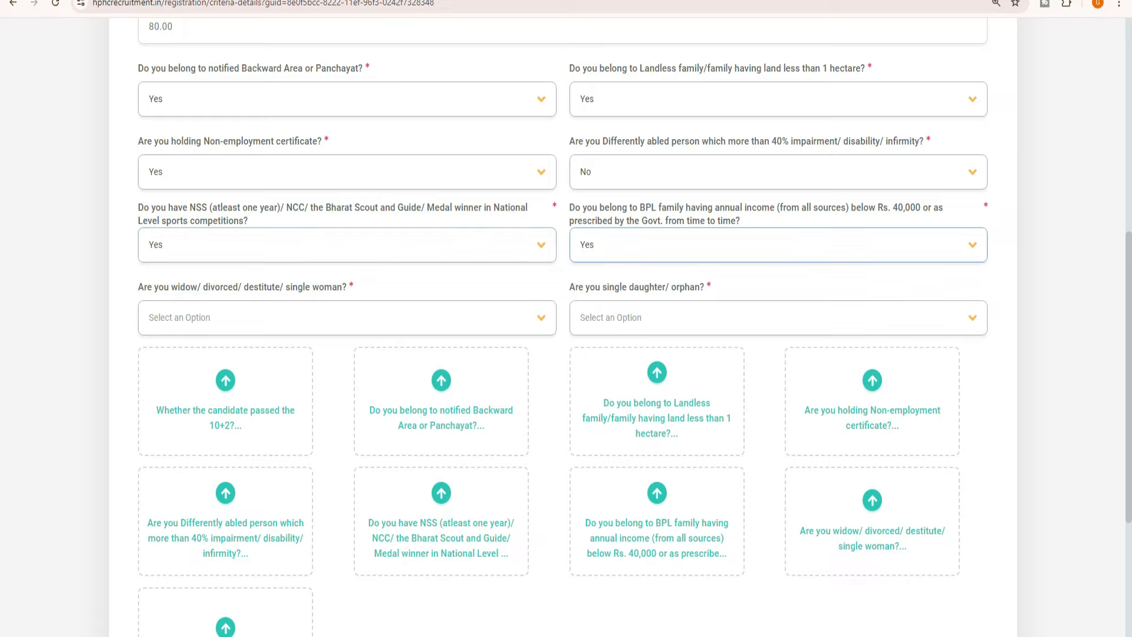
Switch the BPL family answer to No and restore it to Yes
{"action": "left_click", "coordinate": [778, 245]}
{"action": "left_click", "coordinate": [778, 332]}
{"action": "left_click", "coordinate": [778, 244]}
{"action": "left_click", "coordinate": [778, 306]}
{"action": "scroll", "coordinate": [566, 330], "scroll_direction": "down", "scroll_amount": 1}
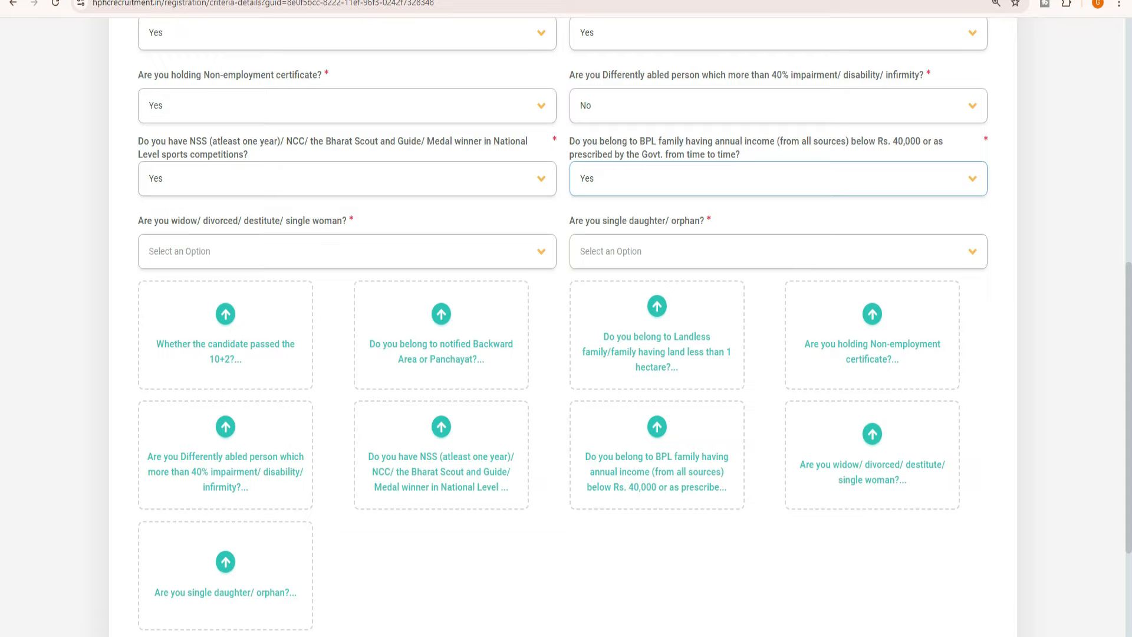
Answer Yes to the widow/divorced/destitute/single woman question and change the answer to No
{"action": "left_click", "coordinate": [347, 252]}
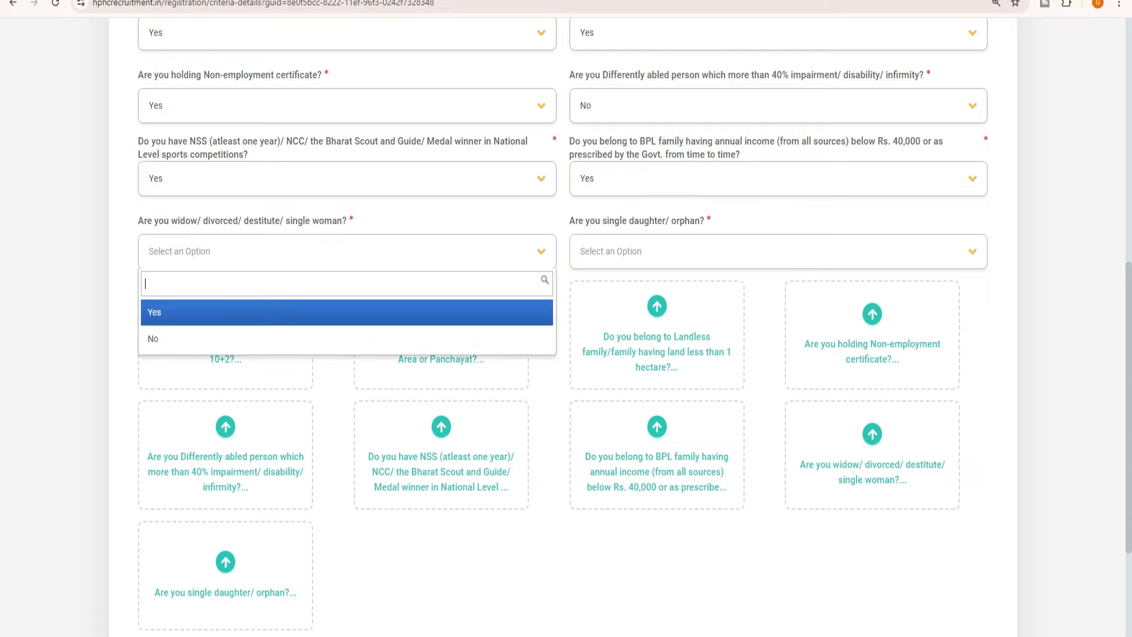
{"action": "left_click", "coordinate": [347, 313]}
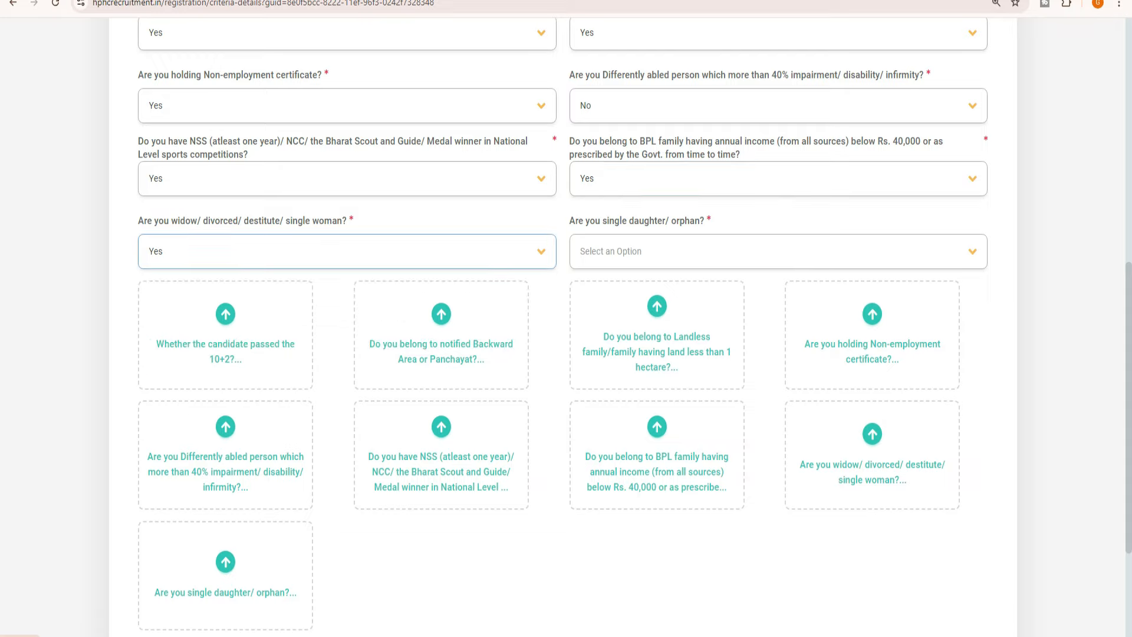
{"action": "left_click", "coordinate": [347, 252]}
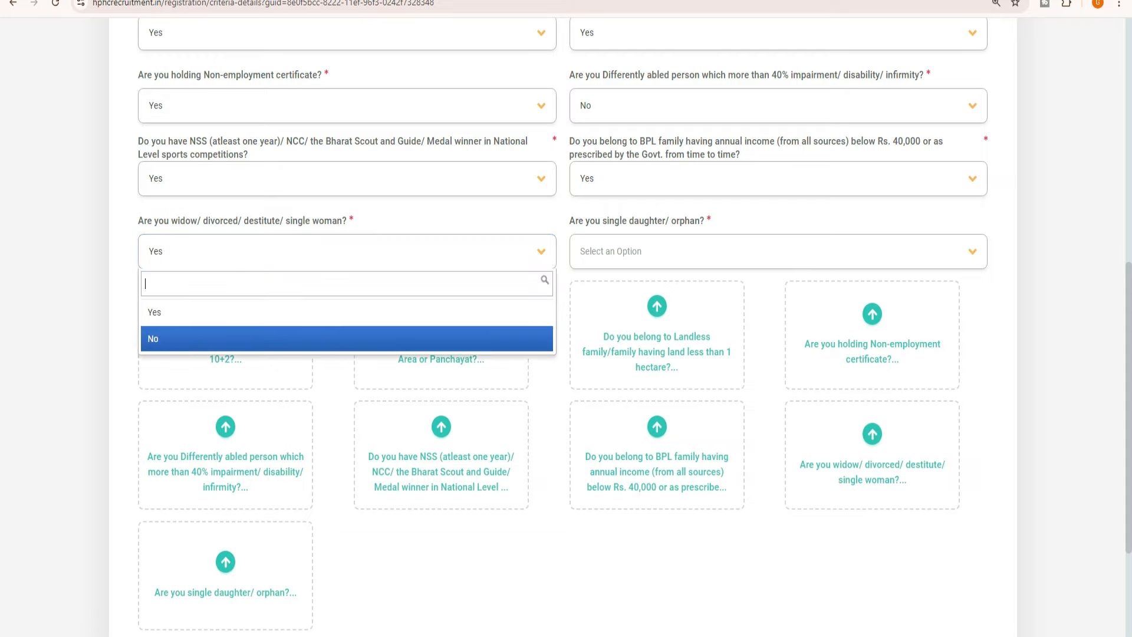
{"action": "left_click", "coordinate": [347, 338]}
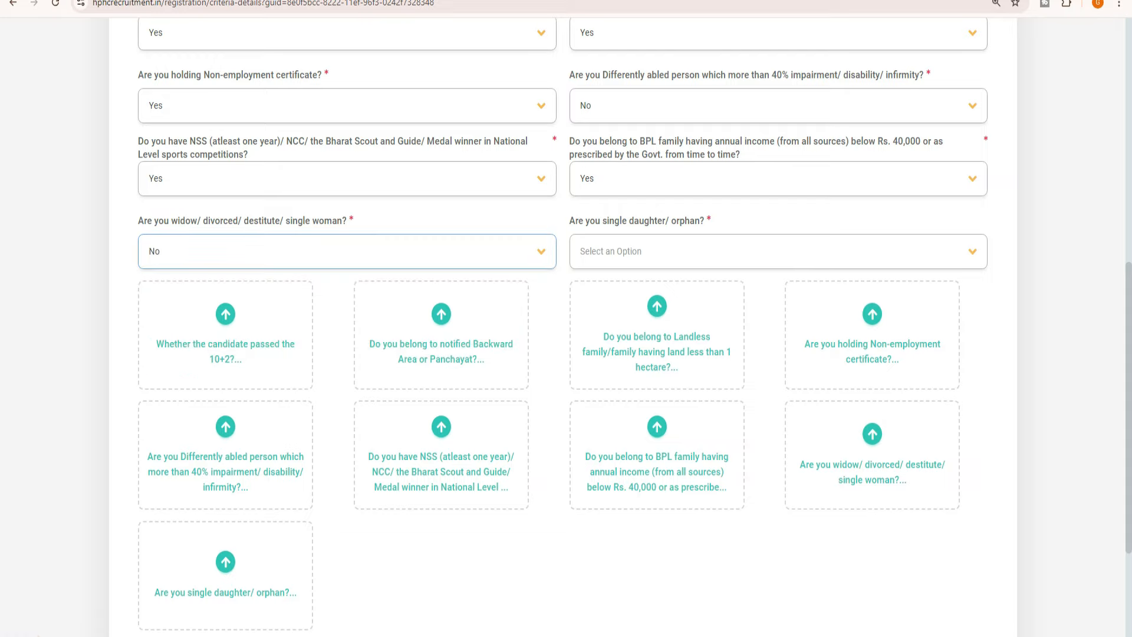
Answer Yes to the single daughter/orphan question and change the answer to No
{"action": "left_click", "coordinate": [779, 251]}
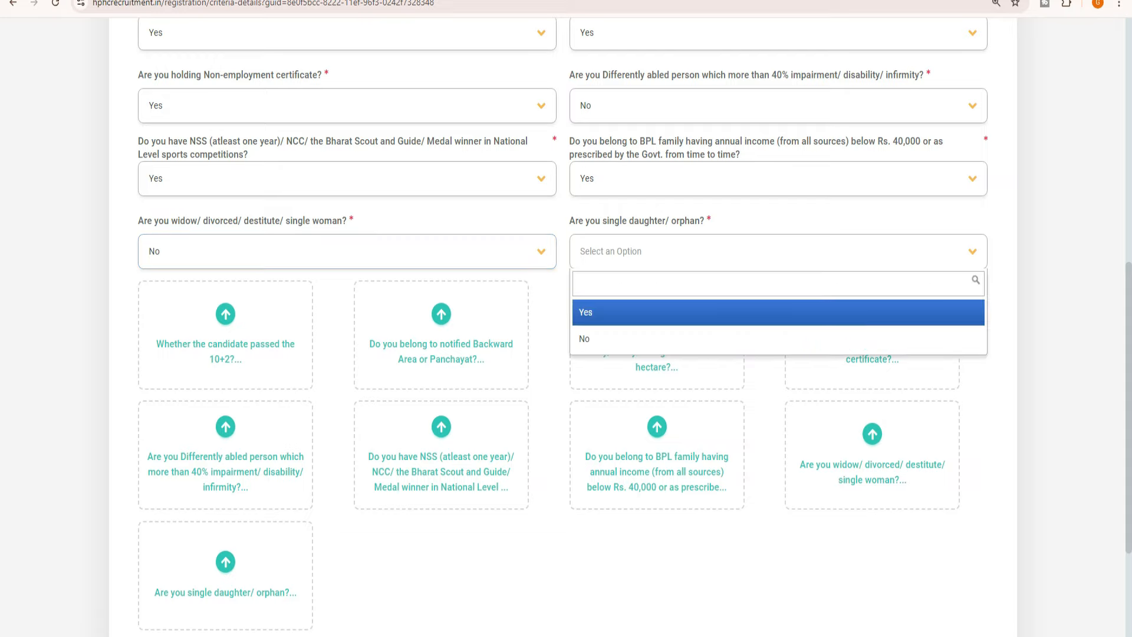
{"action": "left_click", "coordinate": [778, 313]}
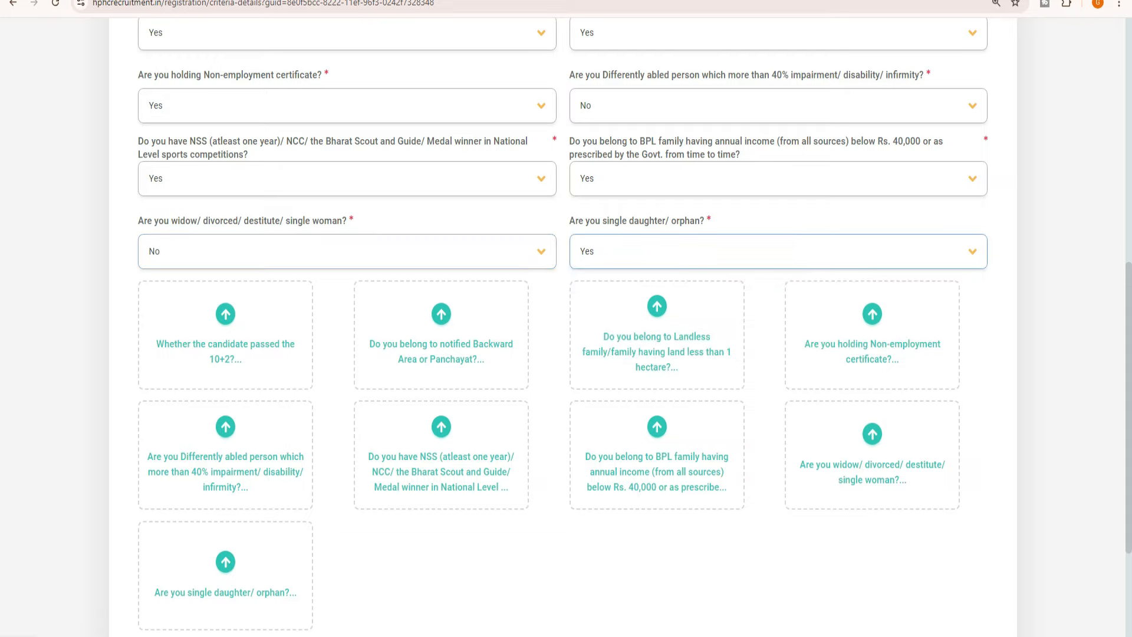
{"action": "left_click", "coordinate": [778, 252]}
{"action": "left_click", "coordinate": [666, 339]}
Check the certificate upload areas and the note on certificate size and document format below the criteria questions
{"action": "scroll", "coordinate": [563, 328], "scroll_direction": "down", "scroll_amount": 1}
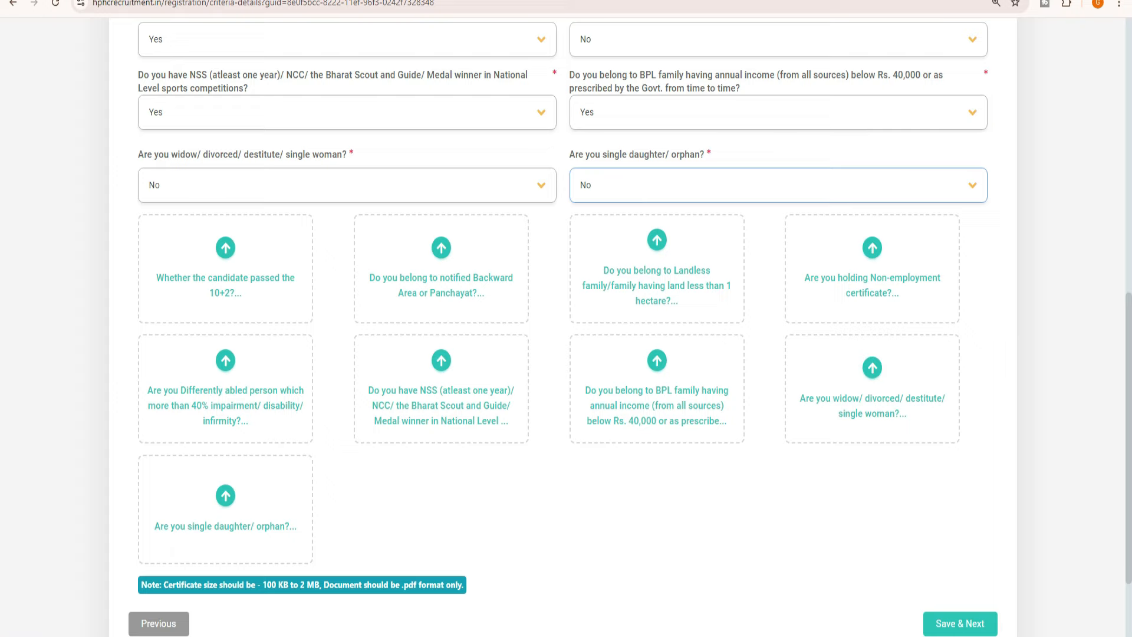
{"action": "scroll", "coordinate": [560, 330], "scroll_direction": "down", "scroll_amount": 2}
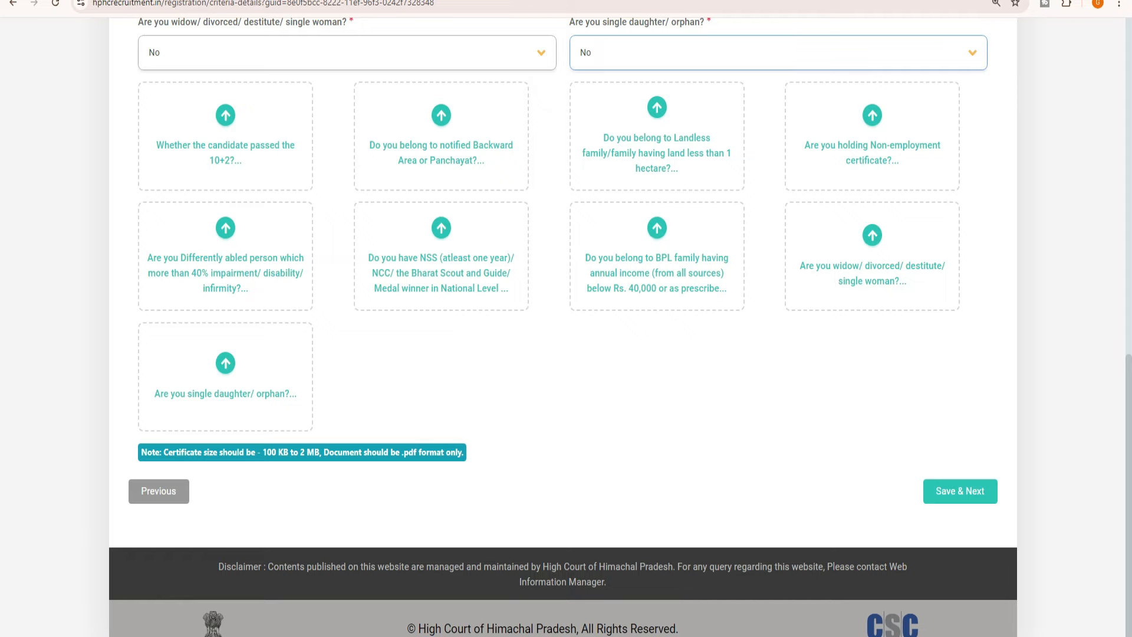
{"action": "left_click_drag", "start_coordinate": [465, 453], "coordinate": [391, 453]}
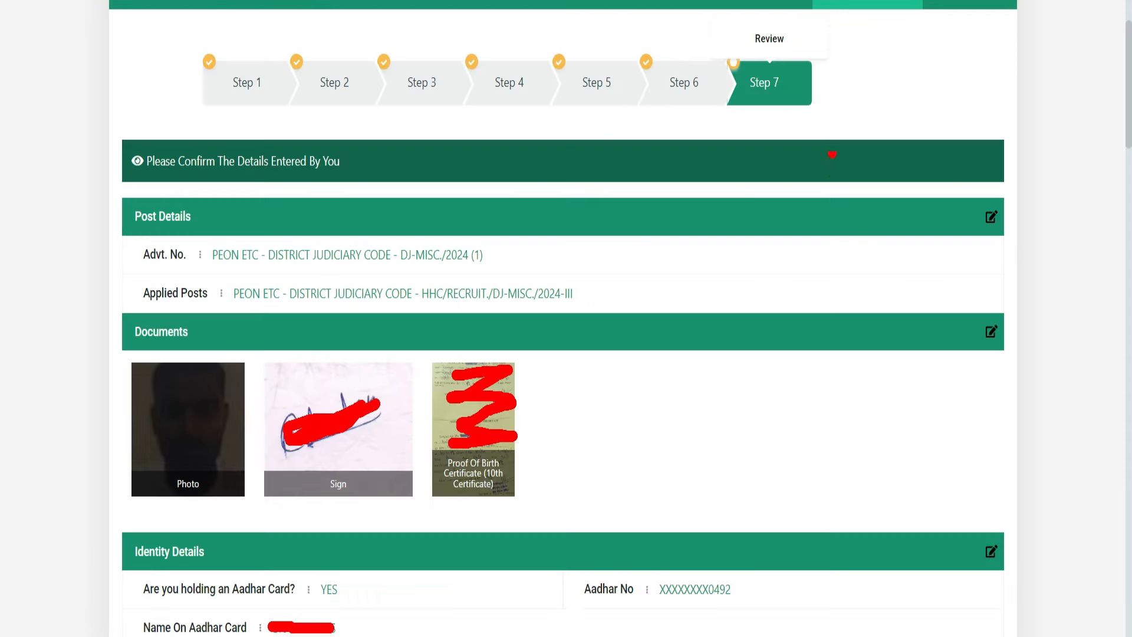
Review the post details, uploaded documents, identity details and personal information on the Step 7 confirmation page
{"action": "left_click_drag", "start_coordinate": [816, 83], "coordinate": [832, 58]}
{"action": "mouse_move", "coordinate": [98, 363]}
{"action": "left_mouse_down"}
{"action": "mouse_move", "coordinate": [107, 378]}
{"action": "mouse_move", "coordinate": [149, 300]}
{"action": "left_mouse_up"}
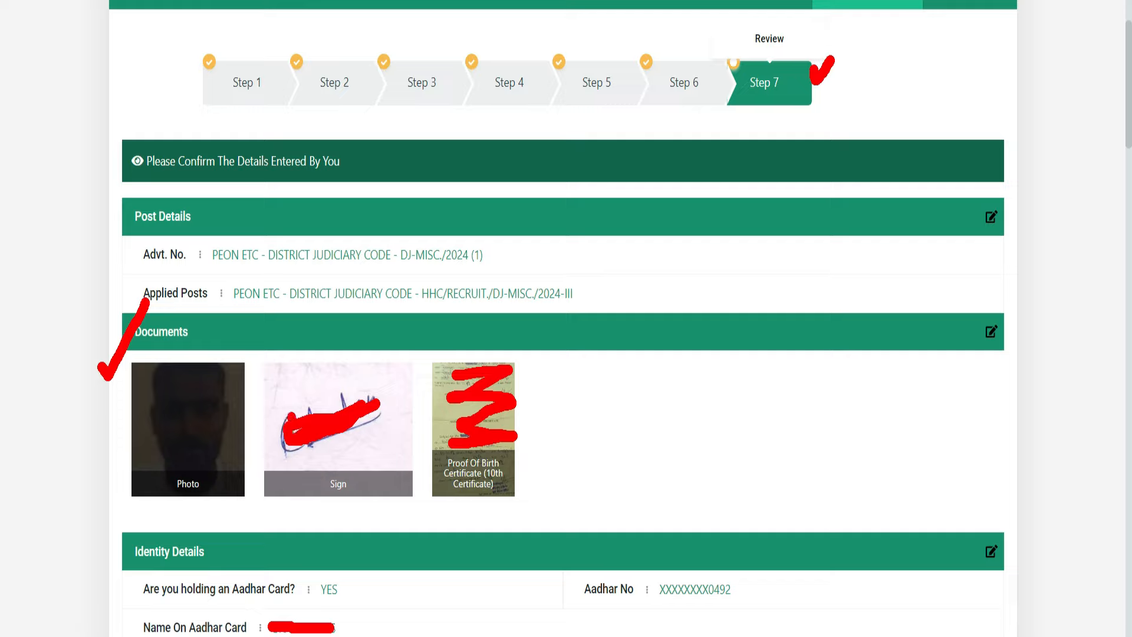
{"action": "left_click_drag", "start_coordinate": [288, 413], "coordinate": [342, 404]}
{"action": "left_click_drag", "start_coordinate": [528, 374], "coordinate": [564, 349]}
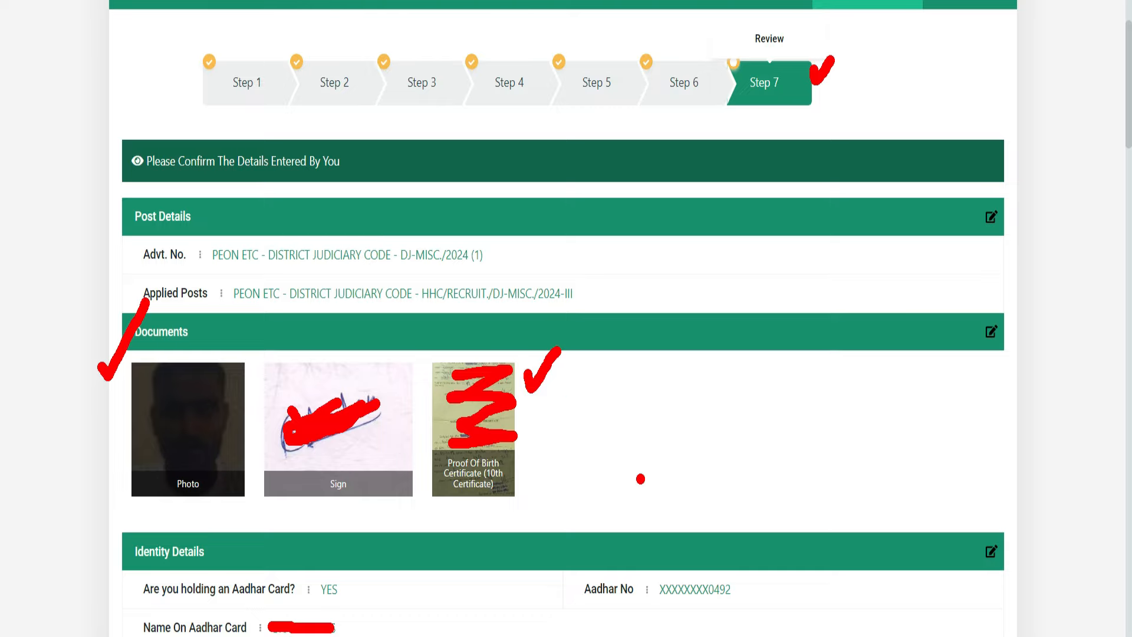
{"action": "scroll", "coordinate": [641, 479], "scroll_direction": "down", "scroll_amount": 10}
{"action": "mouse_move", "coordinate": [101, 98]}
{"action": "left_mouse_down"}
{"action": "mouse_move", "coordinate": [130, 98]}
{"action": "mouse_move", "coordinate": [152, 74]}
{"action": "left_mouse_up"}
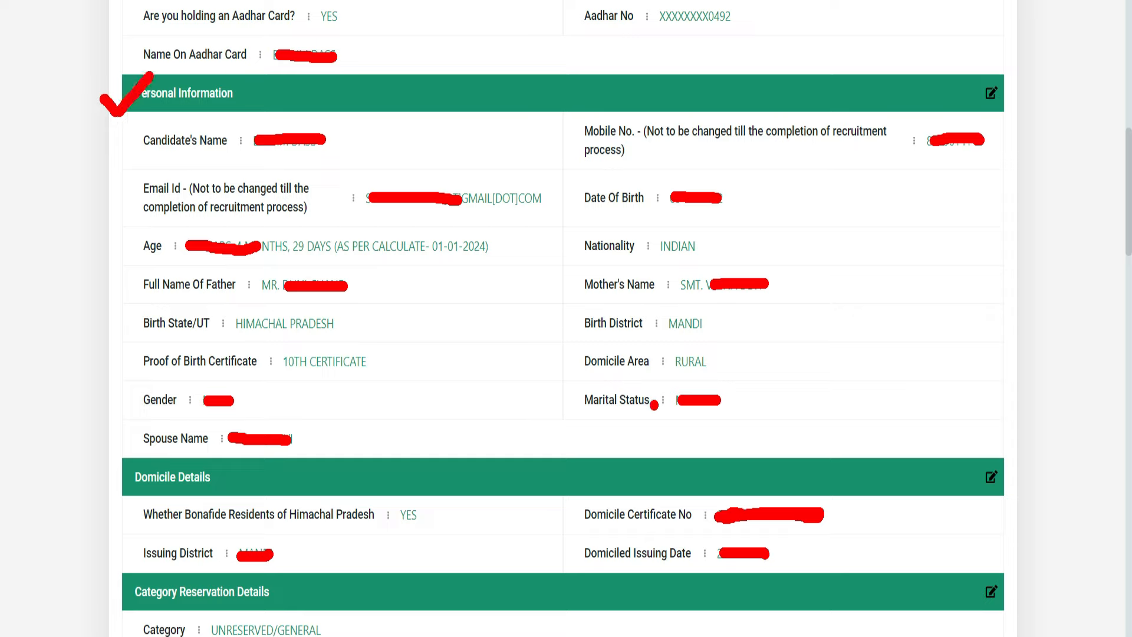
{"action": "mouse_move", "coordinate": [969, 71]}
{"action": "left_mouse_down"}
{"action": "mouse_move", "coordinate": [960, 116]}
{"action": "mouse_move", "coordinate": [1013, 59]}
{"action": "mouse_move", "coordinate": [952, 76]}
{"action": "left_mouse_up"}
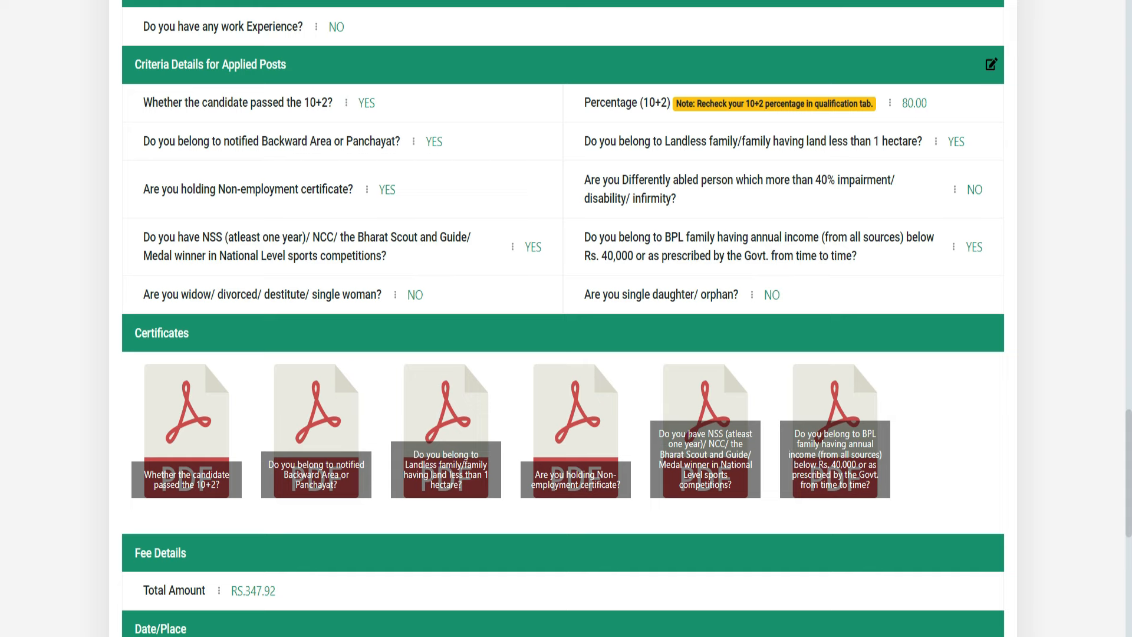
Review the criteria answers, certificates, fee details and the Date/Place section of the application
{"action": "scroll", "coordinate": [563, 319], "scroll_direction": "down", "scroll_amount": 3}
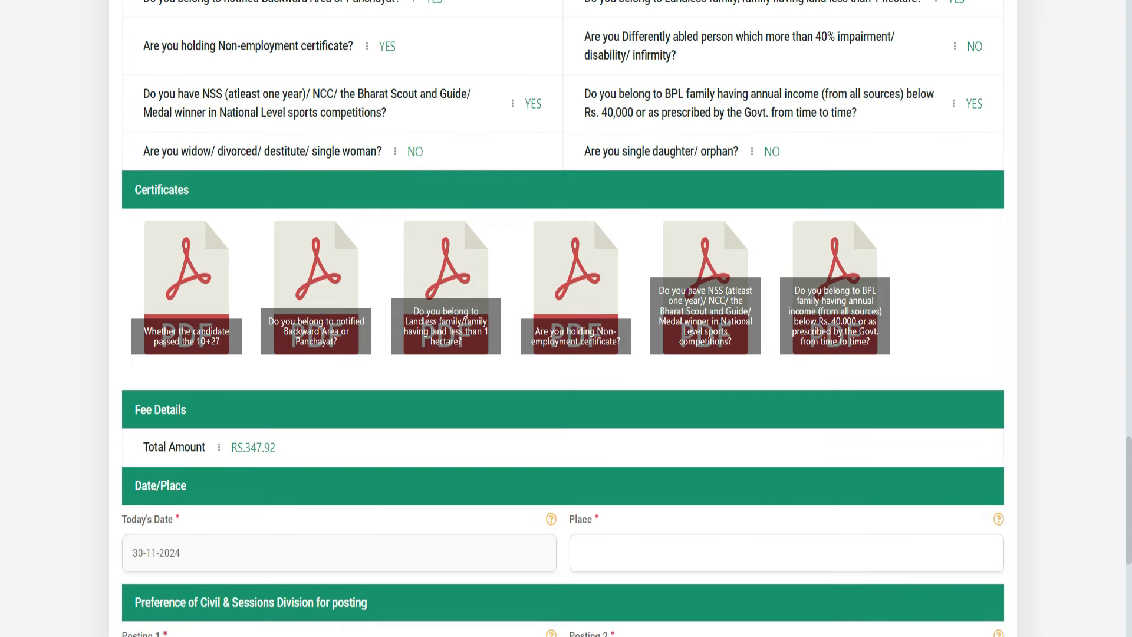
{"action": "scroll", "coordinate": [563, 318], "scroll_direction": "up", "scroll_amount": 3}
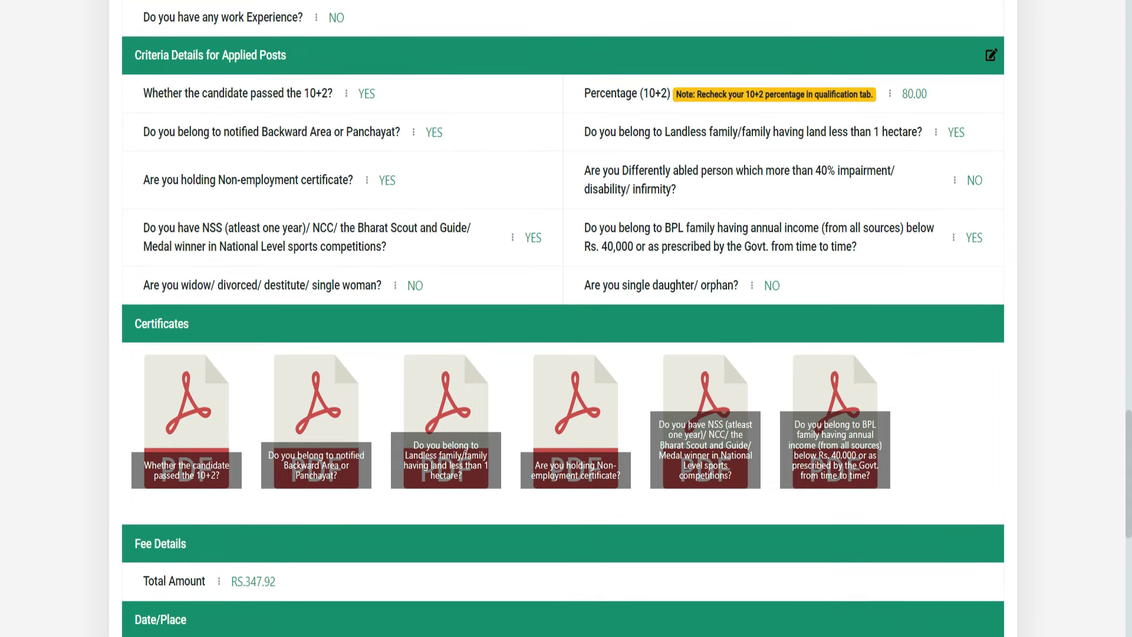
{"action": "scroll", "coordinate": [564, 319], "scroll_direction": "down", "scroll_amount": 3}
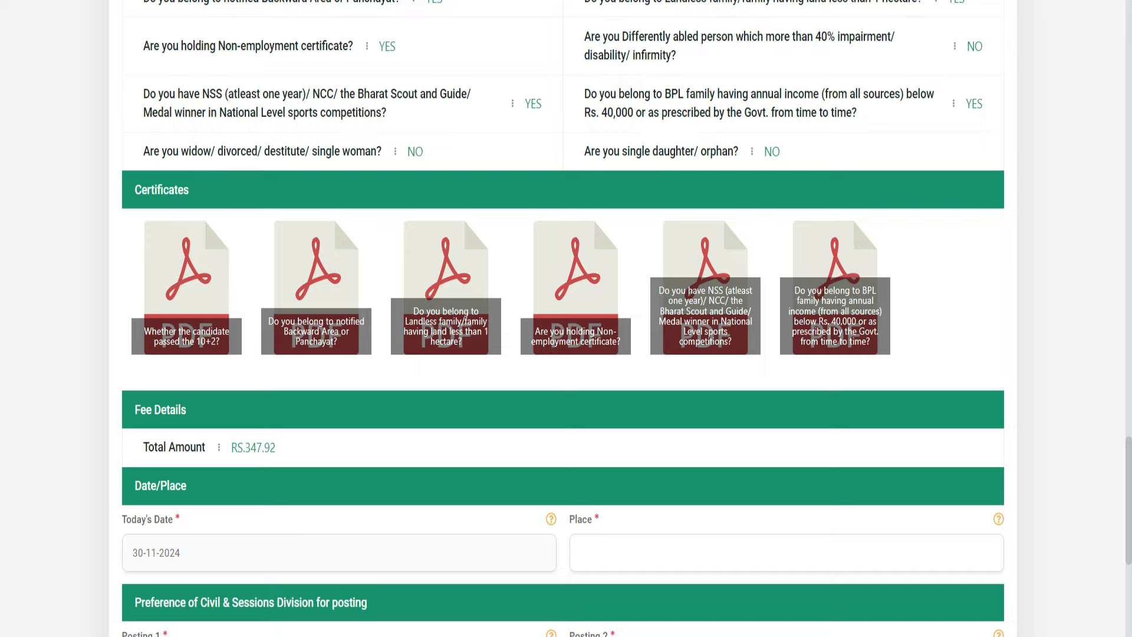
{"action": "left_click_drag", "start_coordinate": [199, 457], "coordinate": [295, 466]}
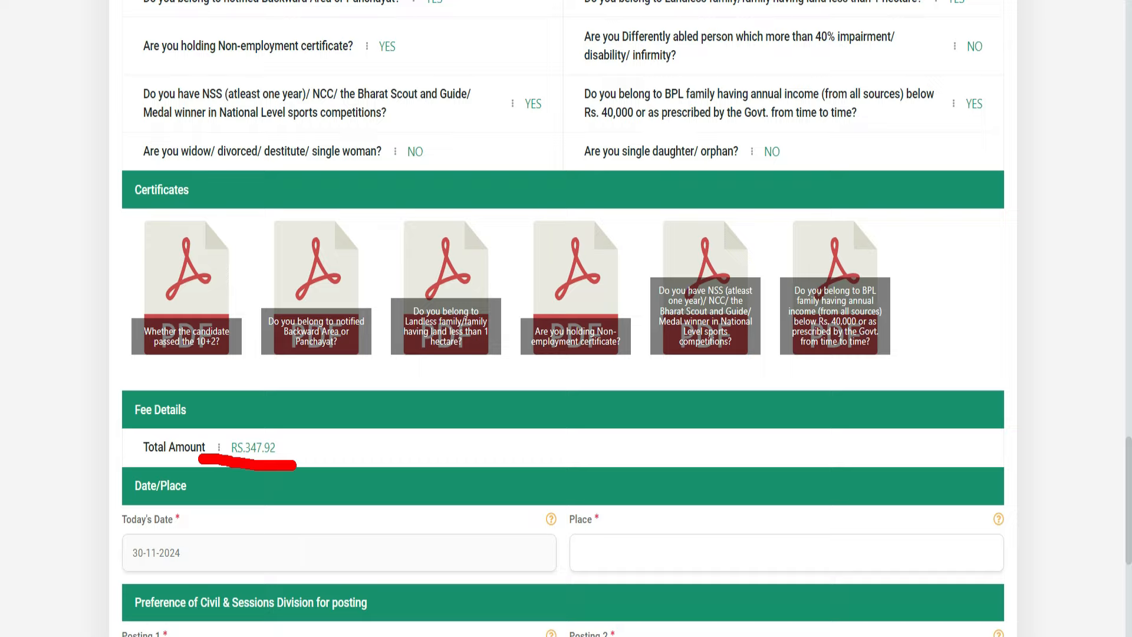
{"action": "left_click_drag", "start_coordinate": [143, 553], "coordinate": [157, 526]}
{"action": "mouse_move", "coordinate": [583, 553]}
{"action": "left_mouse_down"}
{"action": "mouse_move", "coordinate": [601, 549]}
{"action": "mouse_move", "coordinate": [619, 515]}
{"action": "left_mouse_up"}
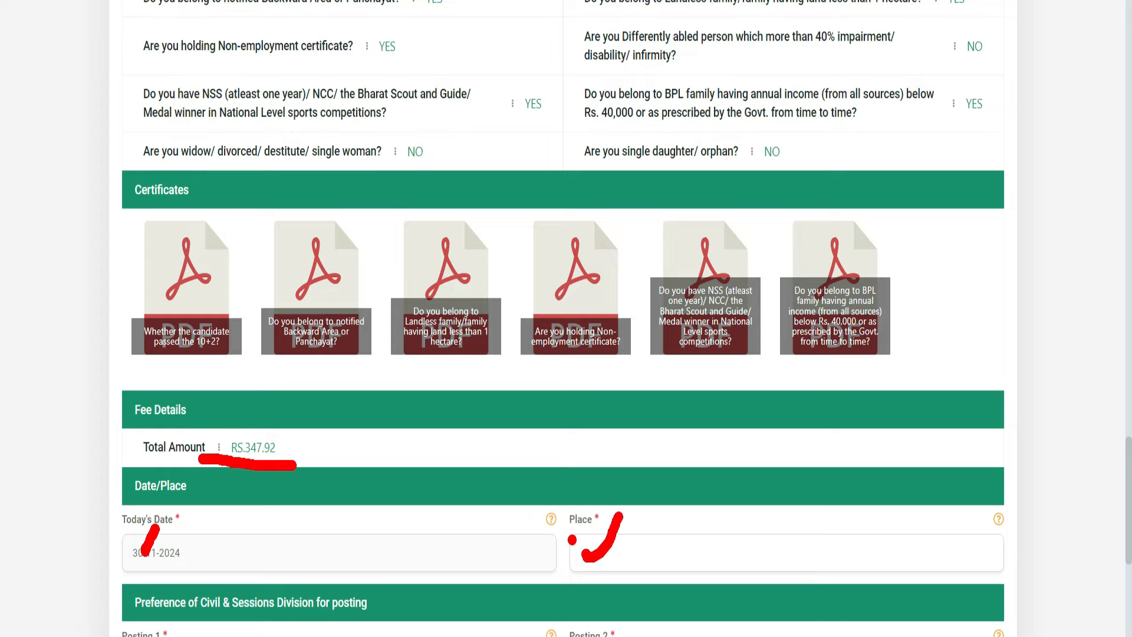
Set Mandi as the Posting 1 preference for Civil & Sessions Division
{"action": "scroll", "coordinate": [500, 546], "scroll_direction": "down", "scroll_amount": 5}
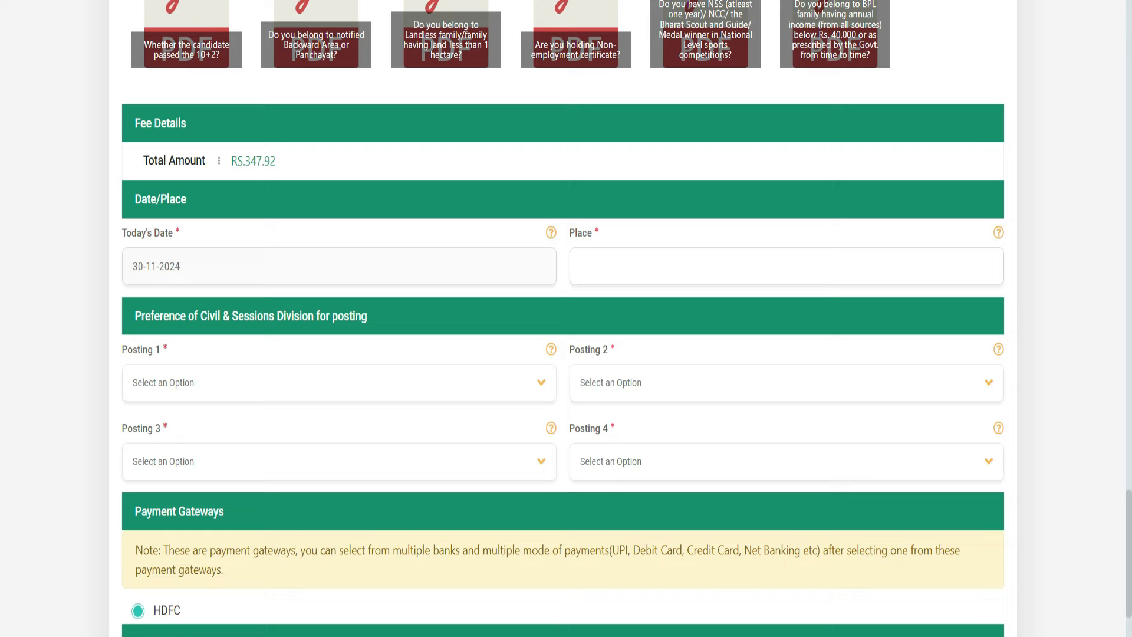
{"action": "left_click", "coordinate": [339, 383]}
{"action": "key", "text": "Down"}
{"action": "key", "text": "Down"}
{"action": "key", "text": "Down"}
{"action": "key", "text": "Down"}
{"action": "key", "text": "Down"}
{"action": "key", "text": "Down"}
{"action": "key", "text": "Down"}
{"action": "key", "text": "Down"}
{"action": "key", "text": "Down"}
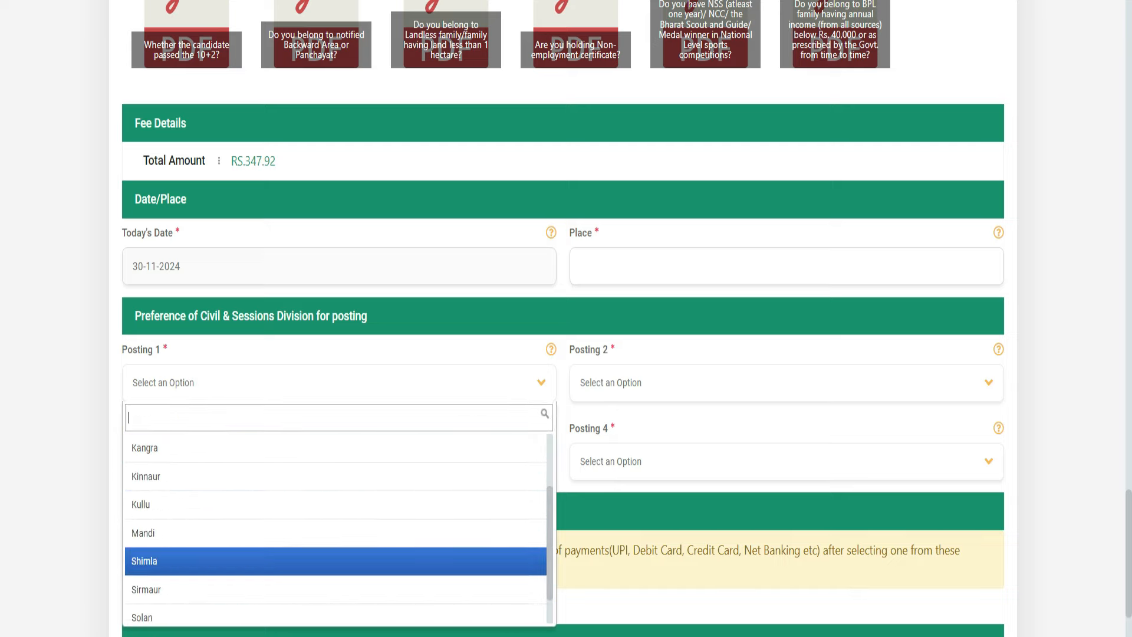
{"action": "key", "text": "Up"}
{"action": "key", "text": "Up"}
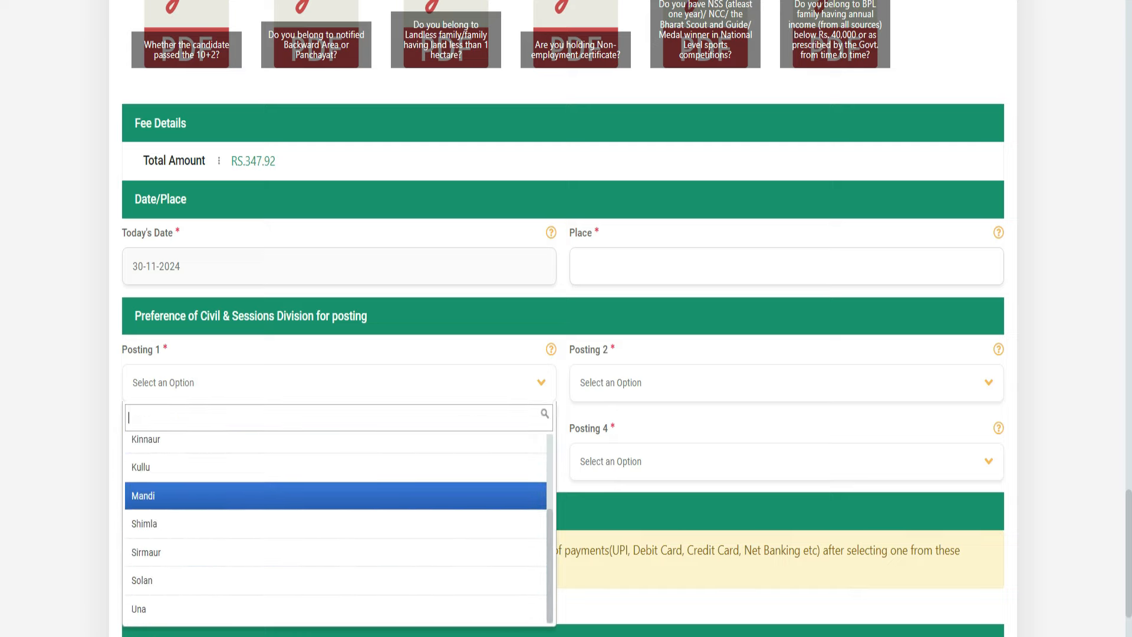
{"action": "key", "text": "Return"}
Set the Posting 2 preference to Kangra and the Posting 3 preference to Kullu
{"action": "left_click", "coordinate": [787, 383]}
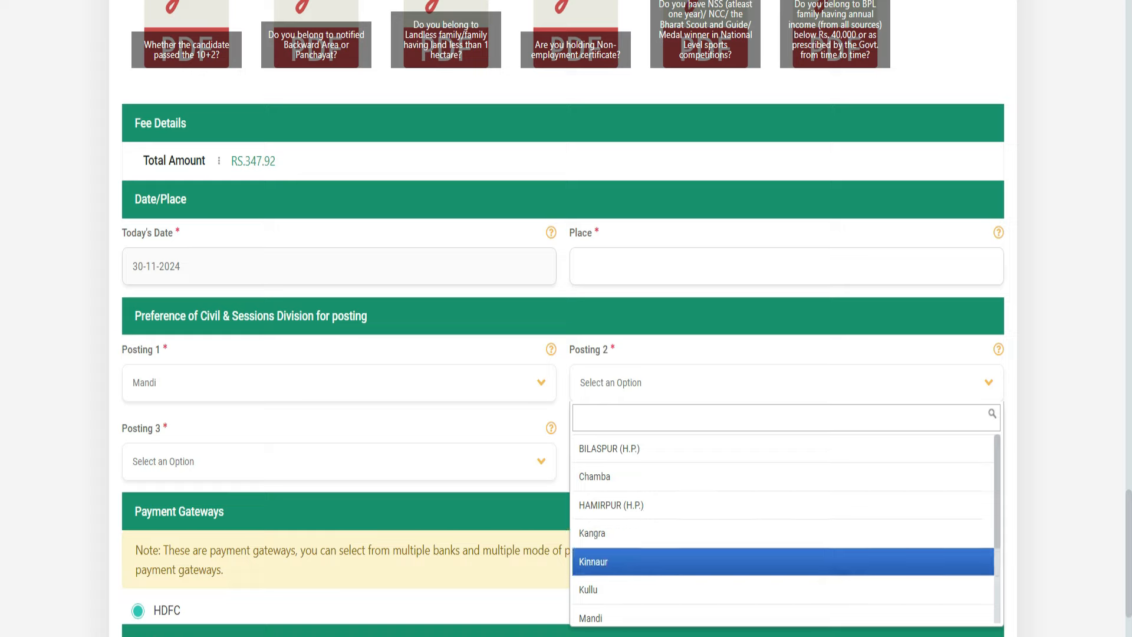
{"action": "left_click", "coordinate": [786, 533]}
{"action": "left_click", "coordinate": [339, 462]}
{"action": "key", "text": "Down"}
{"action": "key", "text": "Down"}
{"action": "key", "text": "Down"}
{"action": "key", "text": "Down"}
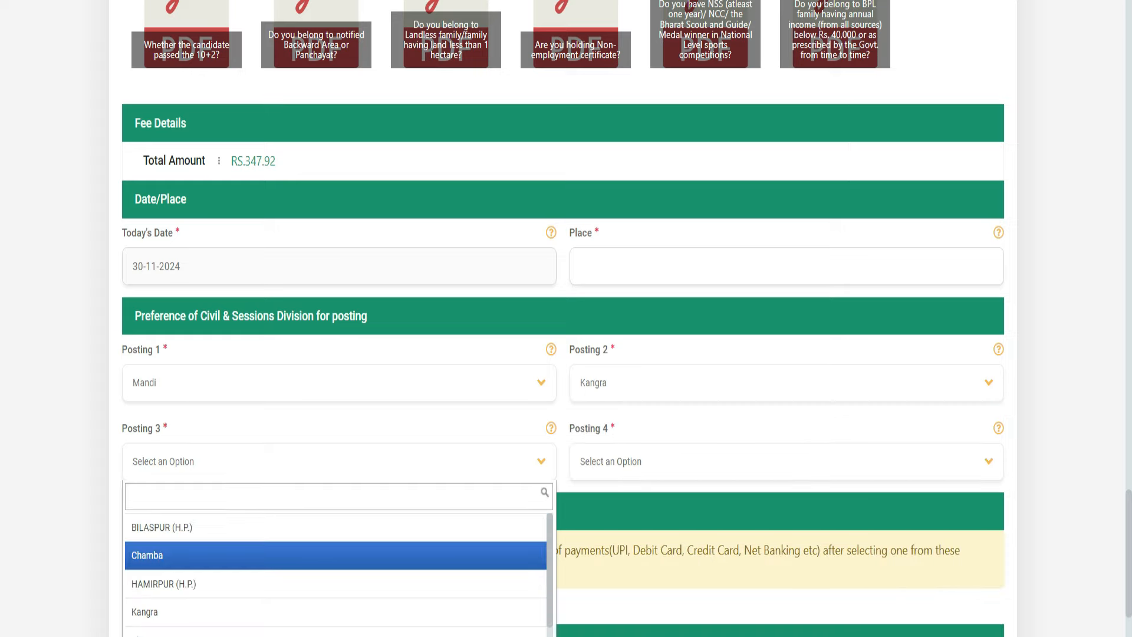
{"action": "key", "text": "Down"}
{"action": "key", "text": "Return"}
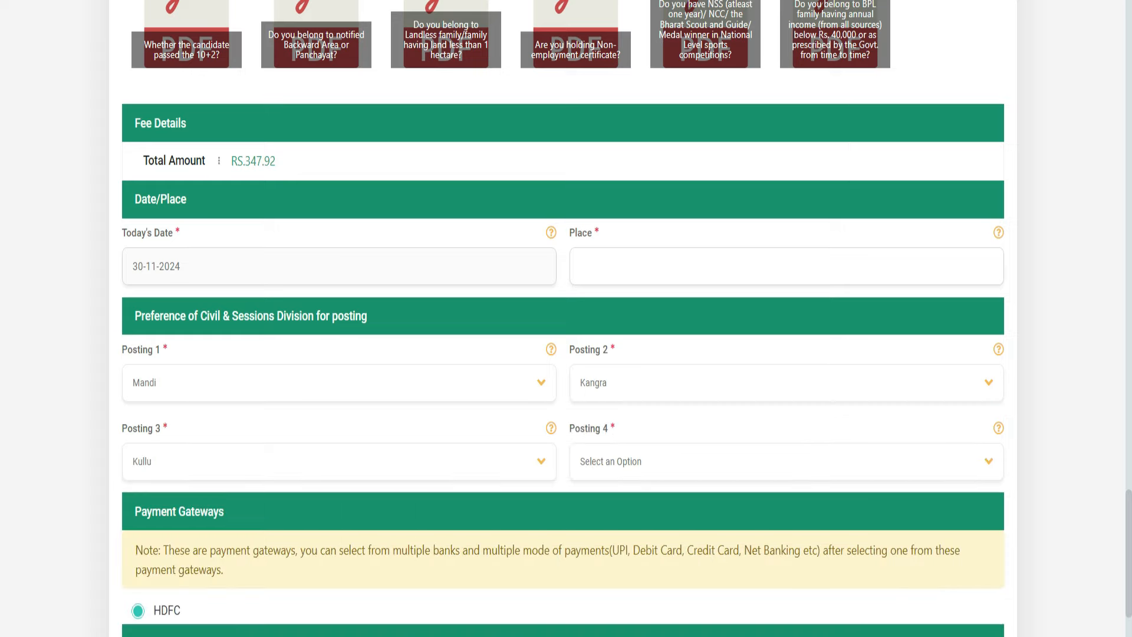
Set the Posting 4 preference to HAMIRPUR (H.P.)
{"action": "left_click", "coordinate": [787, 462]}
{"action": "key", "text": "Down"}
{"action": "key", "text": "Down"}
{"action": "key", "text": "Return"}
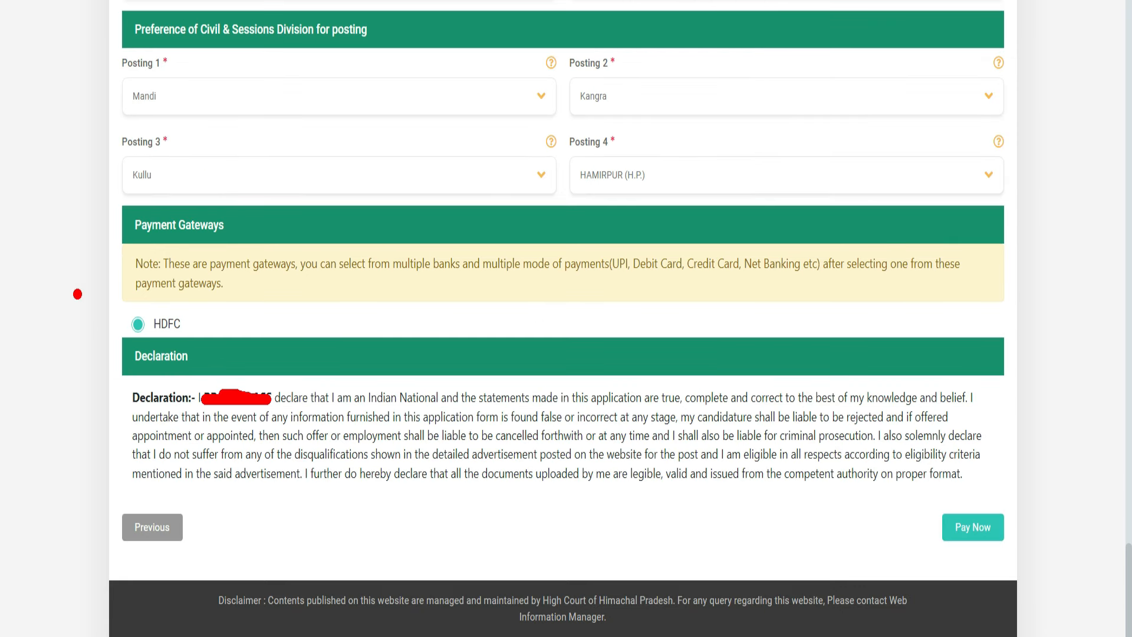
Start the fee payment through the HDFC gateway and agree to the self declaration
{"action": "mouse_move", "coordinate": [77, 294]}
{"action": "left_mouse_down"}
{"action": "mouse_move", "coordinate": [87, 311]}
{"action": "mouse_move", "coordinate": [108, 268]}
{"action": "left_mouse_up"}
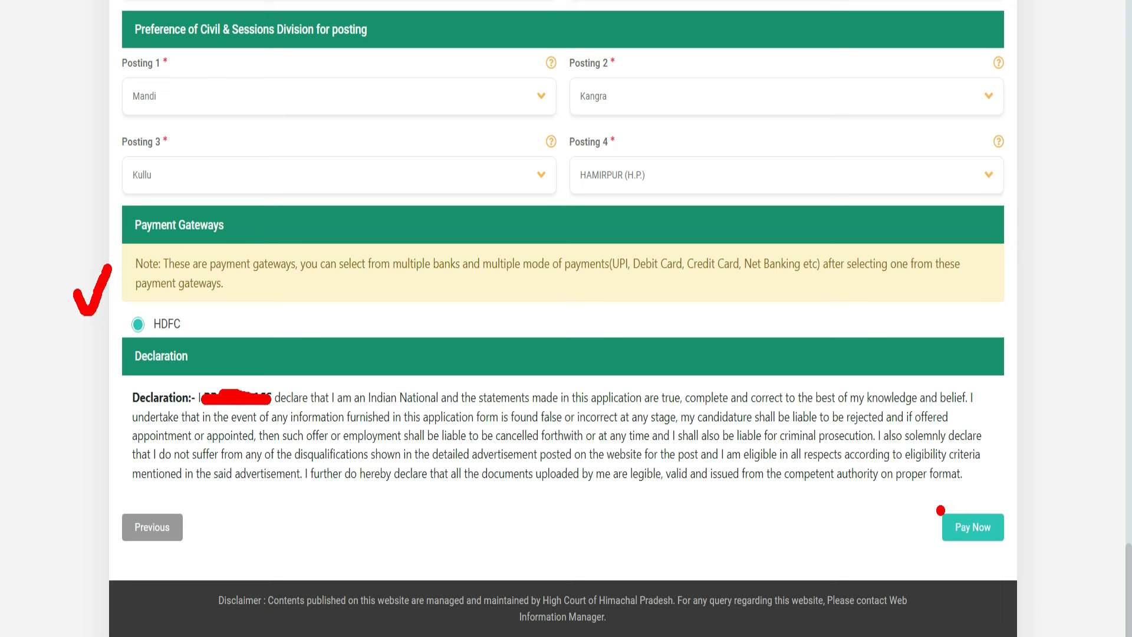
{"action": "mouse_move", "coordinate": [926, 509]}
{"action": "left_mouse_down"}
{"action": "mouse_move", "coordinate": [925, 542]}
{"action": "mouse_move", "coordinate": [995, 555]}
{"action": "mouse_move", "coordinate": [1012, 500]}
{"action": "mouse_move", "coordinate": [923, 508]}
{"action": "left_mouse_up"}
{"action": "left_click", "coordinate": [973, 526]}
{"action": "mouse_move", "coordinate": [647, 210]}
{"action": "left_mouse_down"}
{"action": "mouse_move", "coordinate": [648, 263]}
{"action": "mouse_move", "coordinate": [725, 239]}
{"action": "mouse_move", "coordinate": [687, 208]}
{"action": "mouse_move", "coordinate": [649, 212]}
{"action": "left_mouse_up"}
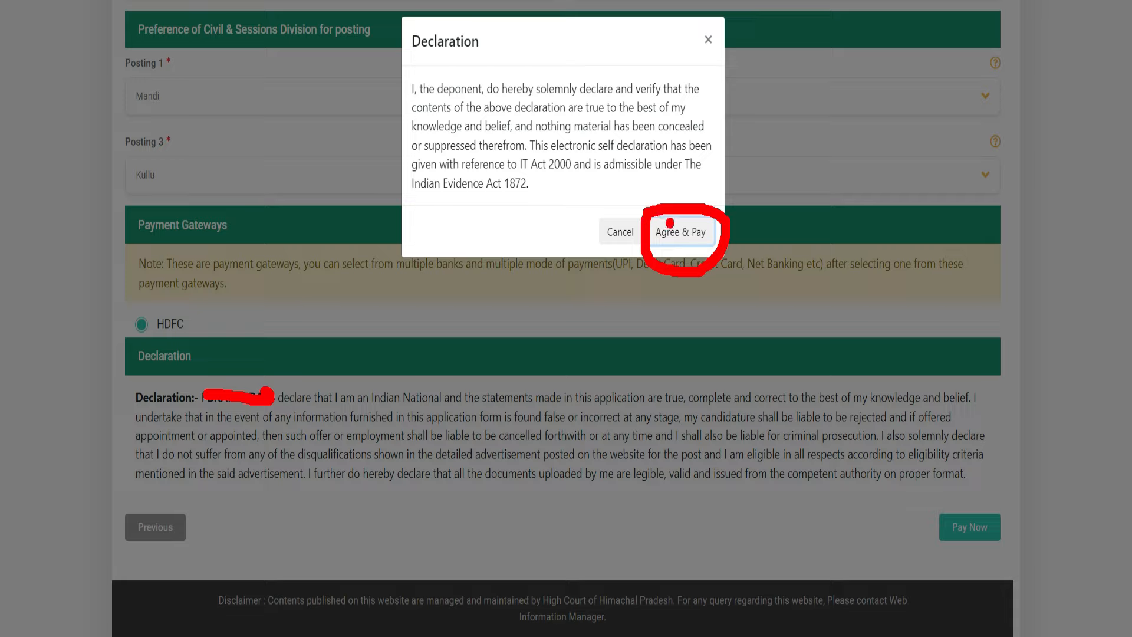
{"action": "left_click", "coordinate": [674, 230]}
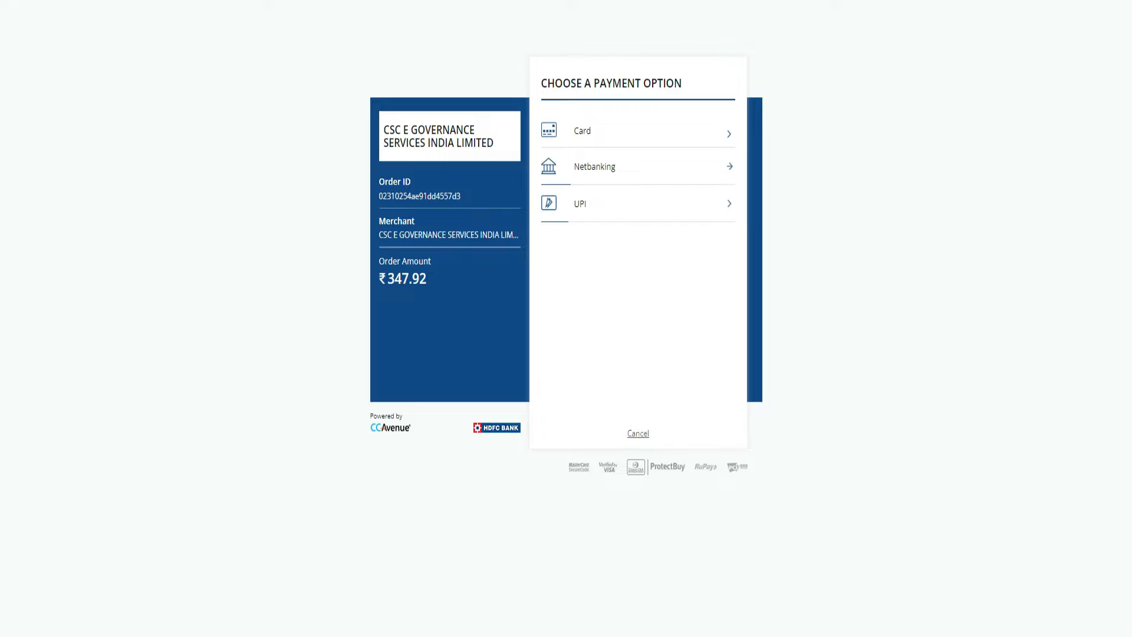
Enlarge the payment page to 110% and look through the Card, Netbanking and UPI payment options
{"action": "key", "text": "ctrl+plus"}
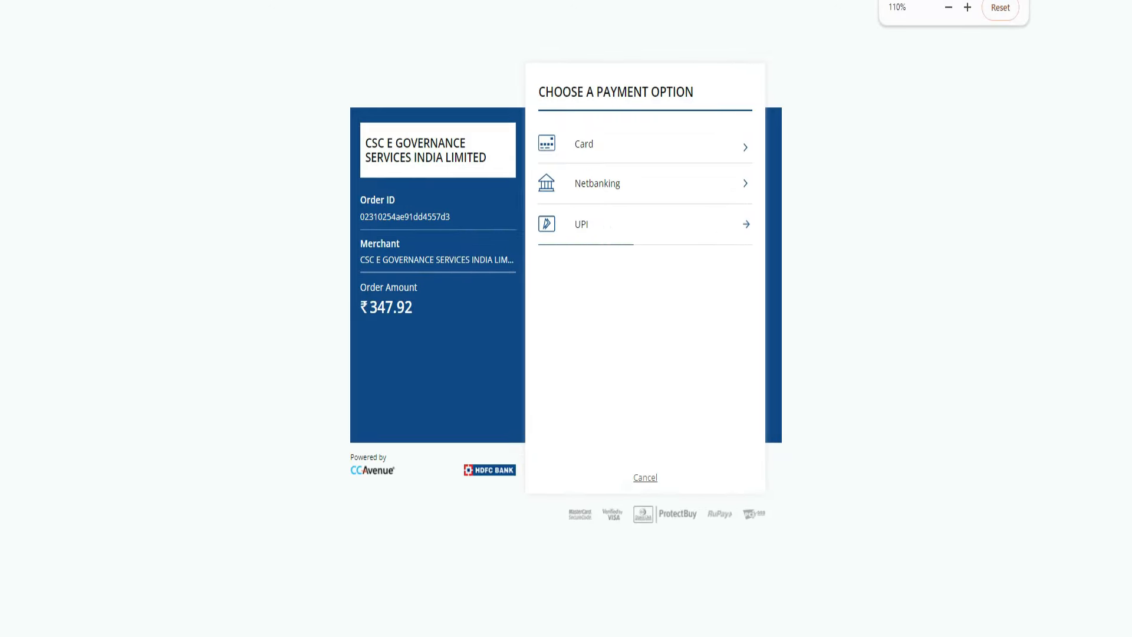
{"action": "left_click", "coordinate": [613, 143]}
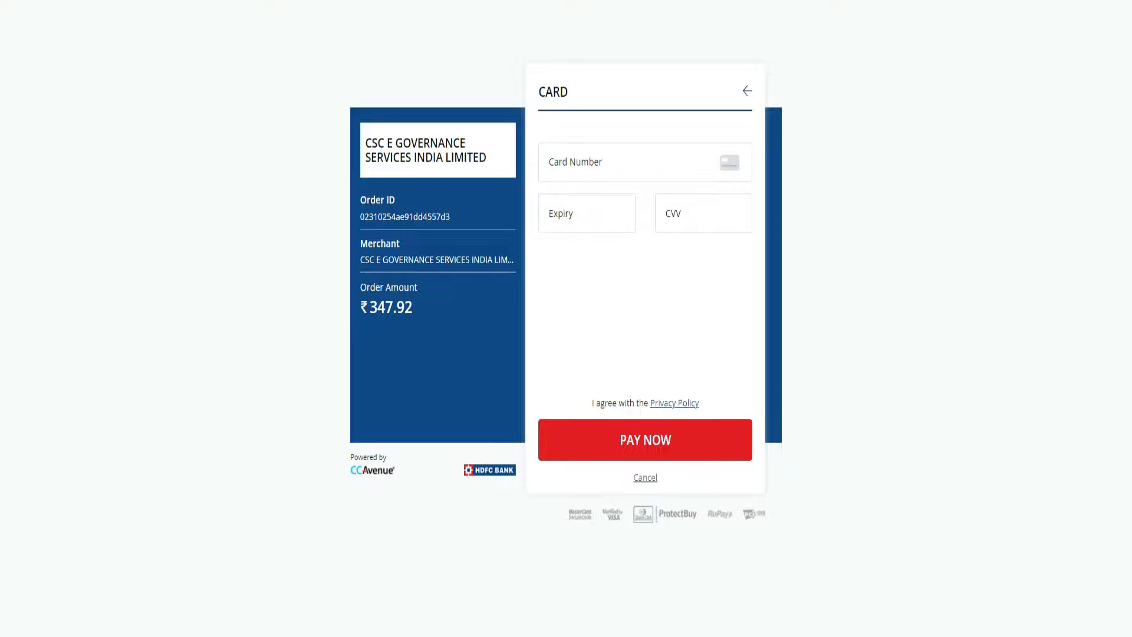
{"action": "left_click", "coordinate": [747, 90]}
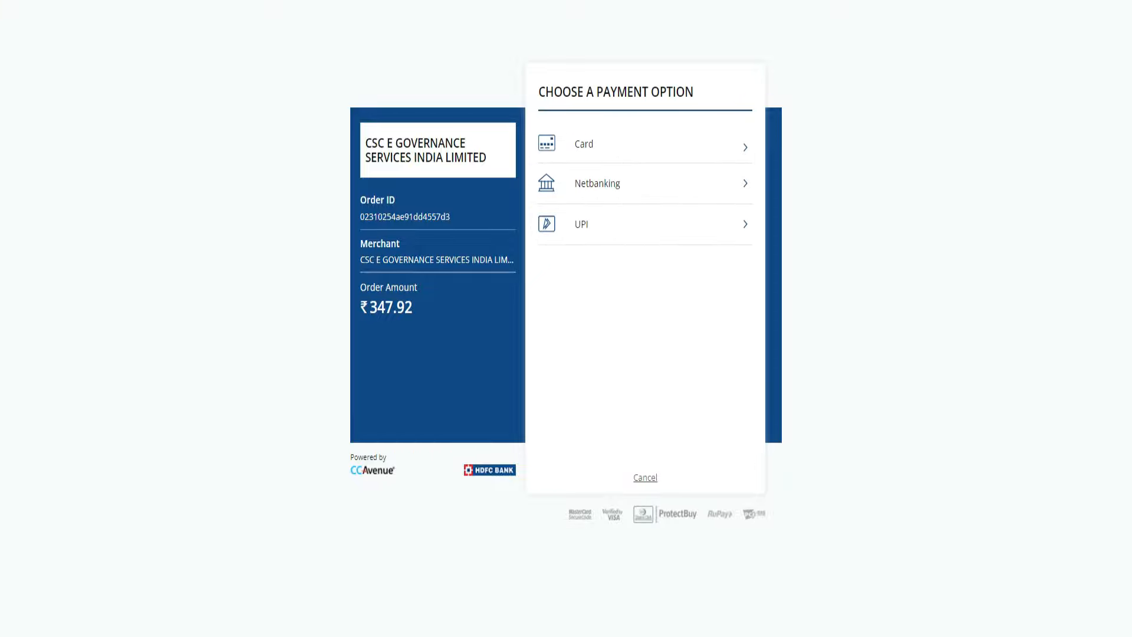
{"action": "left_click", "coordinate": [590, 182]}
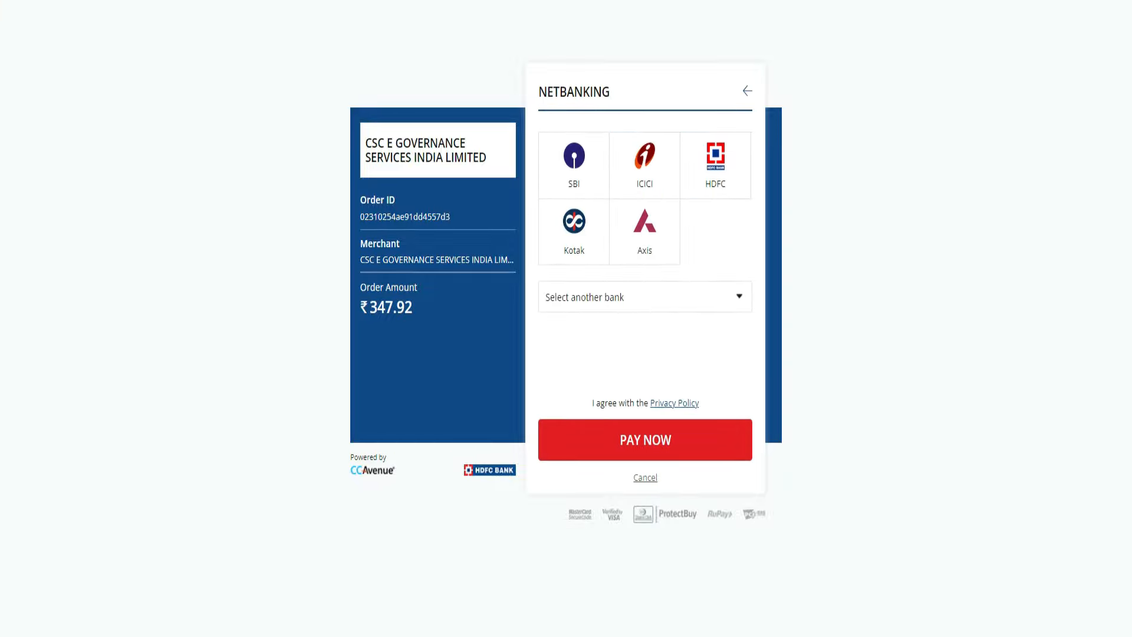
{"action": "left_click", "coordinate": [747, 91]}
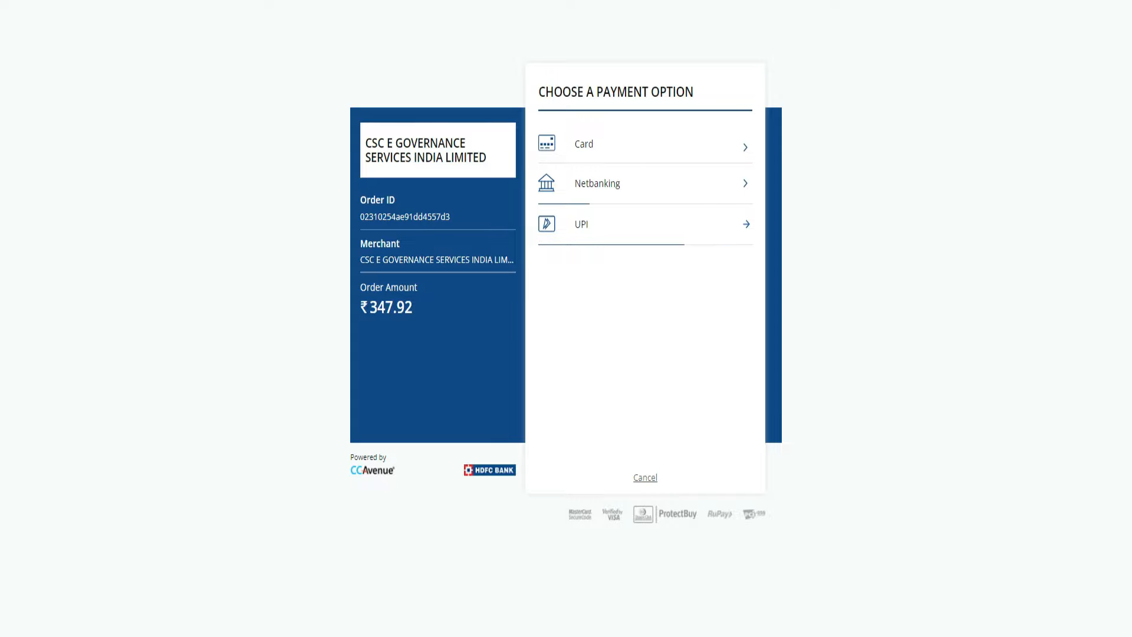
{"action": "left_click", "coordinate": [614, 224]}
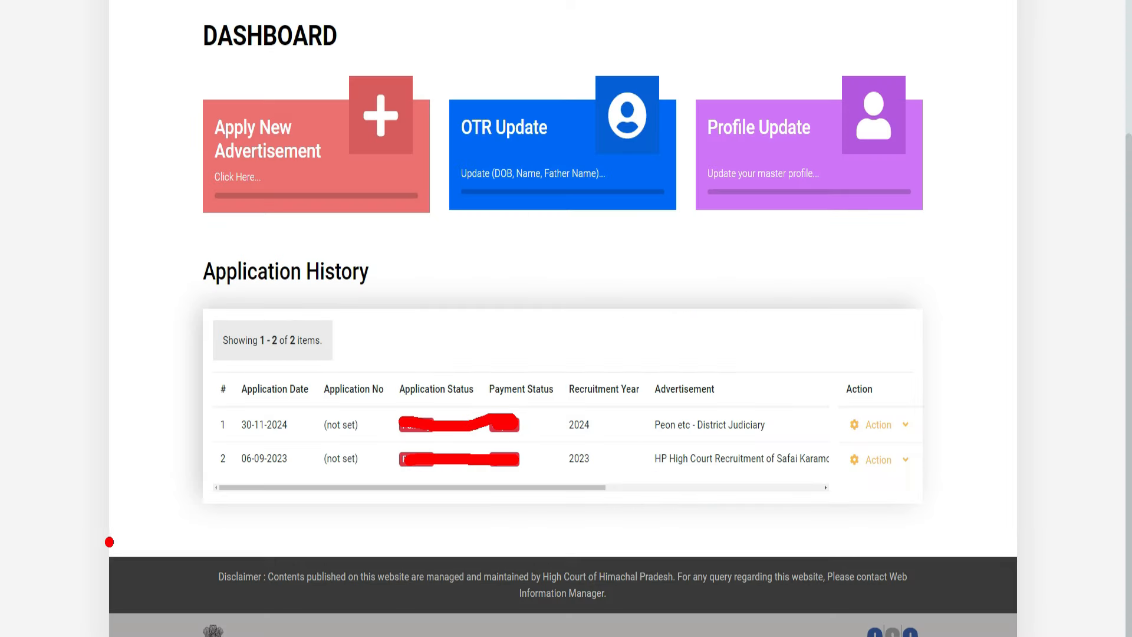
Check the submitted applications in the Application History on the dashboard
{"action": "mouse_move", "coordinate": [166, 422]}
{"action": "left_mouse_down"}
{"action": "mouse_move", "coordinate": [171, 435]}
{"action": "mouse_move", "coordinate": [205, 390]}
{"action": "left_mouse_up"}
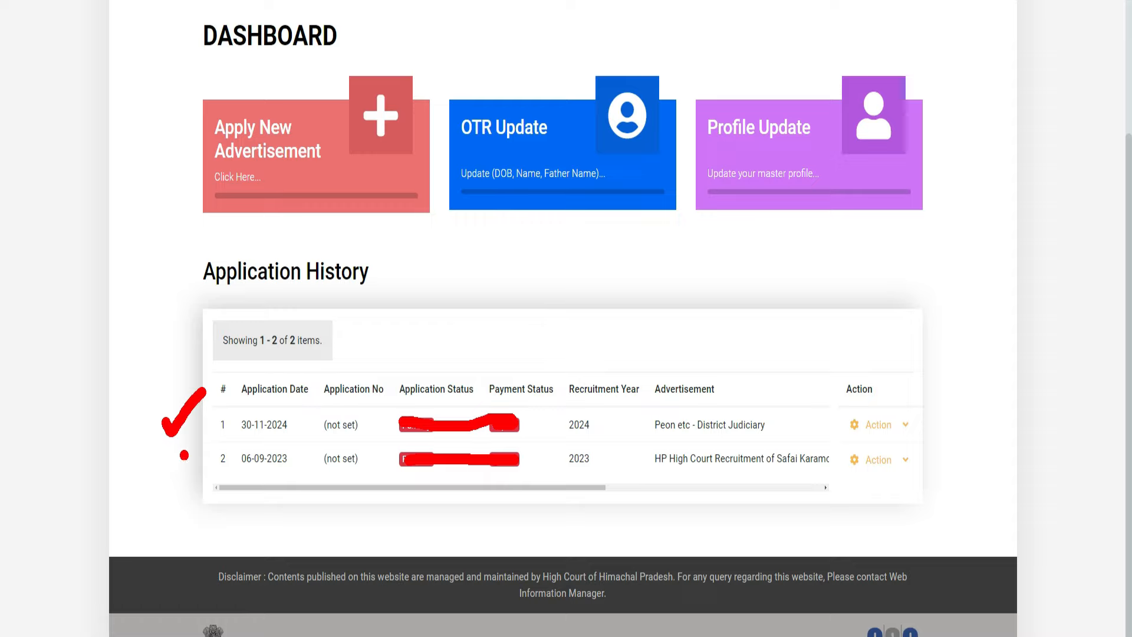
{"action": "left_click_drag", "start_coordinate": [168, 465], "coordinate": [208, 424]}
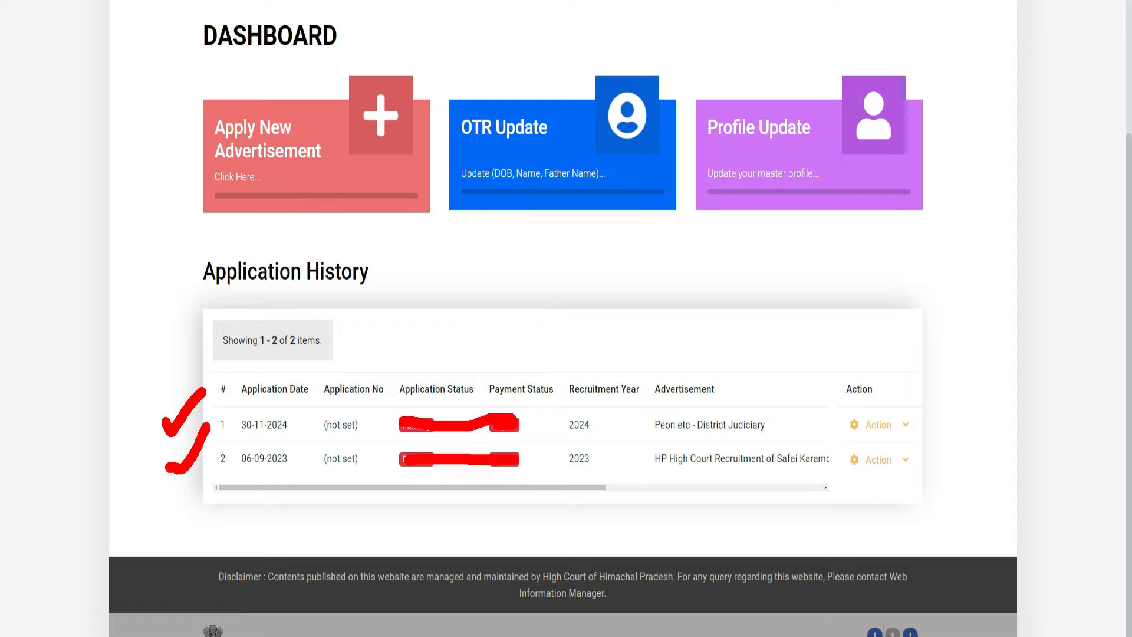